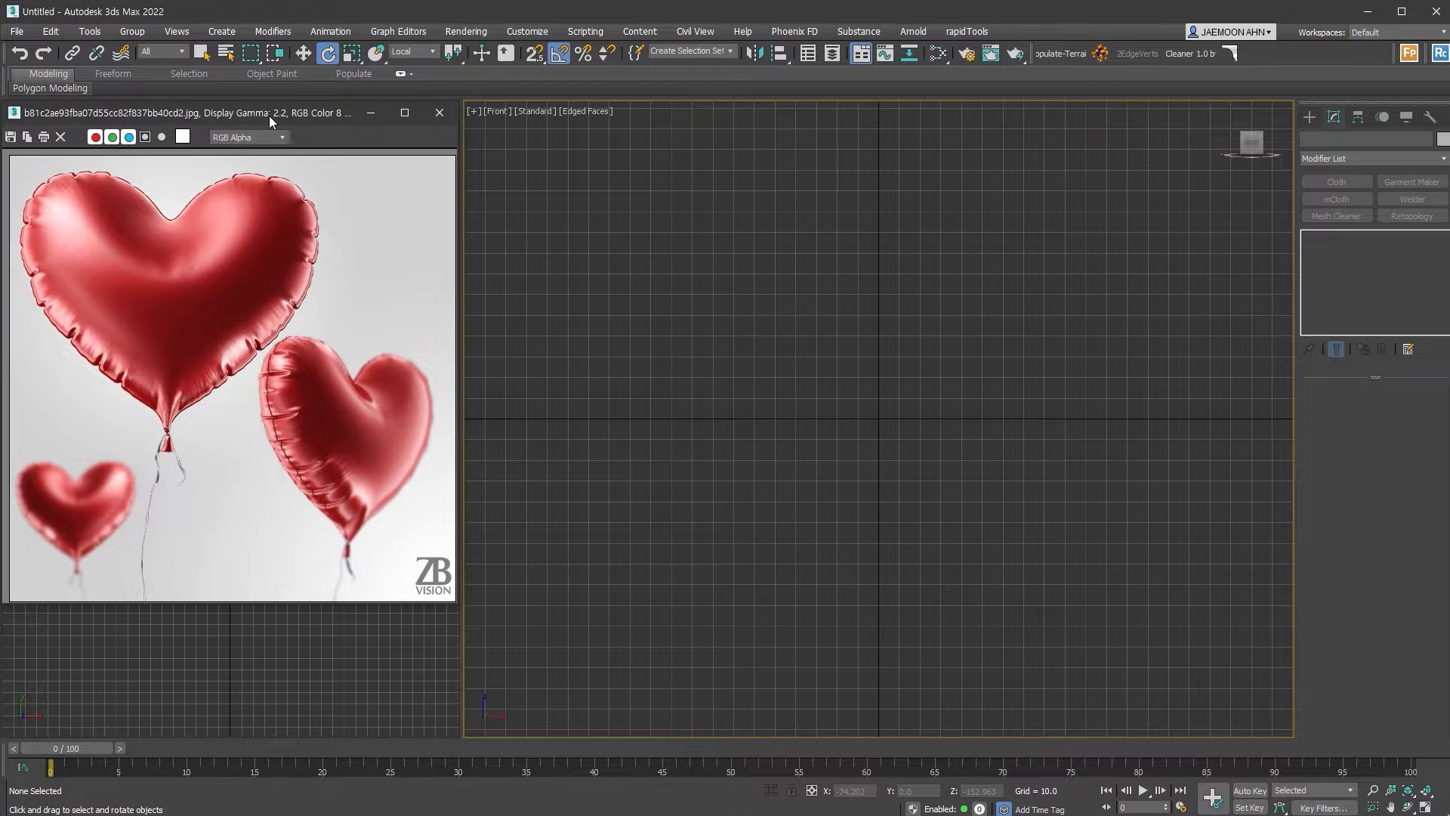
Draw a large circle spline above the origin in the front view
middle_drag(974, 354, 964, 511)
middle_drag(1095, 355, 1071, 450)
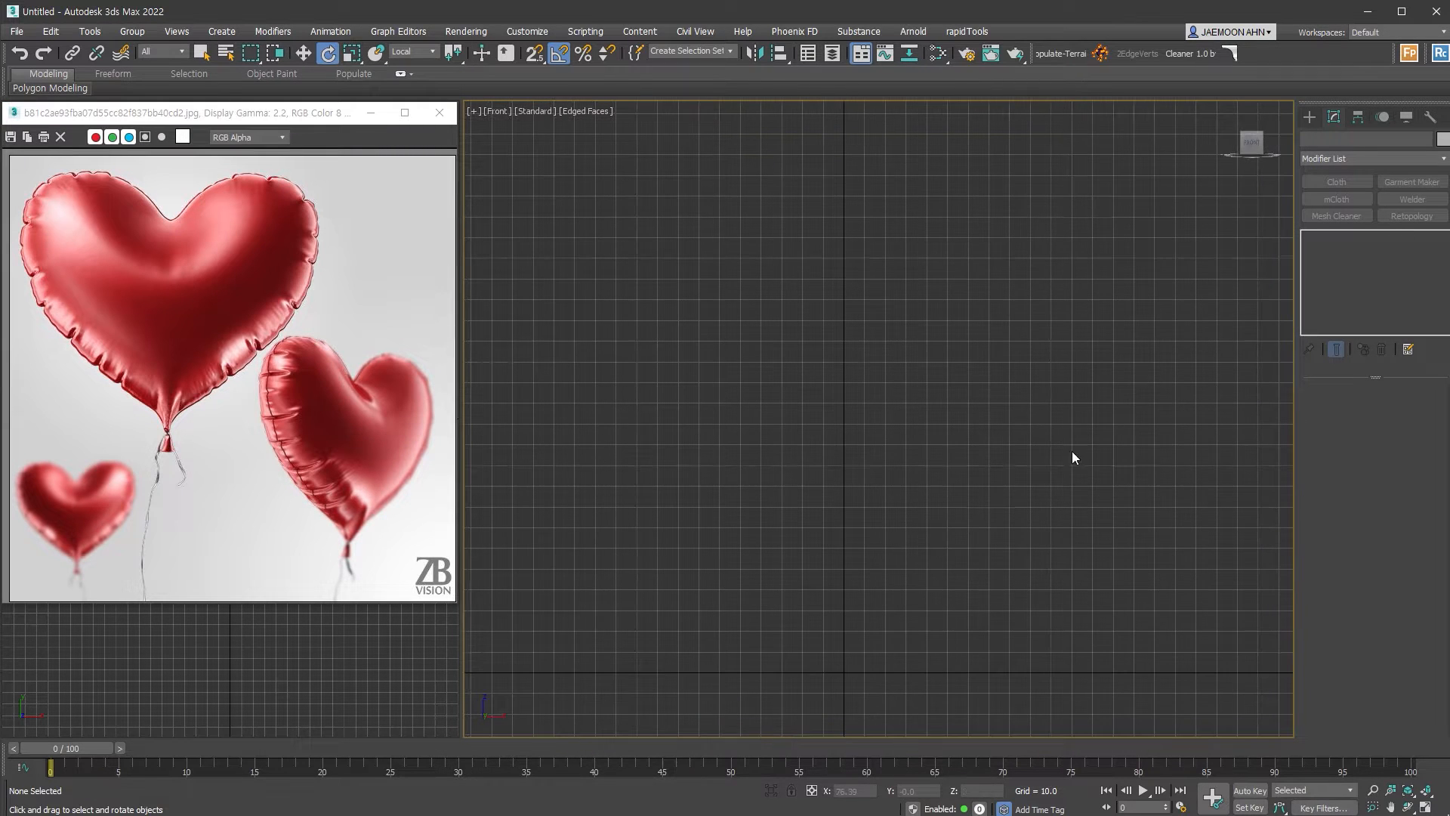
click(1309, 116)
click(1328, 140)
click(1336, 255)
drag(829, 361, 944, 709)
Convert the circle to an editable spline and switch to vertex editing
scroll(958, 494, down, 2)
middle_drag(958, 495, 1024, 470)
key(alt+c)
click(1309, 239)
click(1336, 250)
Select the circle's top vertex and move it down to start the heart's notch
drag(885, 122, 919, 213)
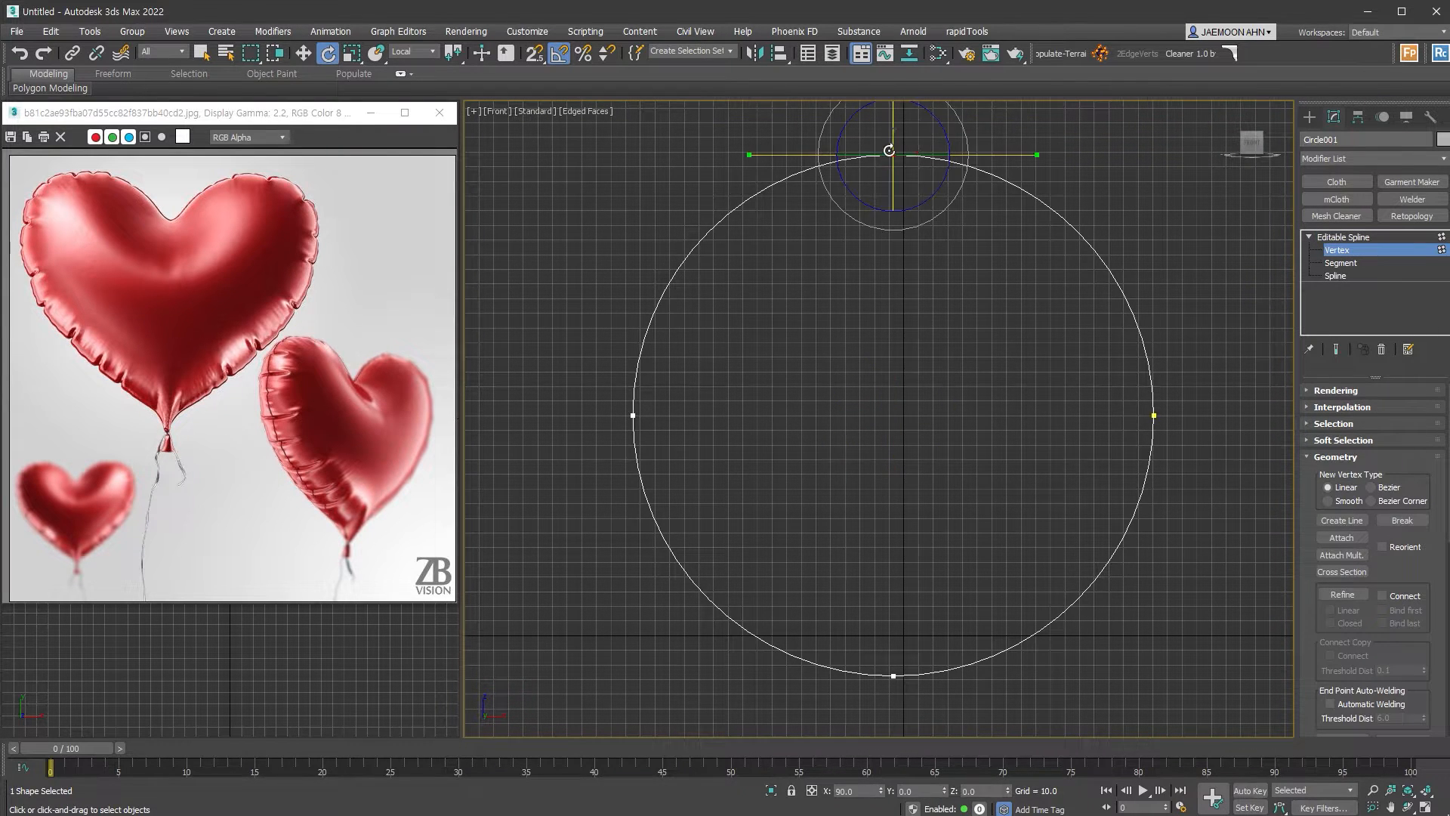
right_click(889, 151)
click(944, 201)
middle_drag(893, 127, 888, 149)
drag(888, 138, 889, 310)
Reset the lowered top vertex to Corner, give it Bezier handles again and scale them to form two rounded lobes
right_click(888, 352)
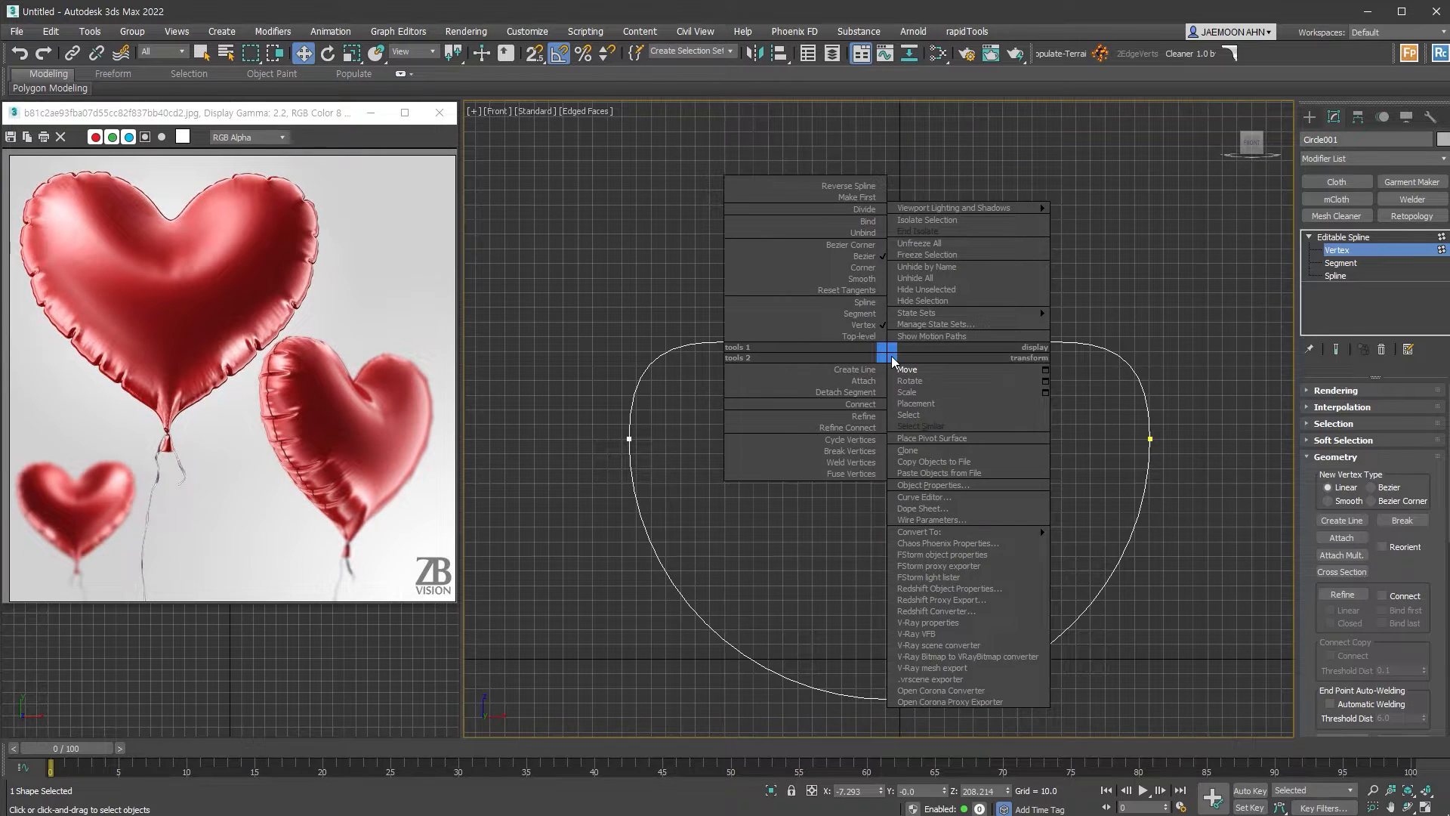
click(861, 267)
key(r)
right_click(885, 350)
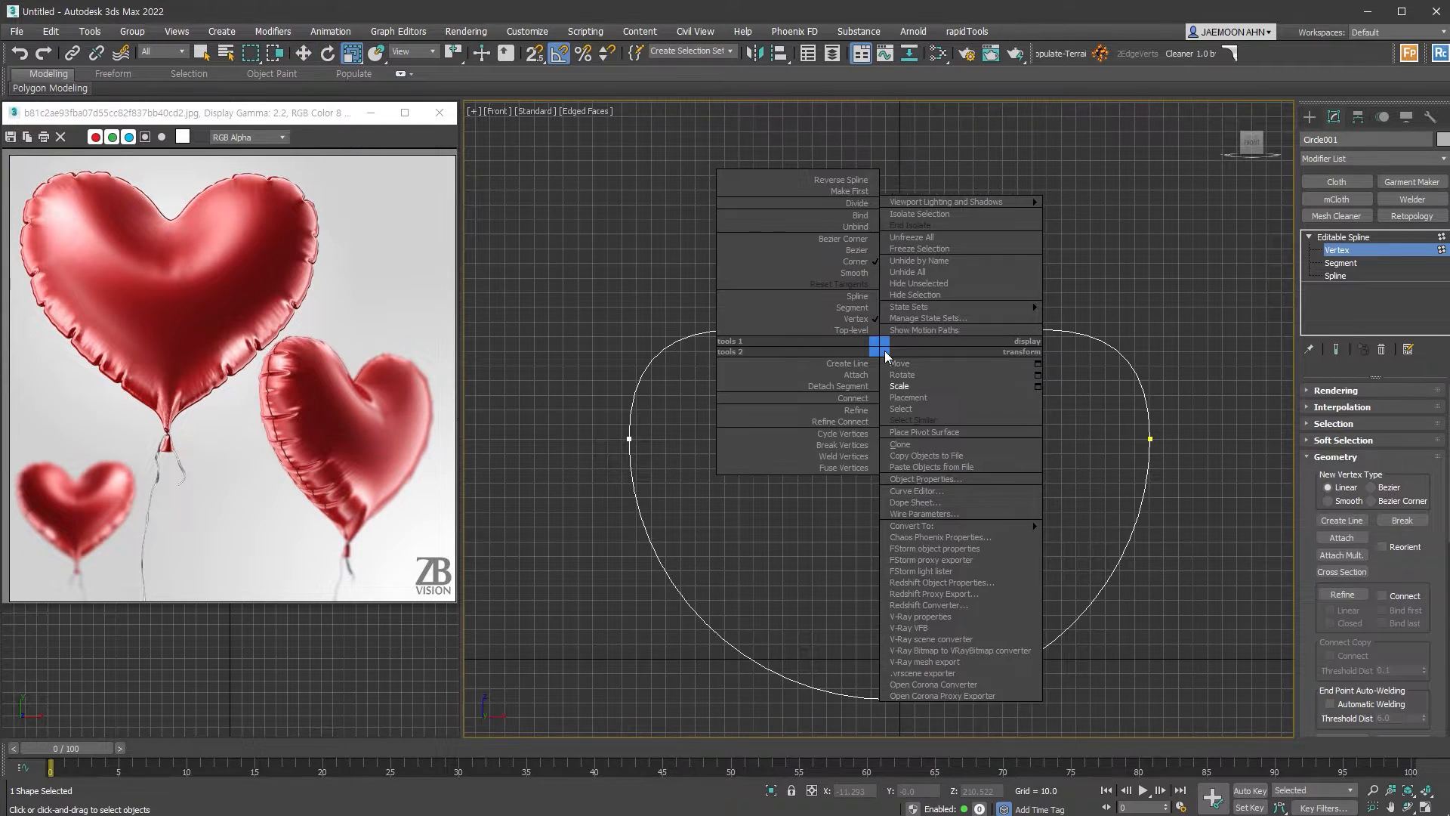
click(871, 243)
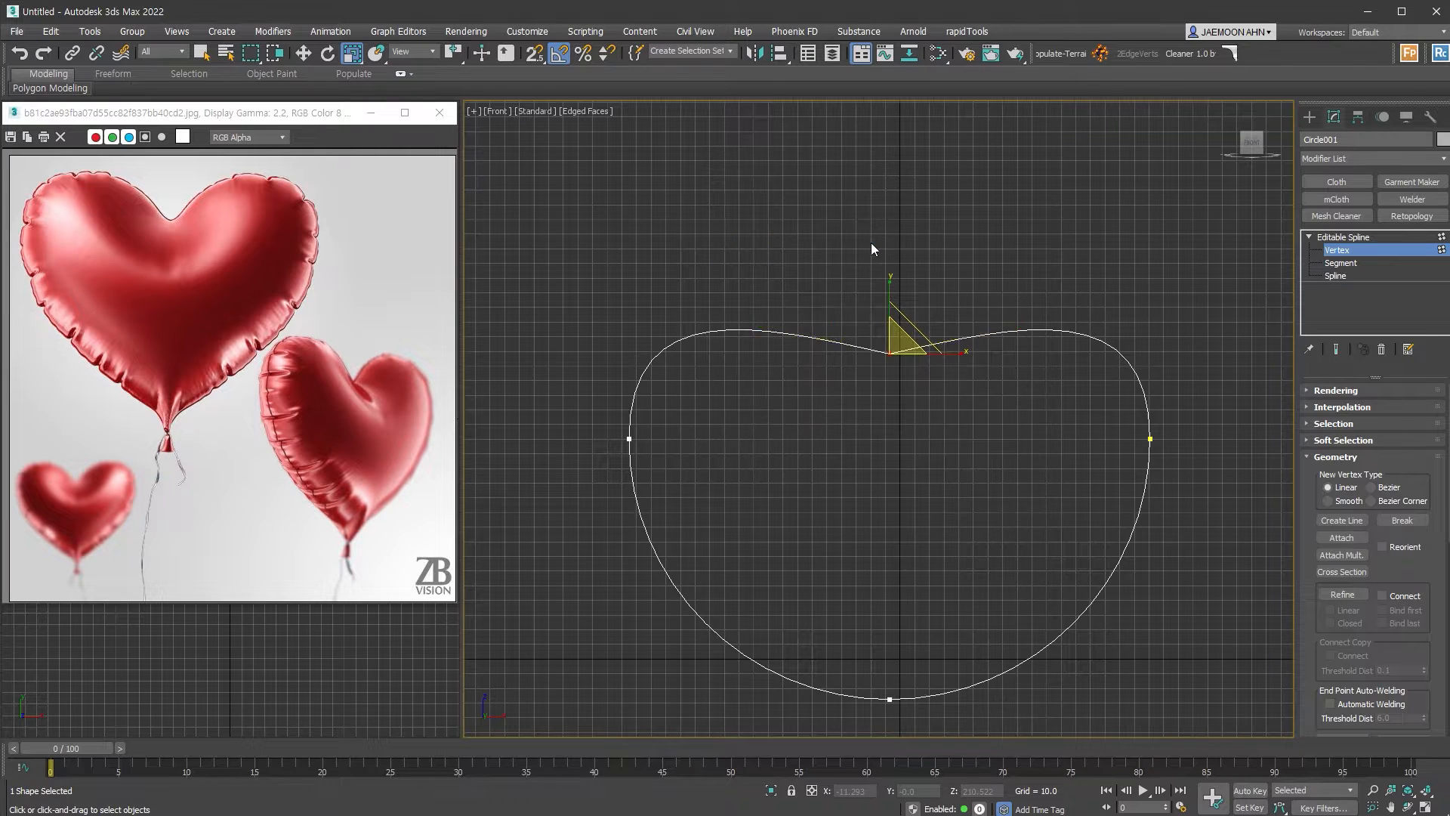
drag(955, 350, 816, 337)
drag(887, 293, 919, 165)
Select both side vertices and move them slightly upward
drag(1201, 408, 597, 484)
right_click(926, 373)
click(945, 389)
drag(1154, 392, 1155, 373)
Change the bottom vertex to Corner and move it down to form the heart's pointed tip
scroll(1057, 392, down, 2)
click(948, 522)
right_click(939, 516)
click(921, 432)
drag(949, 487, 949, 550)
Select both side vertices and scale their handles slightly to round out the heart's sides
drag(717, 392, 1132, 296)
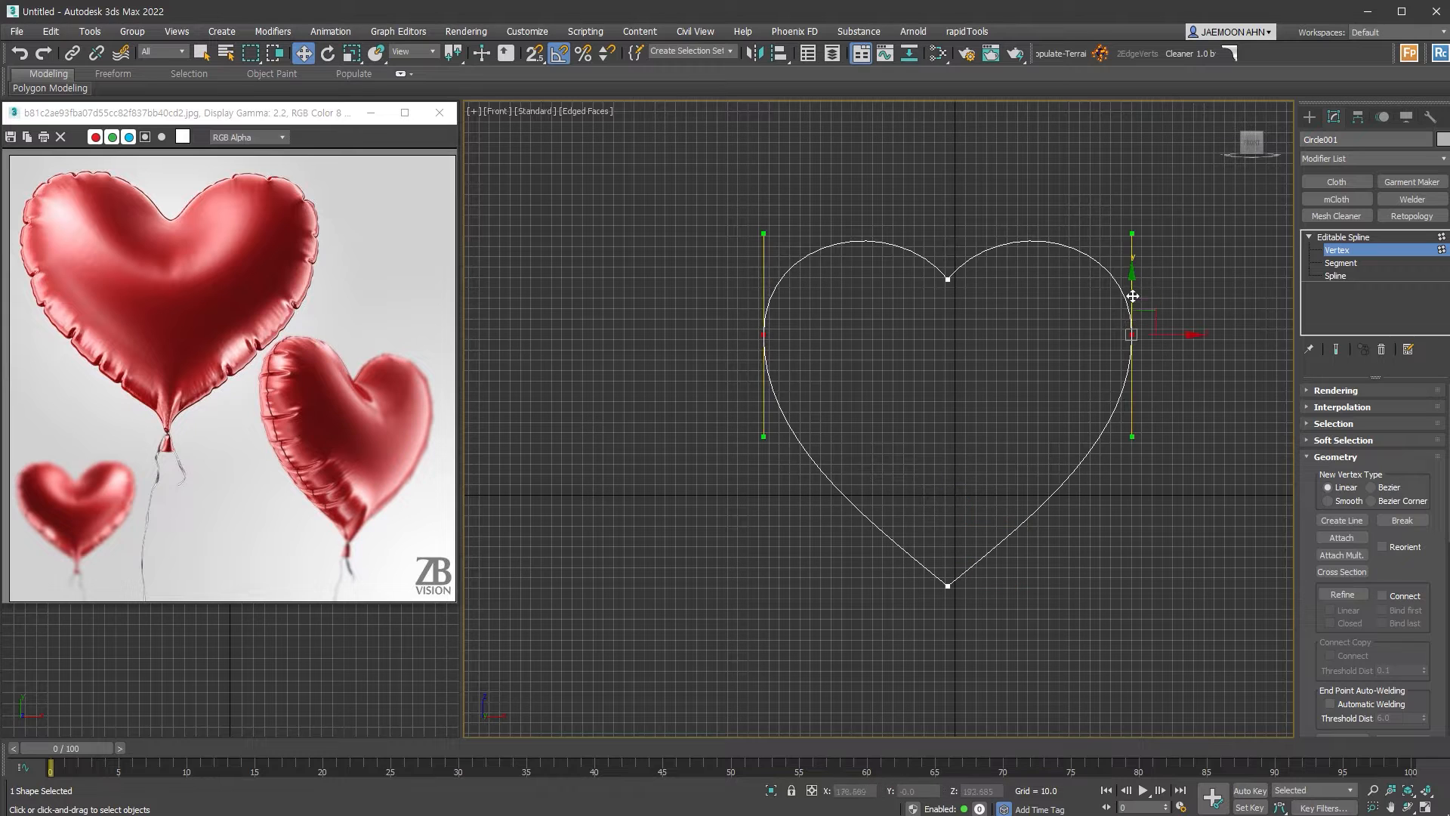
right_click(1126, 317)
click(1144, 357)
drag(947, 278, 950, 267)
click(1078, 641)
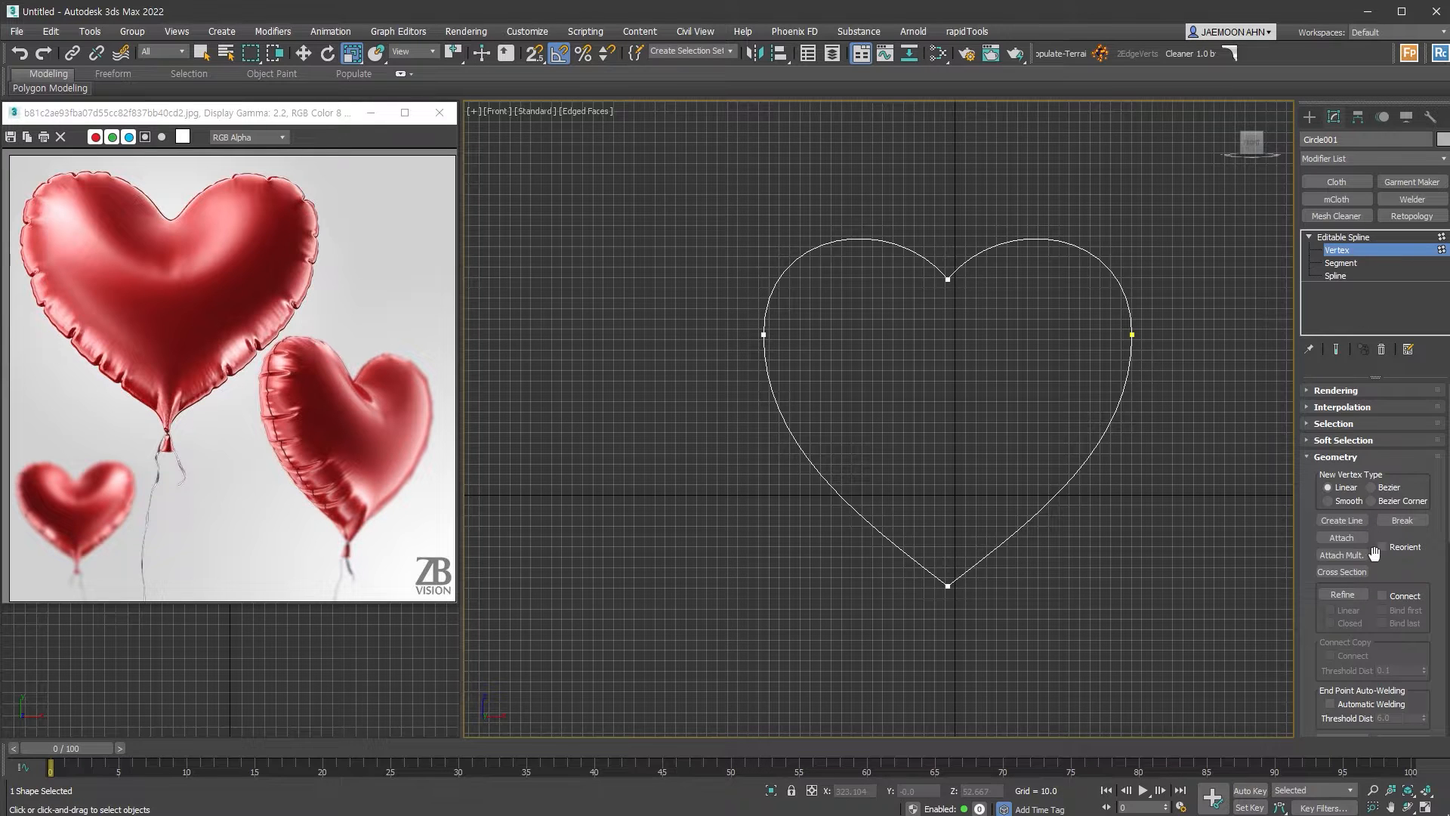
scroll(1382, 574, down, 5)
click(1341, 589)
drag(948, 279, 950, 232)
key(ctrl+z)
key(w)
key(r)
Fillet the notch vertex between the two lobes into a small rounded dip
click(1341, 589)
drag(948, 306, 957, 285)
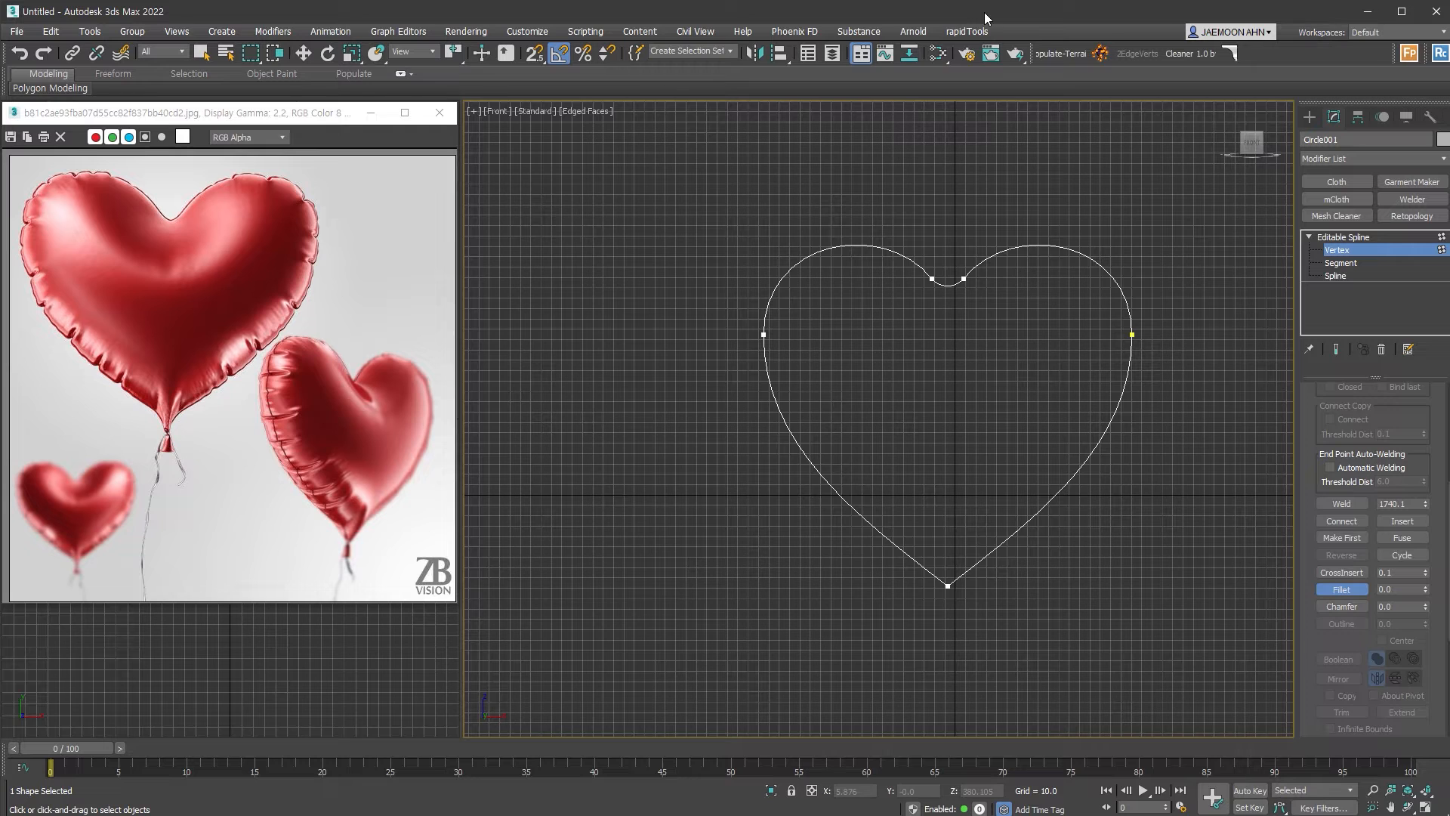
middle_drag(1091, 475, 1046, 464)
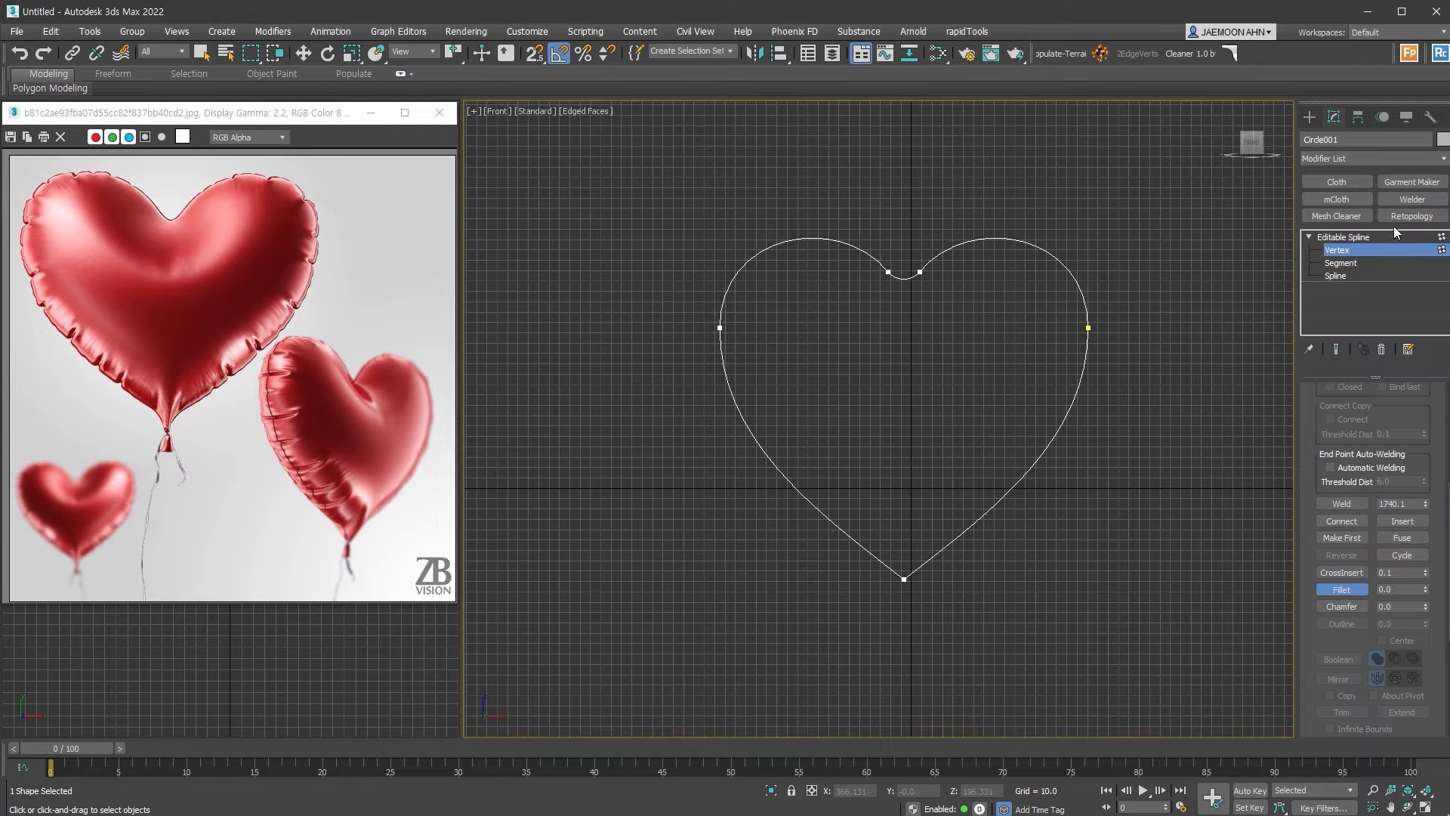
Switch to segment editing and select the heart's upper-right curve segment
click(1359, 261)
key(w)
click(956, 243)
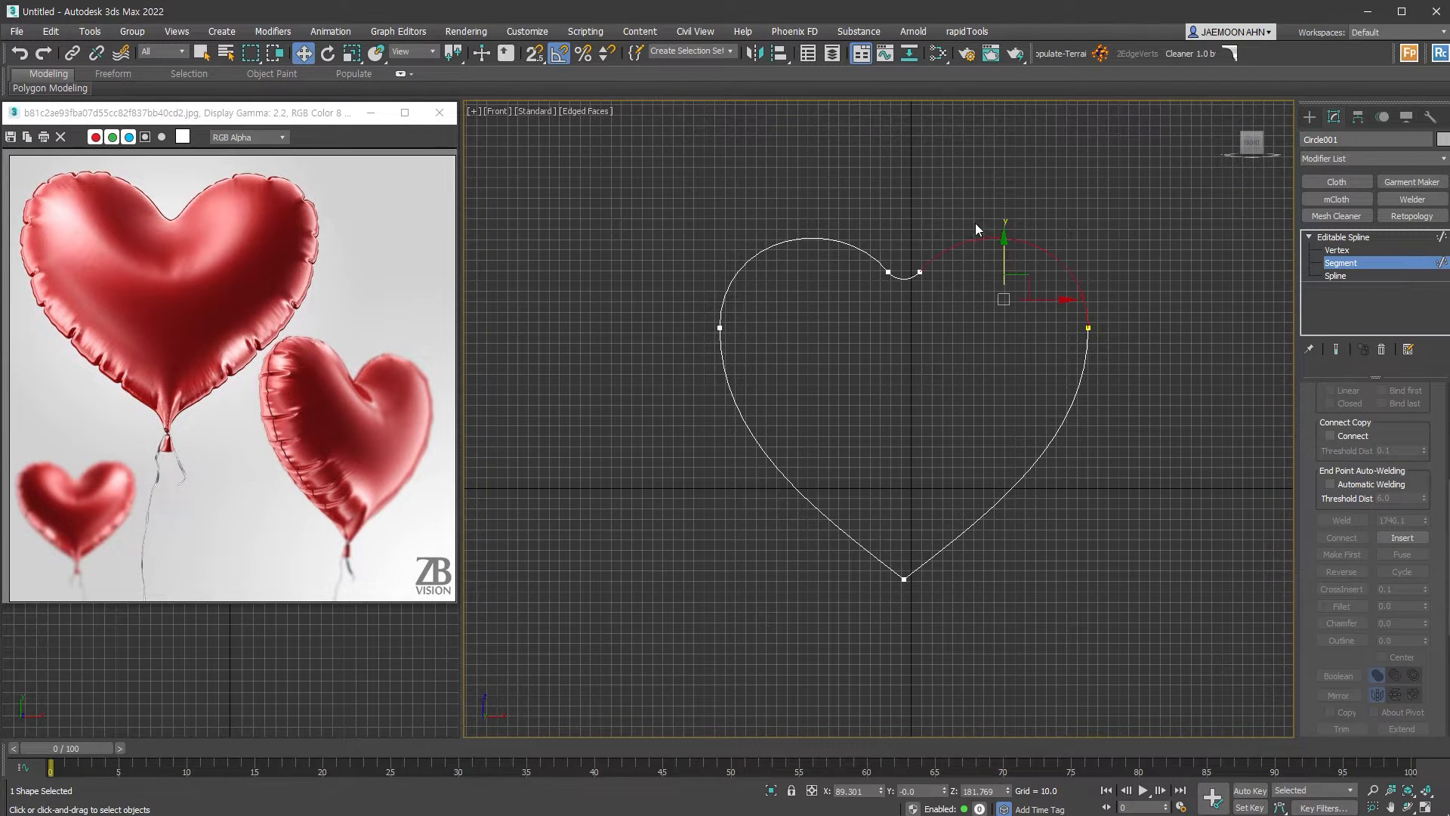
scroll(1142, 361, up, 3)
middle_drag(1071, 399, 1048, 346)
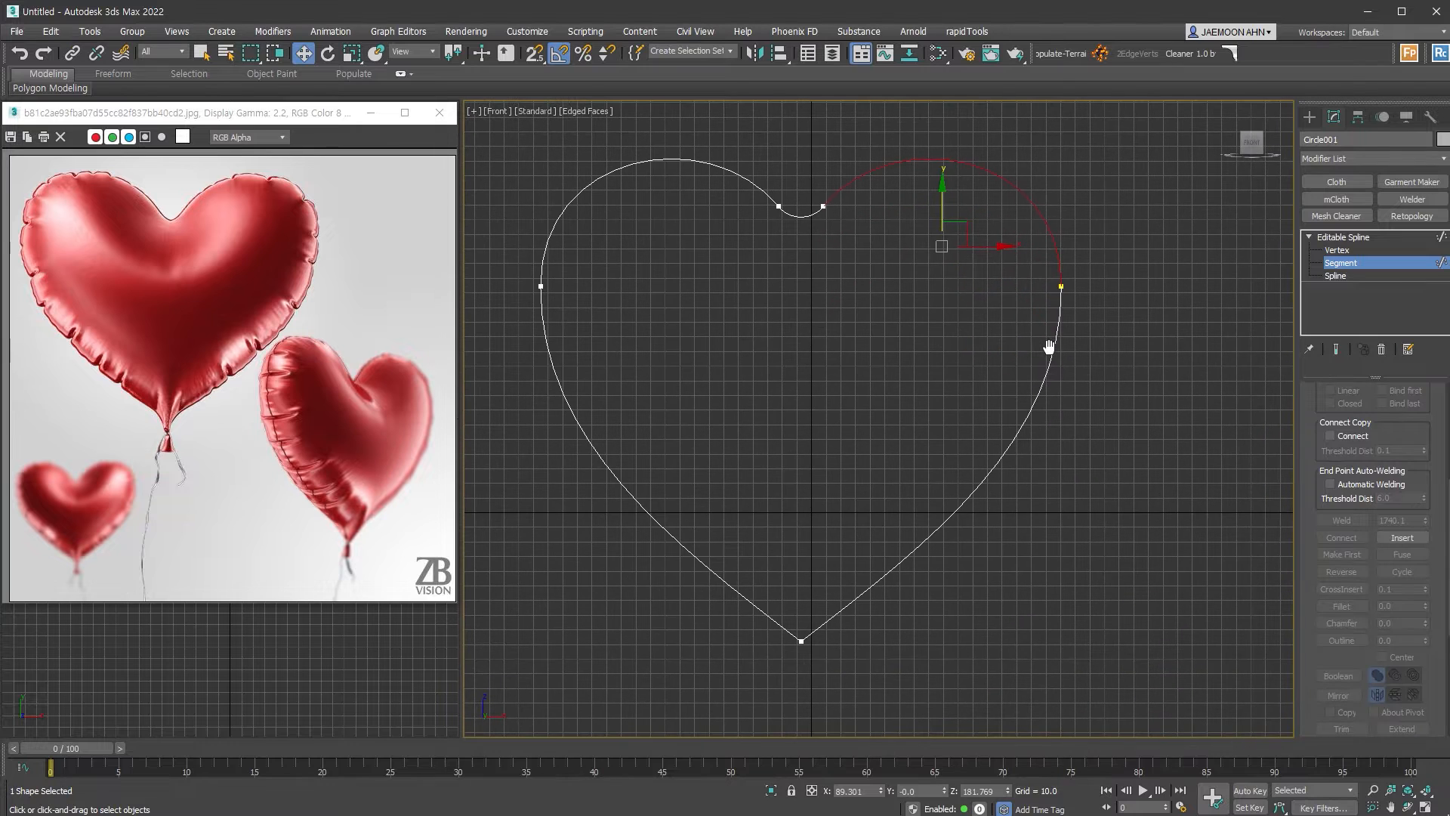
Set the spline's interpolation to 6 steps
scroll(1315, 435, up, 5)
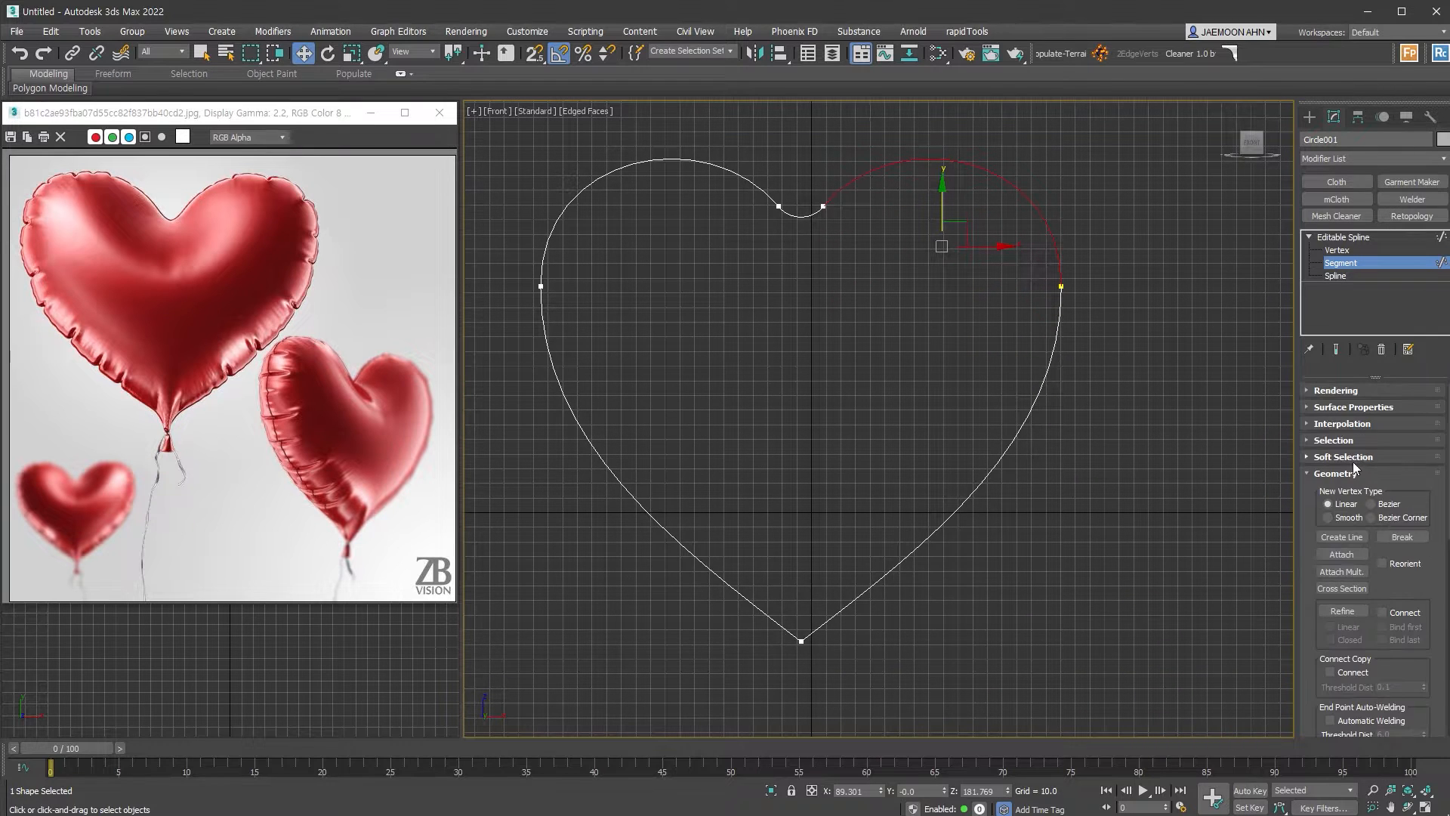
click(1341, 424)
right_click(1409, 443)
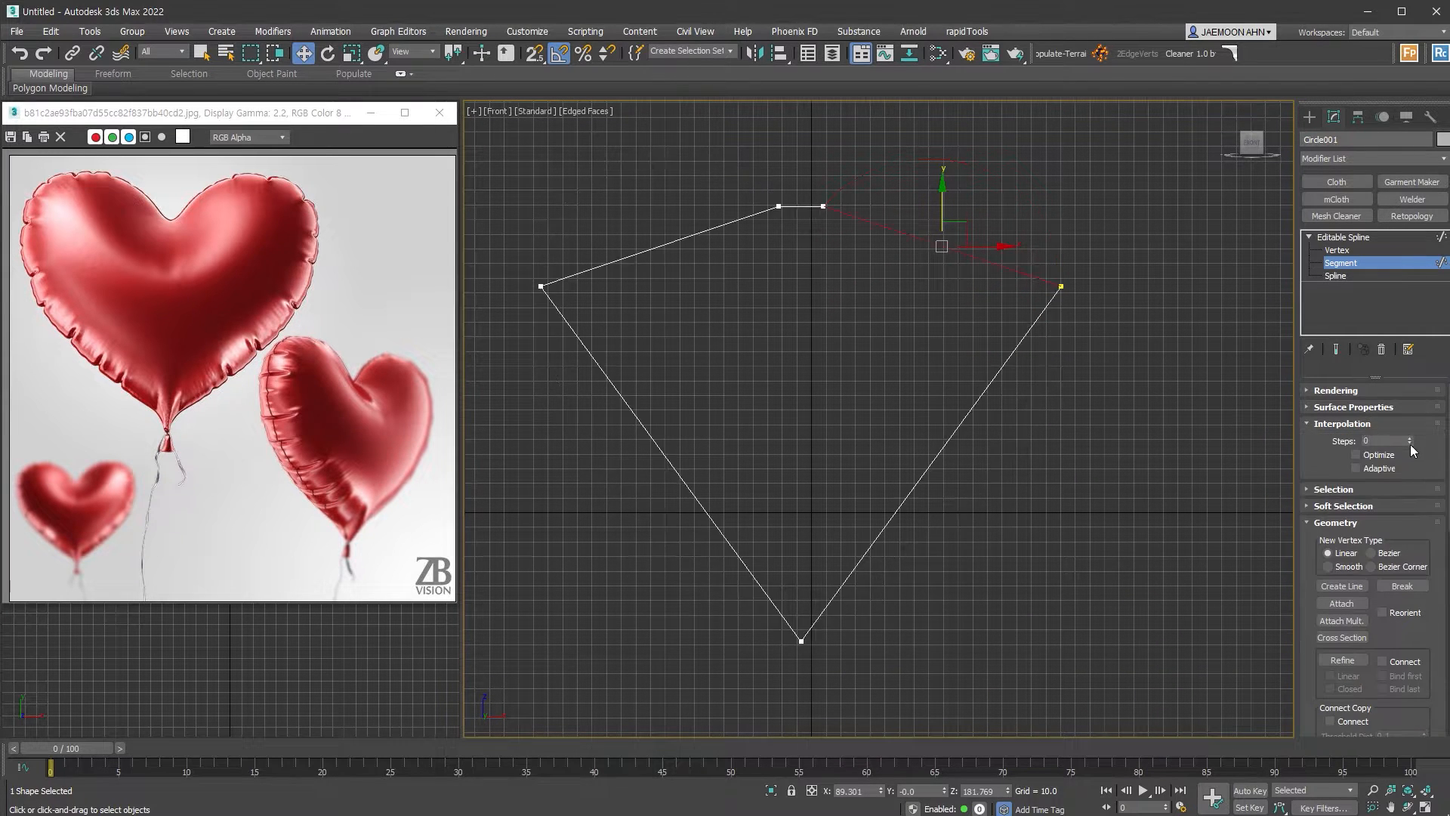
click(1409, 438)
click(1410, 438)
click(1410, 438)
click(1410, 438)
click(1410, 438)
click(1408, 438)
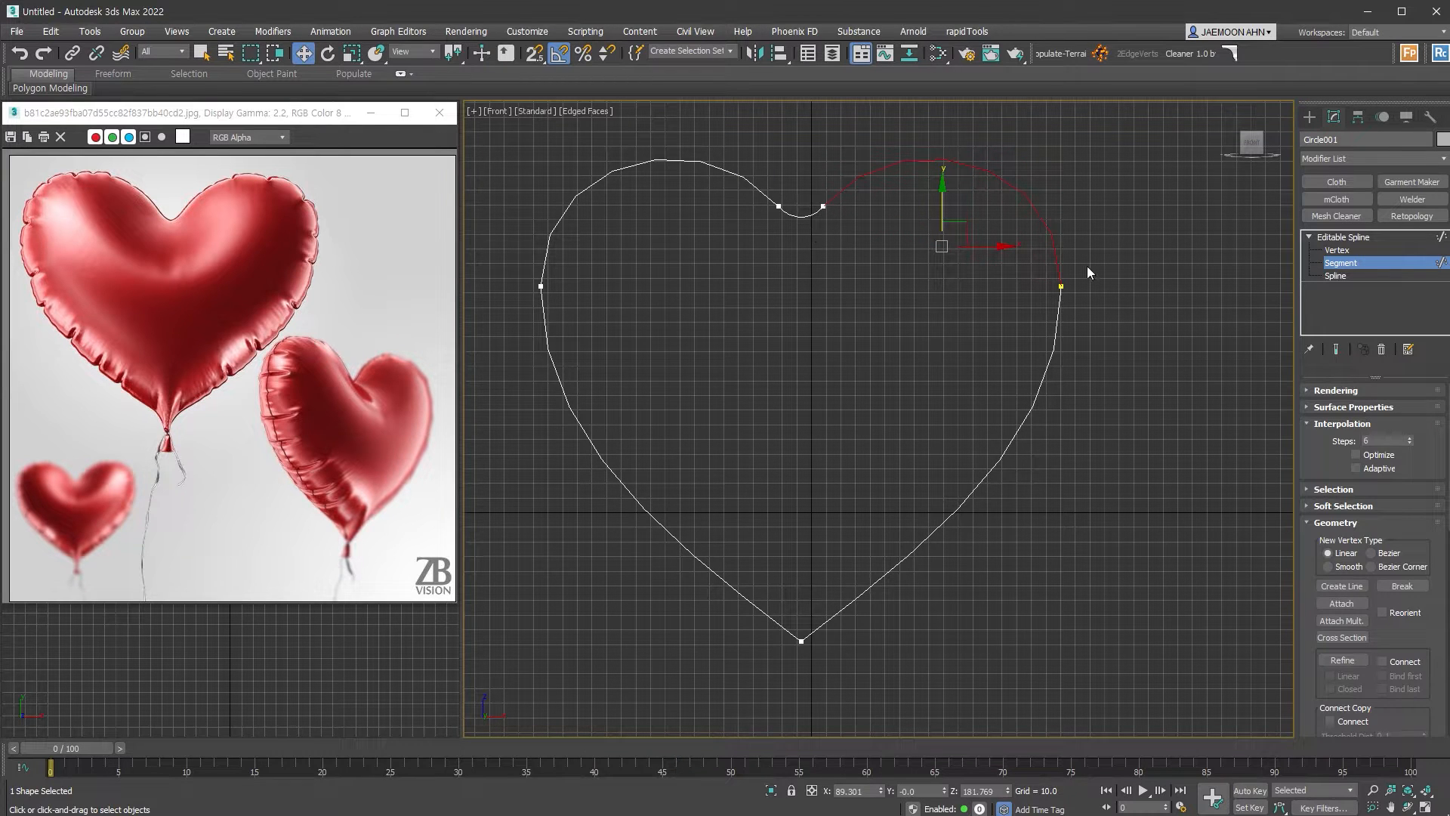
Select the four long segments of the heart and divide each with 5 vertices
middle_drag(1097, 456, 1085, 464)
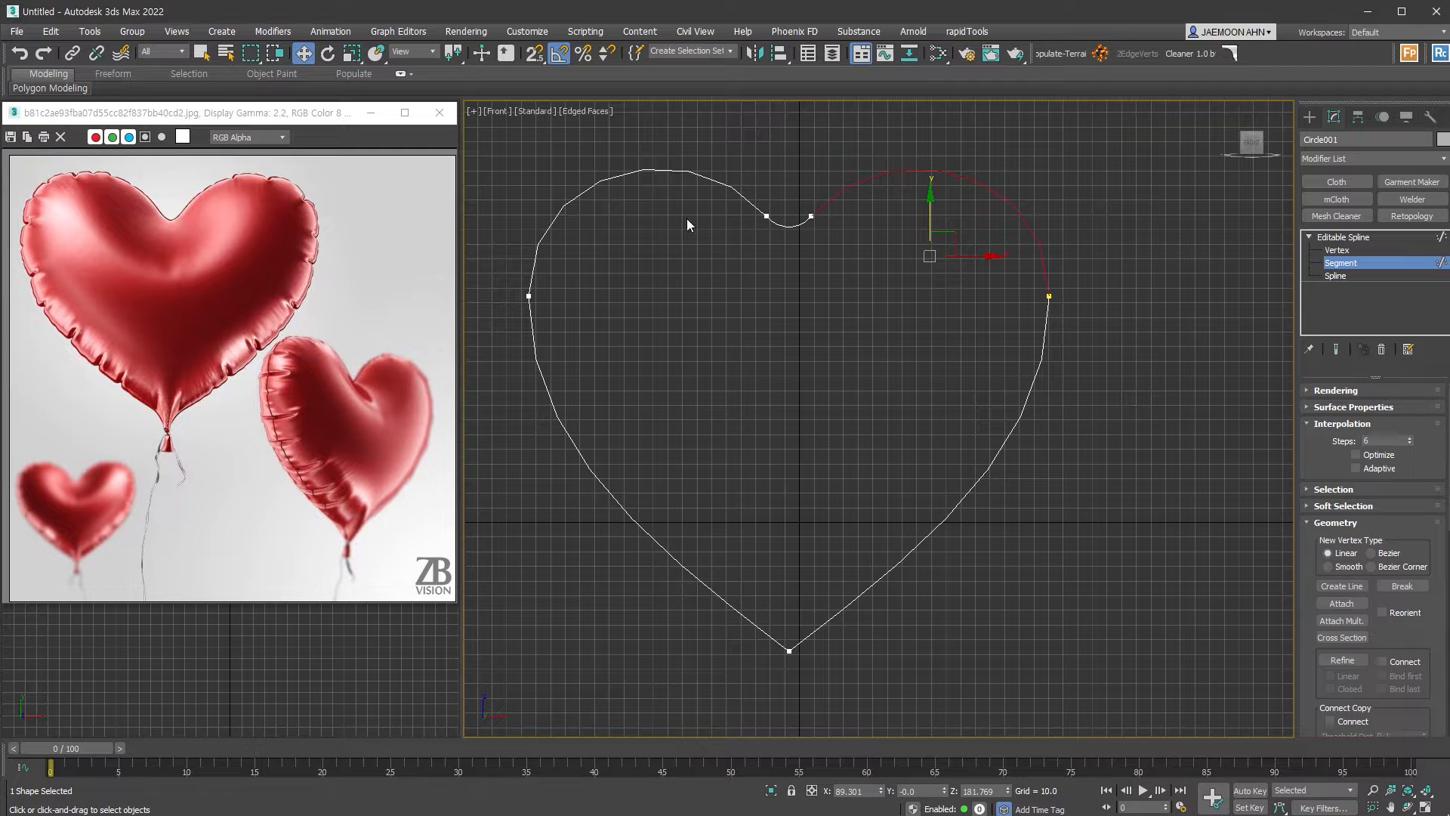
ctrl+click(586, 187)
scroll(1418, 644, down, 10)
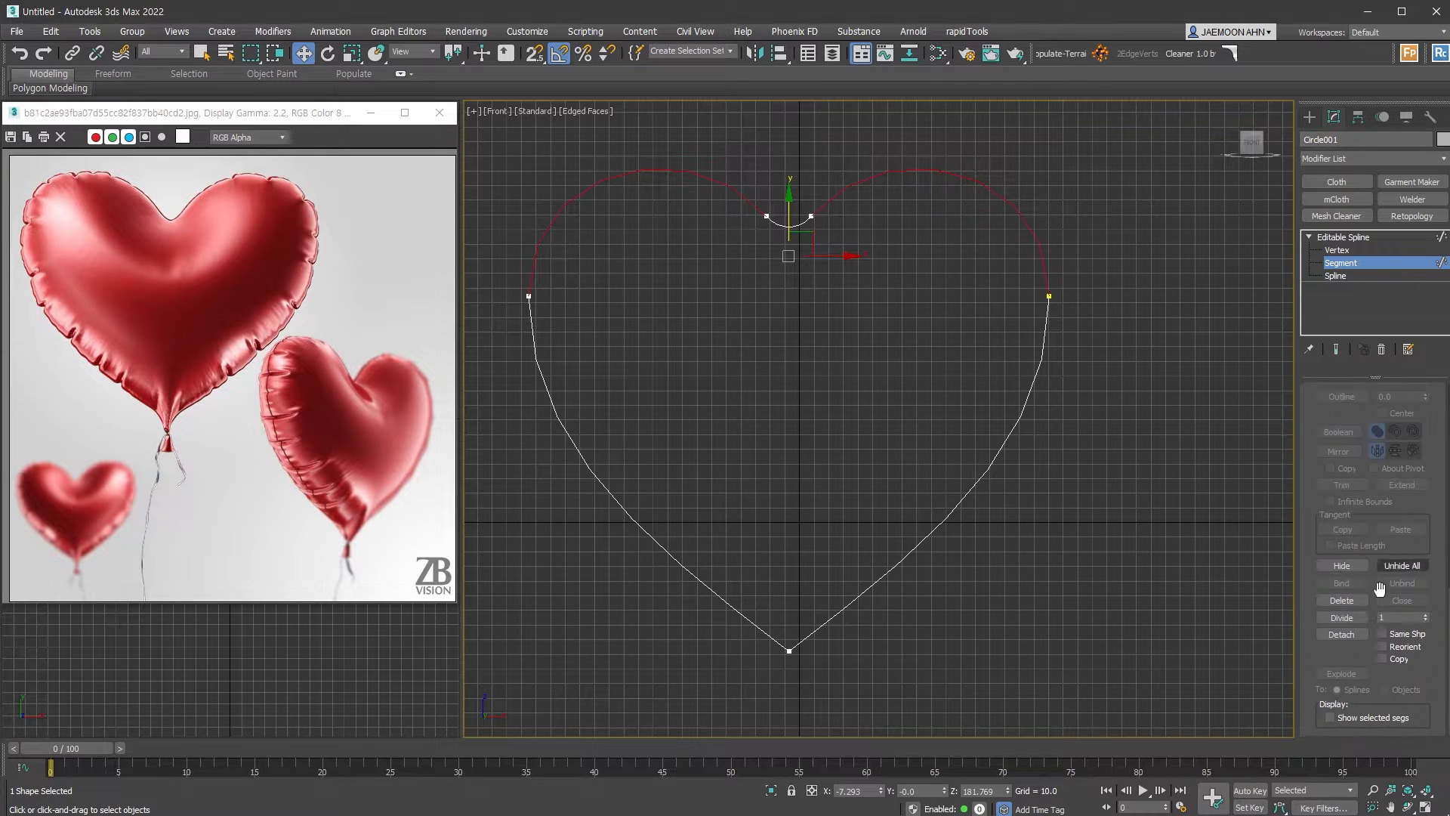
drag(1397, 619, 1354, 617)
text(5)
click(1342, 617)
Select the short rounded notch segment and divide it with 1 vertex
key(1)
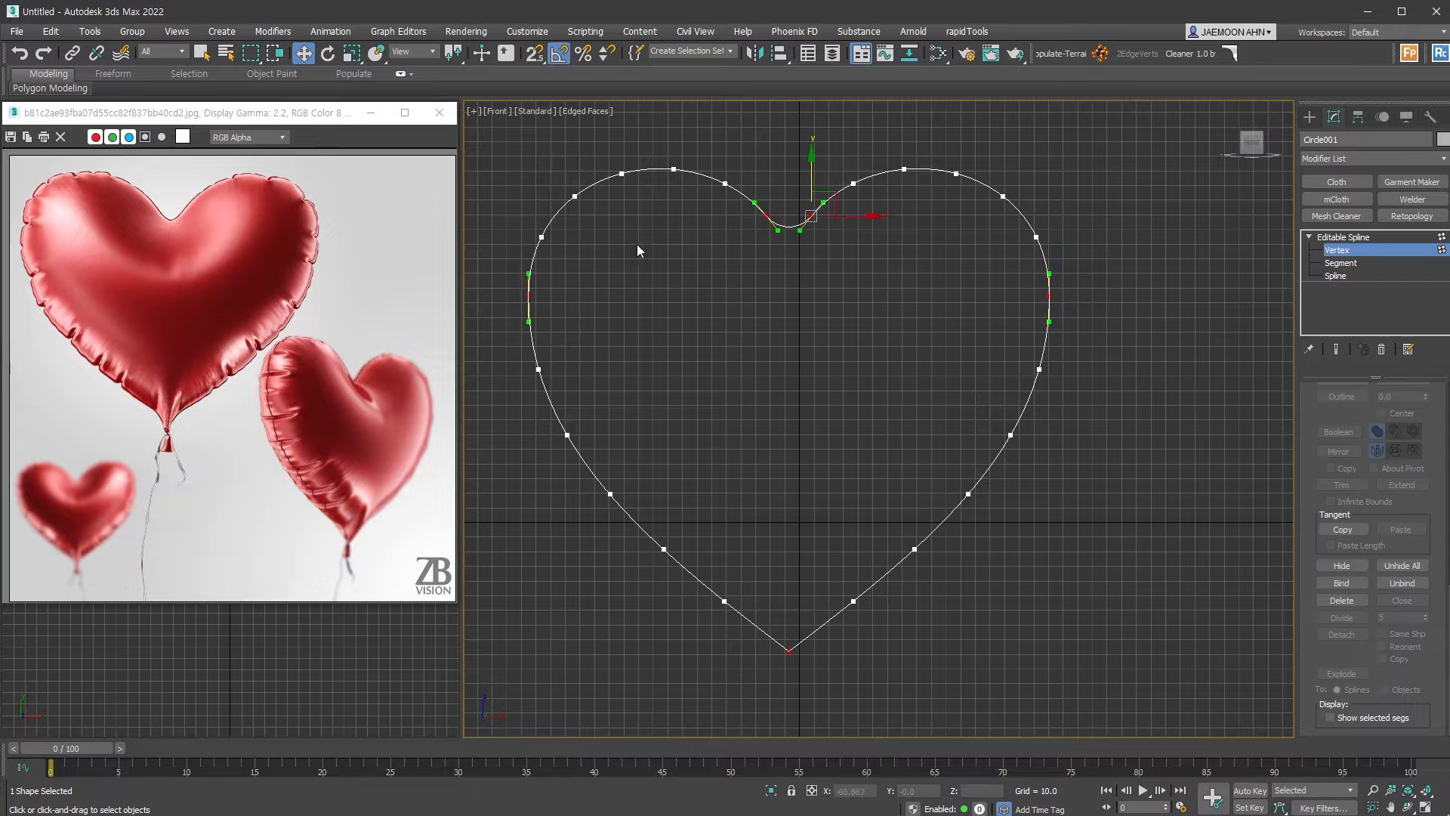
scroll(1411, 397, up, 5)
key(2)
click(787, 224)
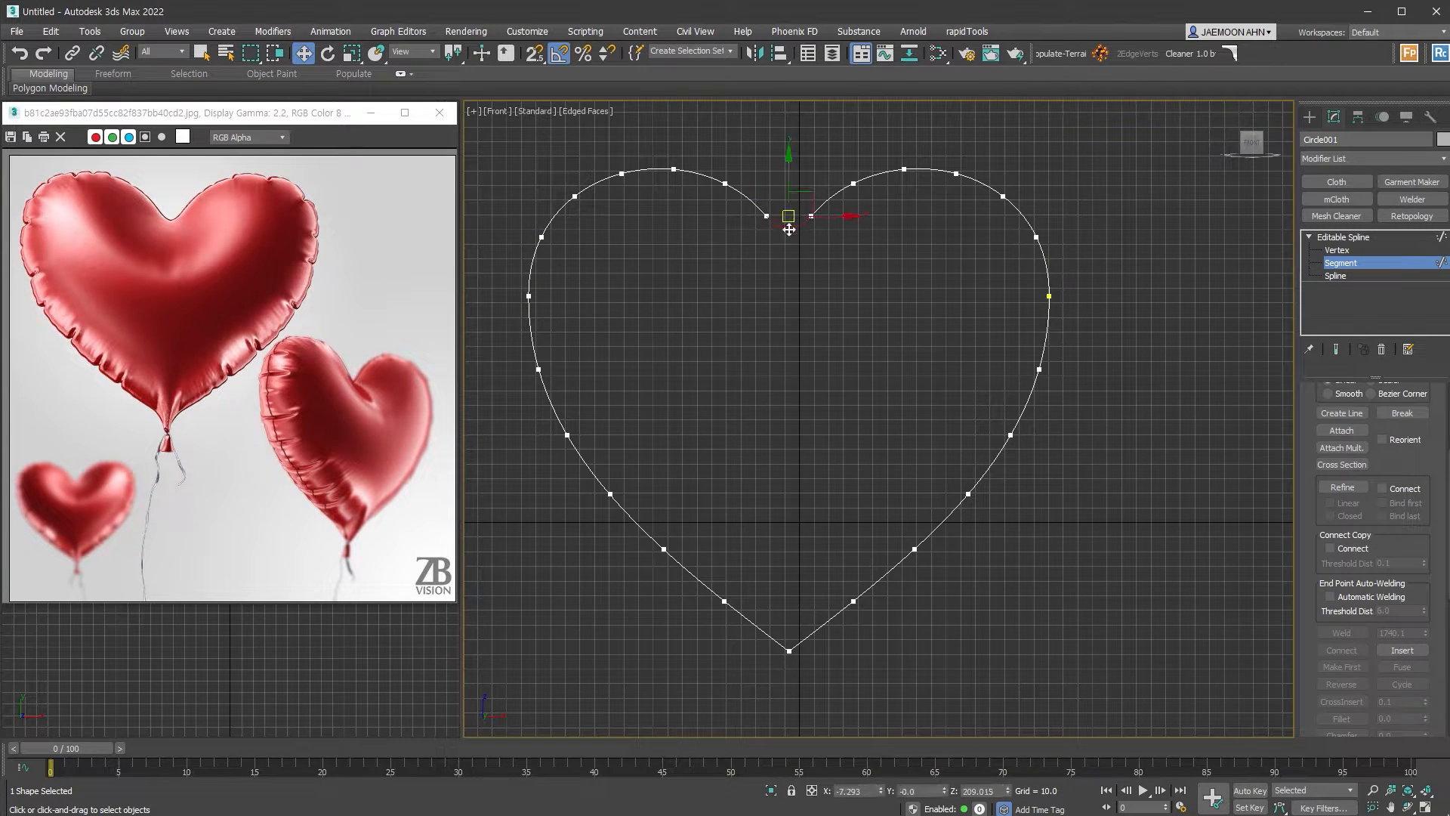
scroll(1412, 518, down, 5)
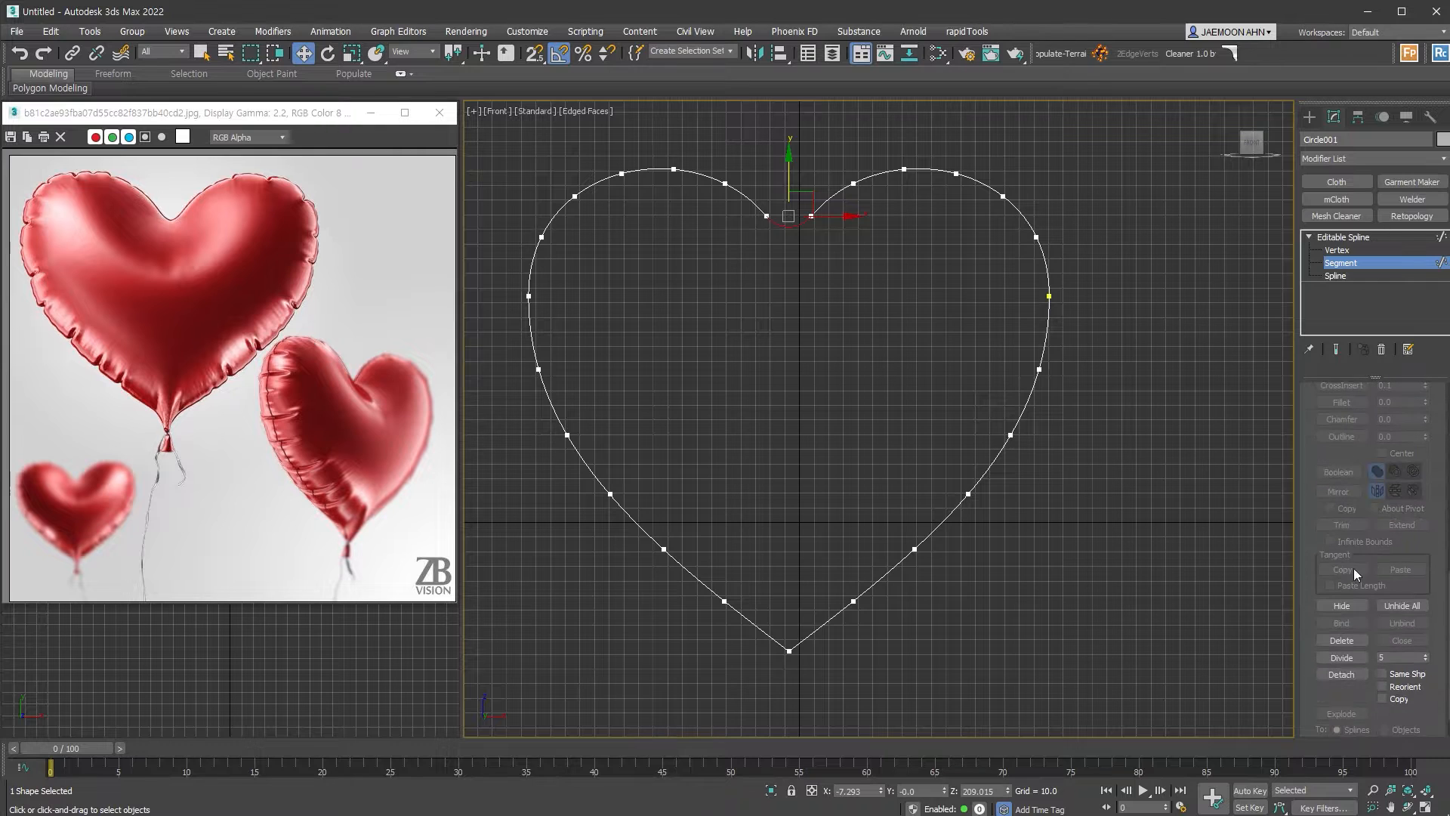
click(1341, 656)
Switch to spline editing and select the entire heart outline
key(3)
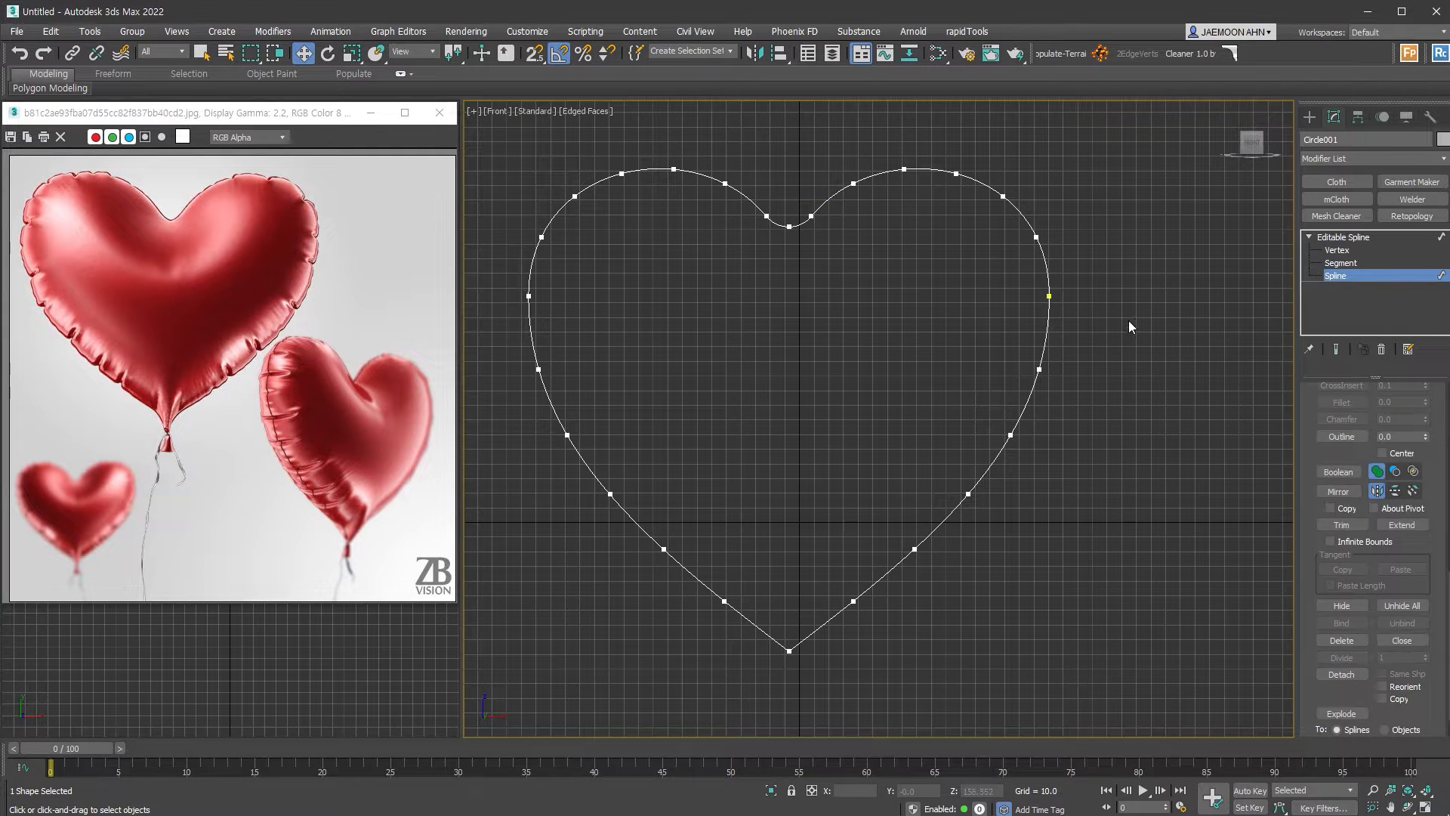
drag(1039, 373, 1233, 499)
right_click(1233, 499)
drag(1003, 201, 707, 250)
right_click(707, 249)
click(777, 333)
scroll(926, 526, down, 3)
drag(1071, 619, 686, 341)
middle_drag(913, 456, 821, 434)
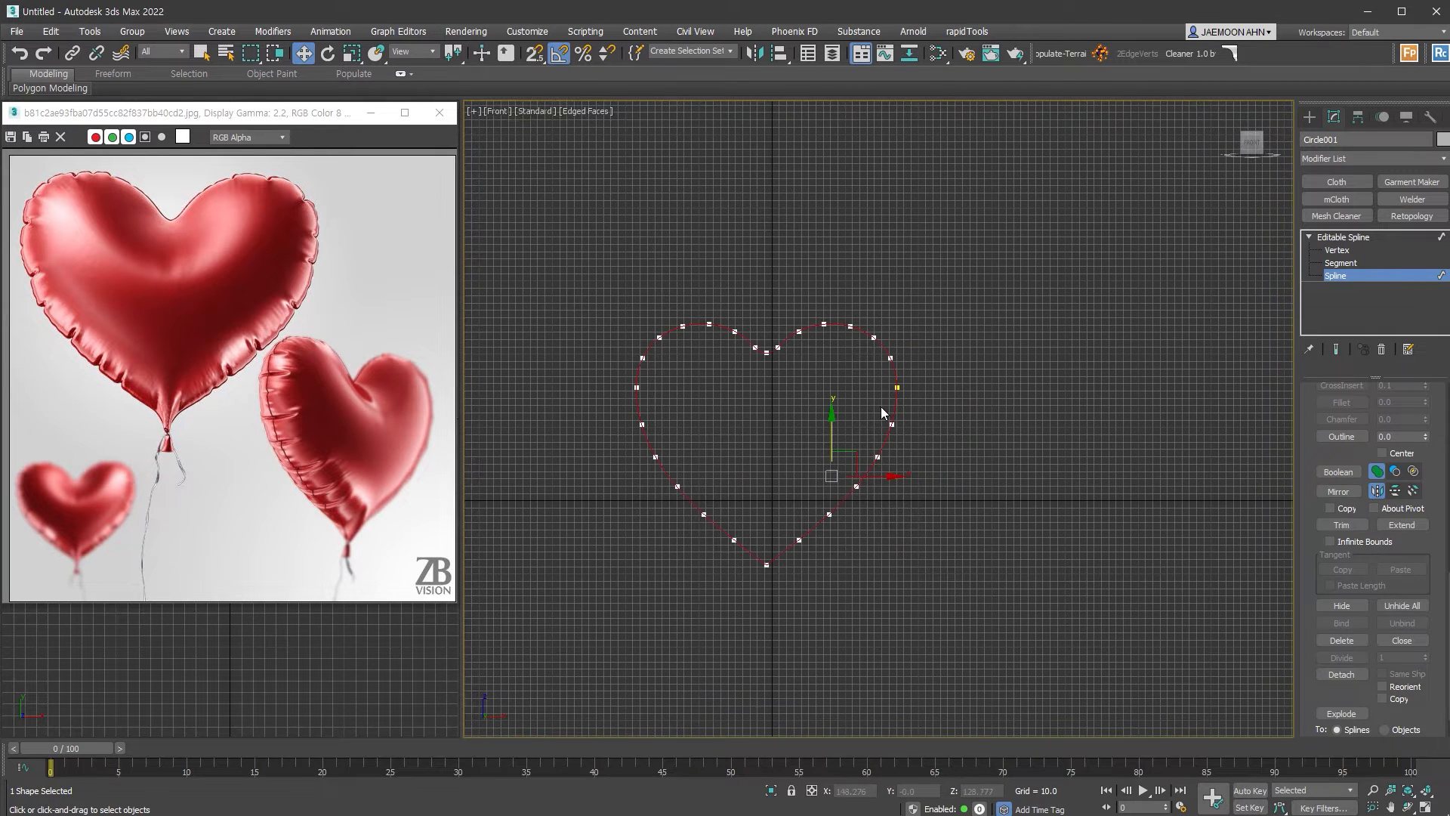
Hide the viewport grid and copy the heart spline horizontally beside the original
key(g)
scroll(906, 476, up, 2)
shift+drag(857, 468, 1187, 436)
click(1045, 556)
scroll(982, 528, down, 2)
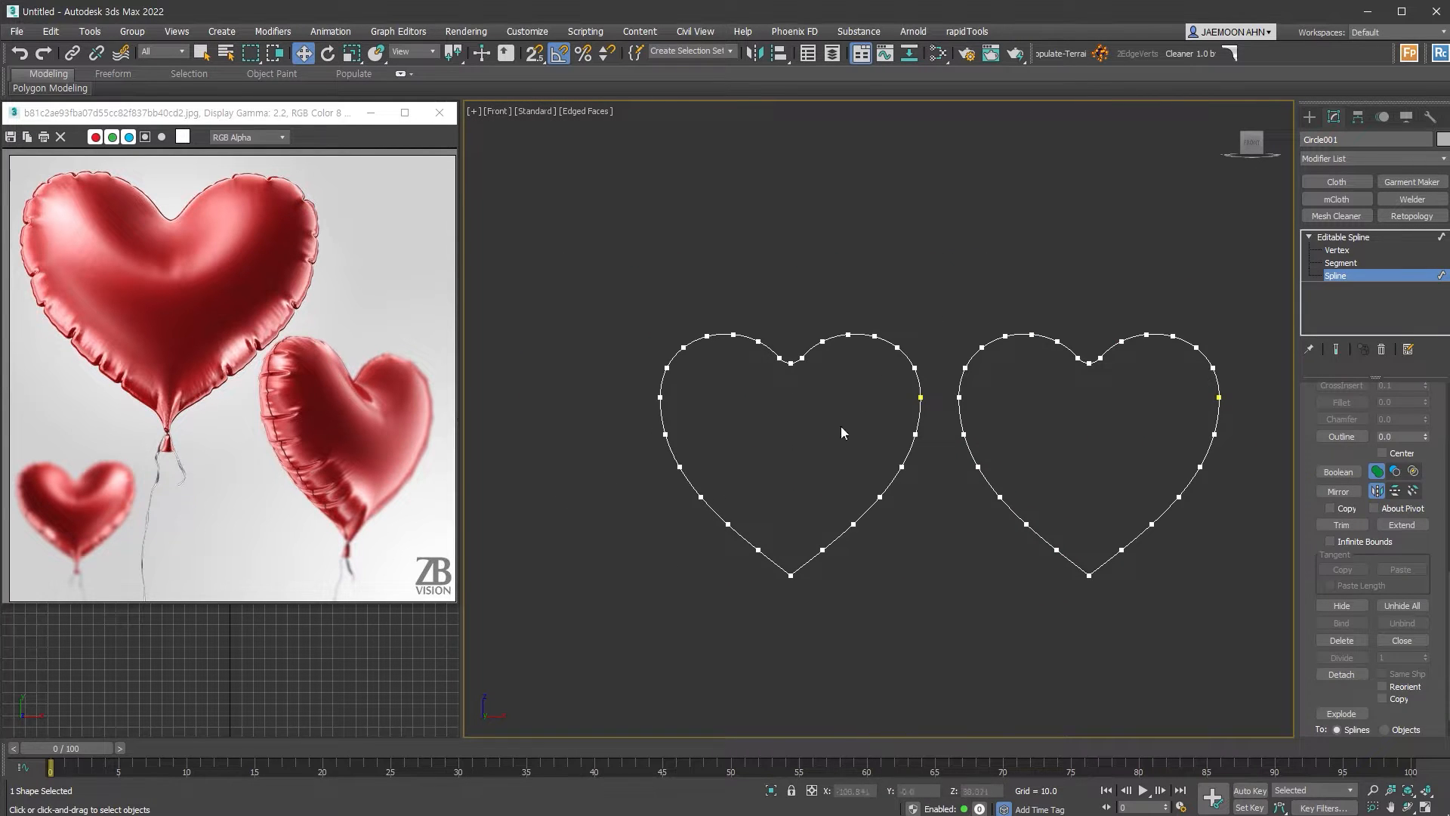
Apply the Garment Maker modifier to both heart outlines with density 0.1 and the Preserved Surface option
click(1372, 290)
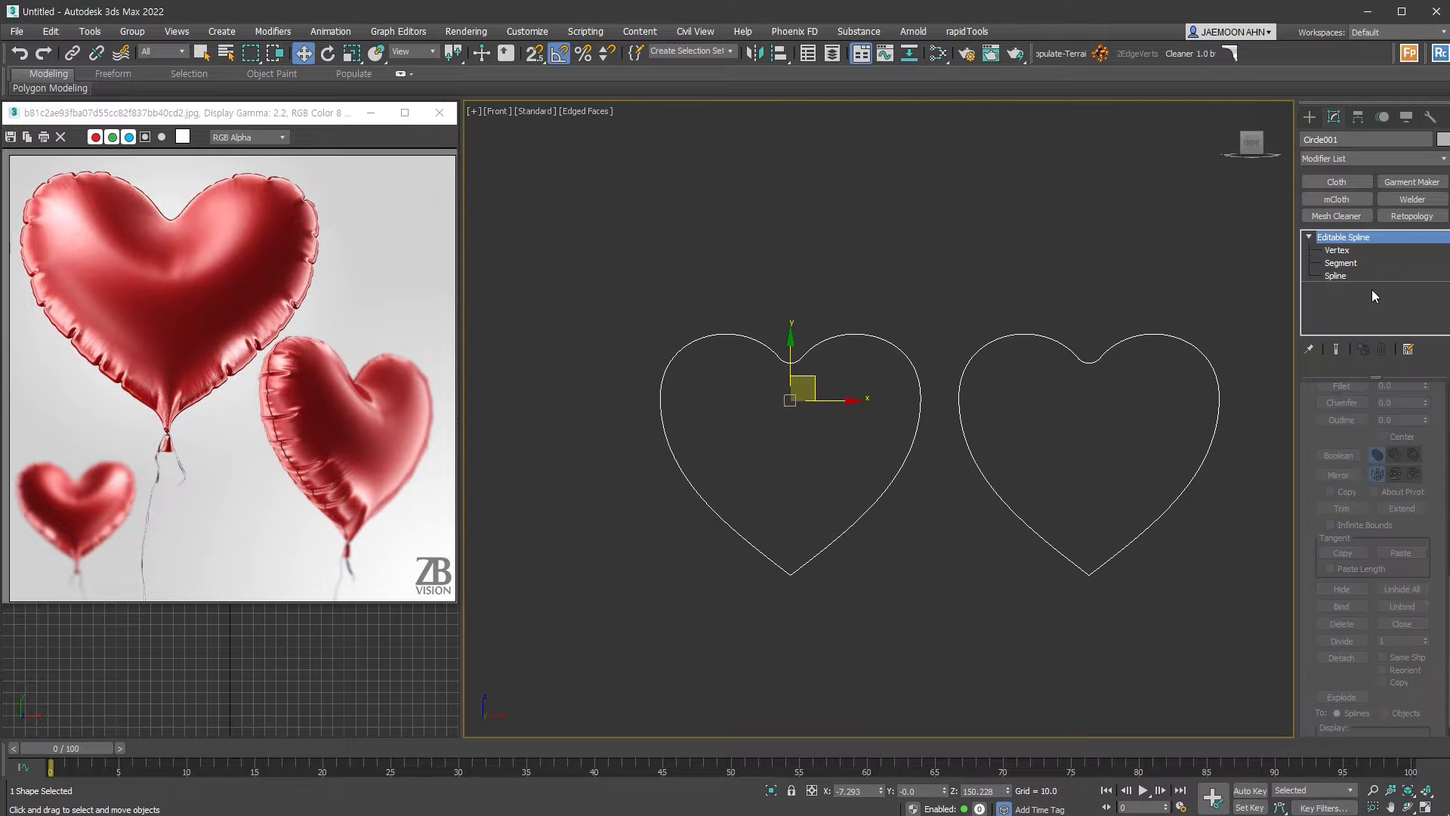
click(1411, 182)
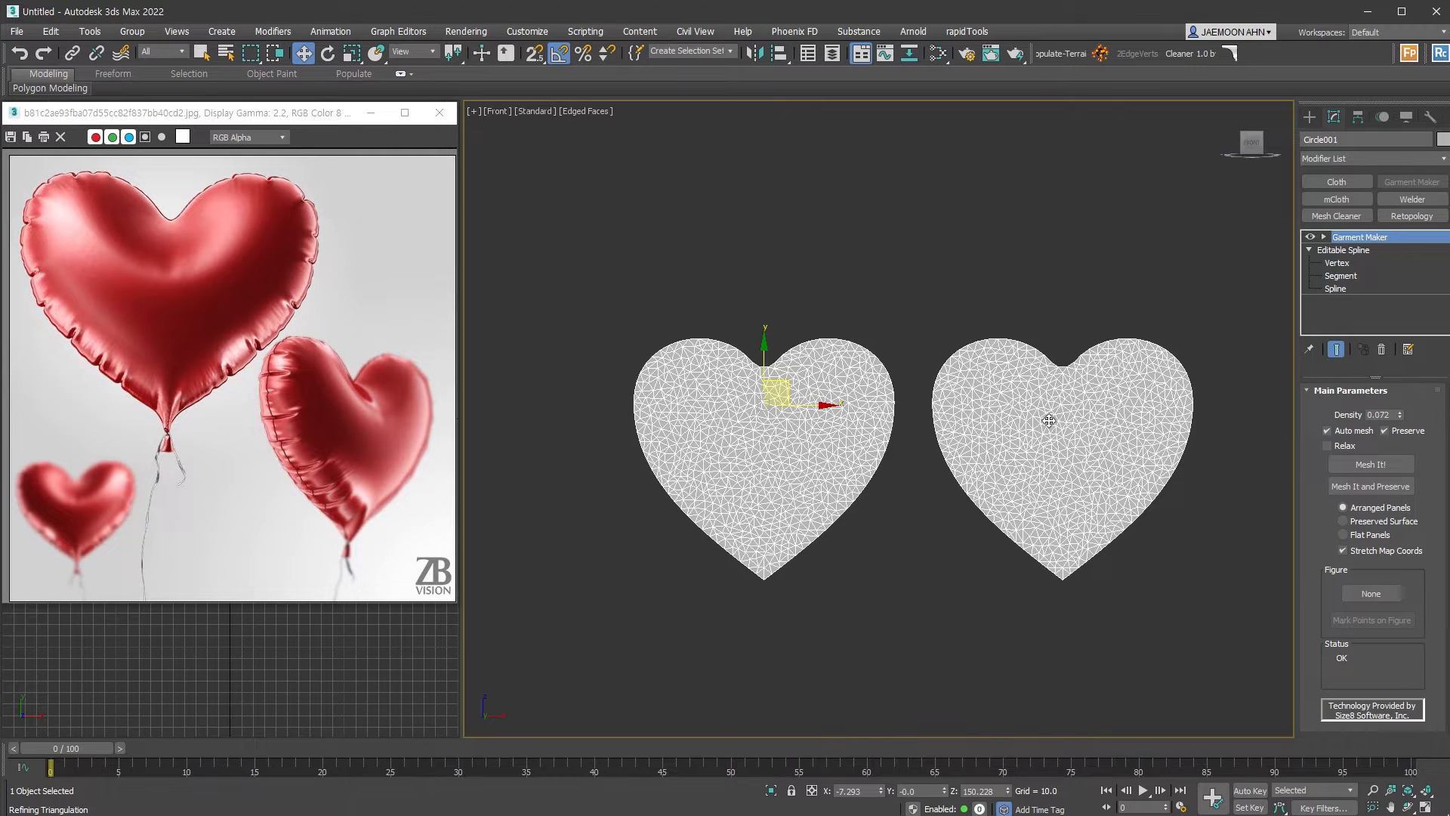
scroll(1049, 420, up, 4)
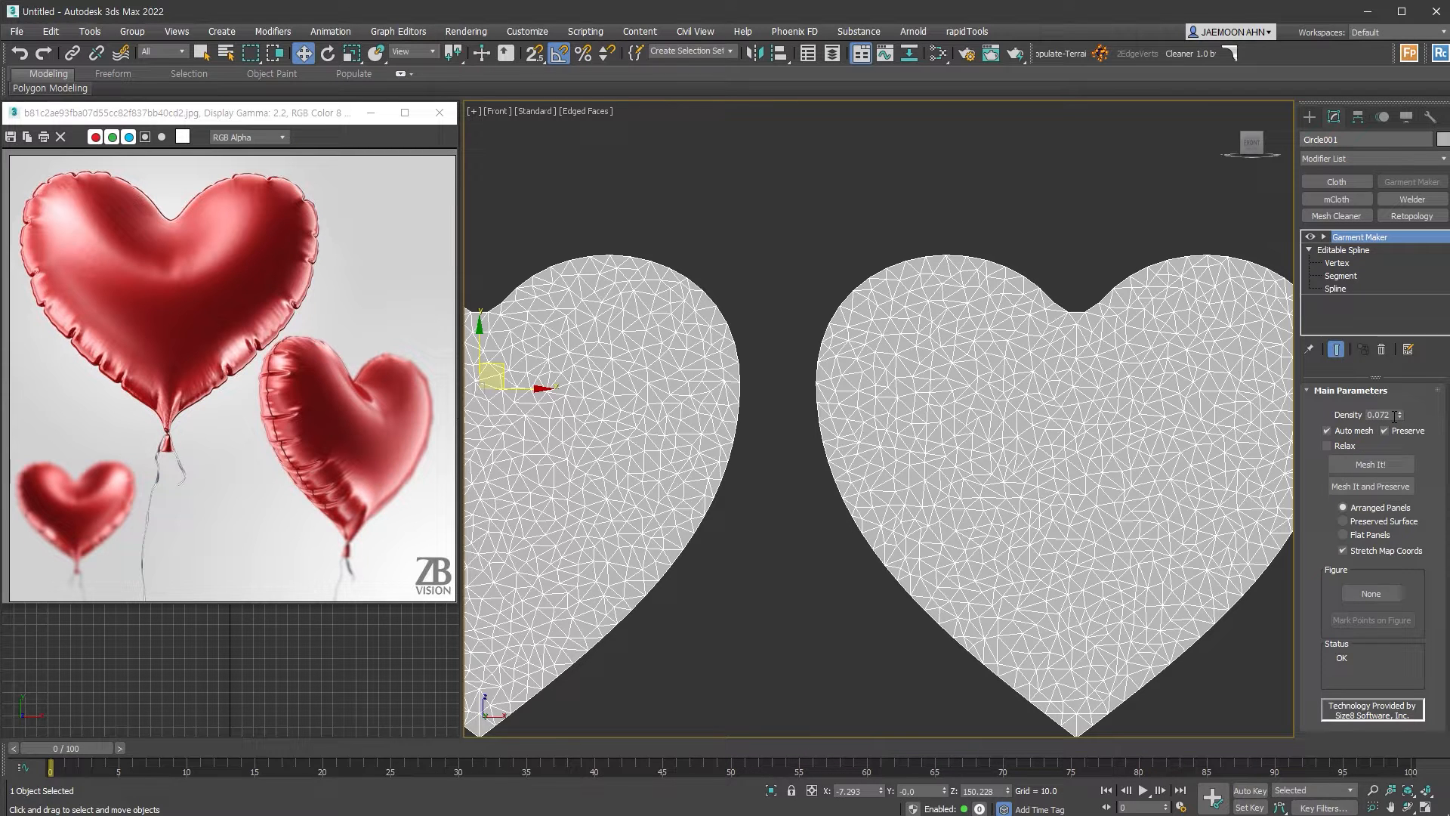
double_click(1394, 416)
text(0.1)
key(Return)
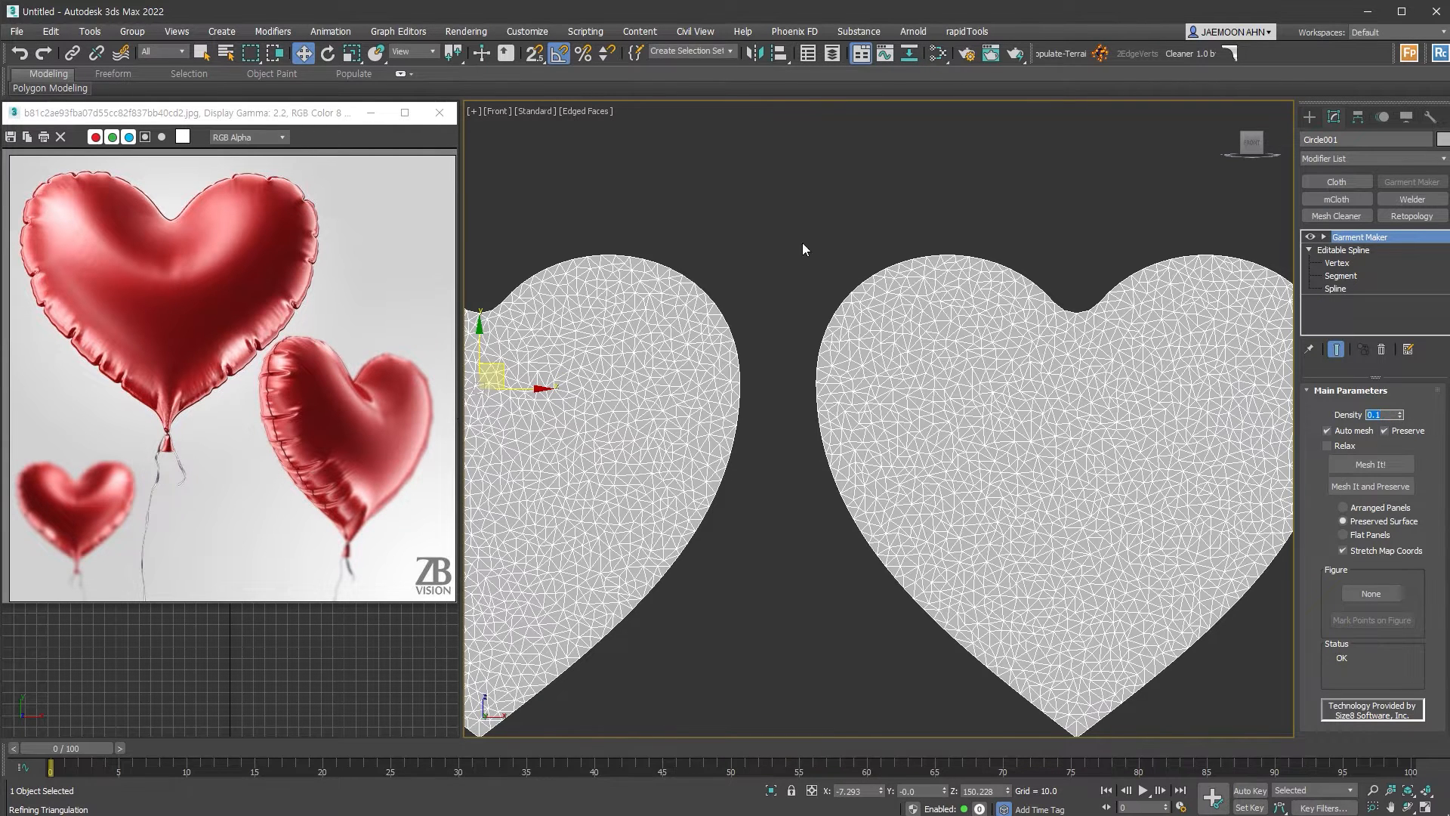
scroll(1010, 464, down, 3)
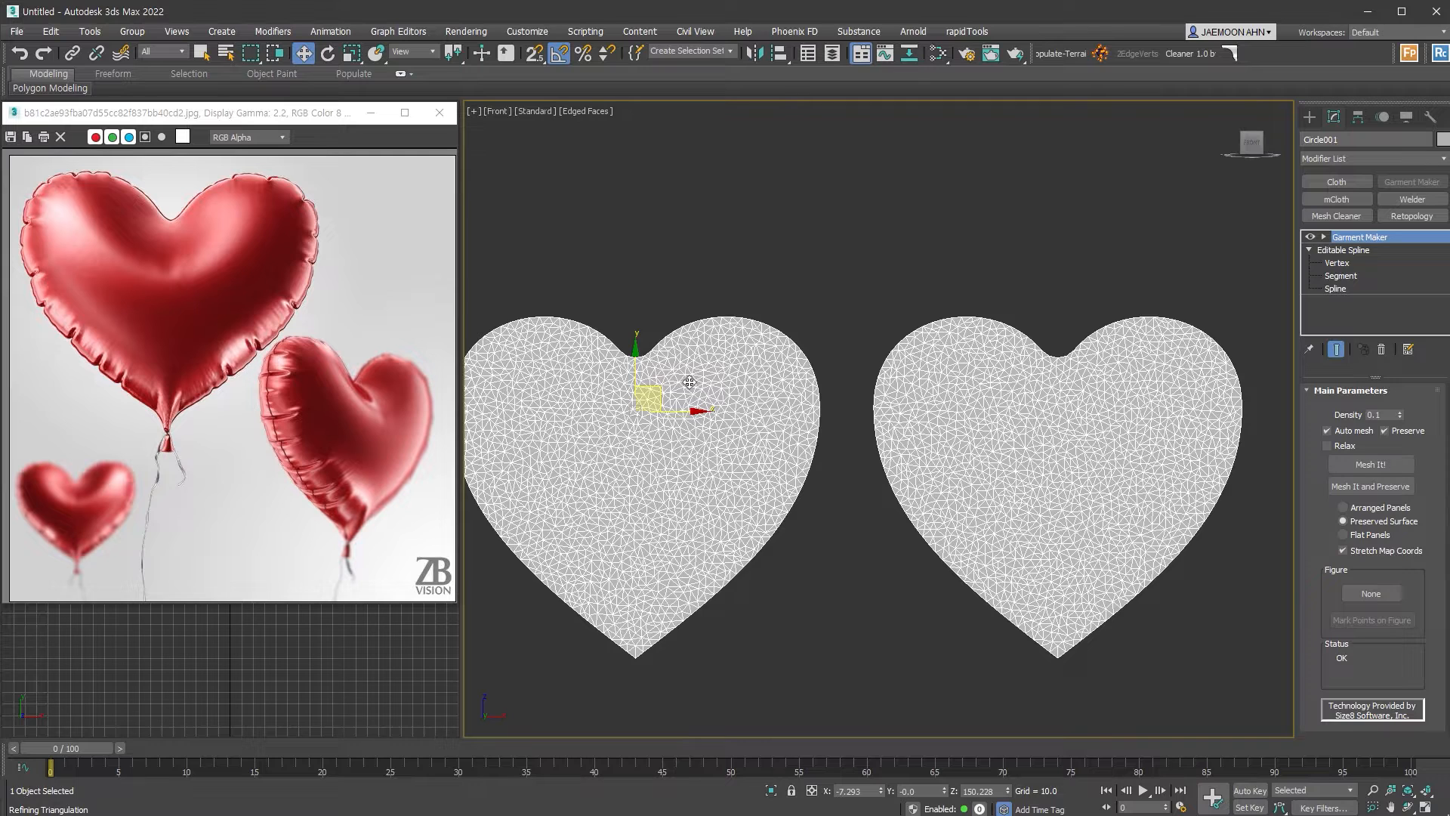
Set the Garment Maker density to 0.15
double_click(1388, 412)
text(0.15)
key(Return)
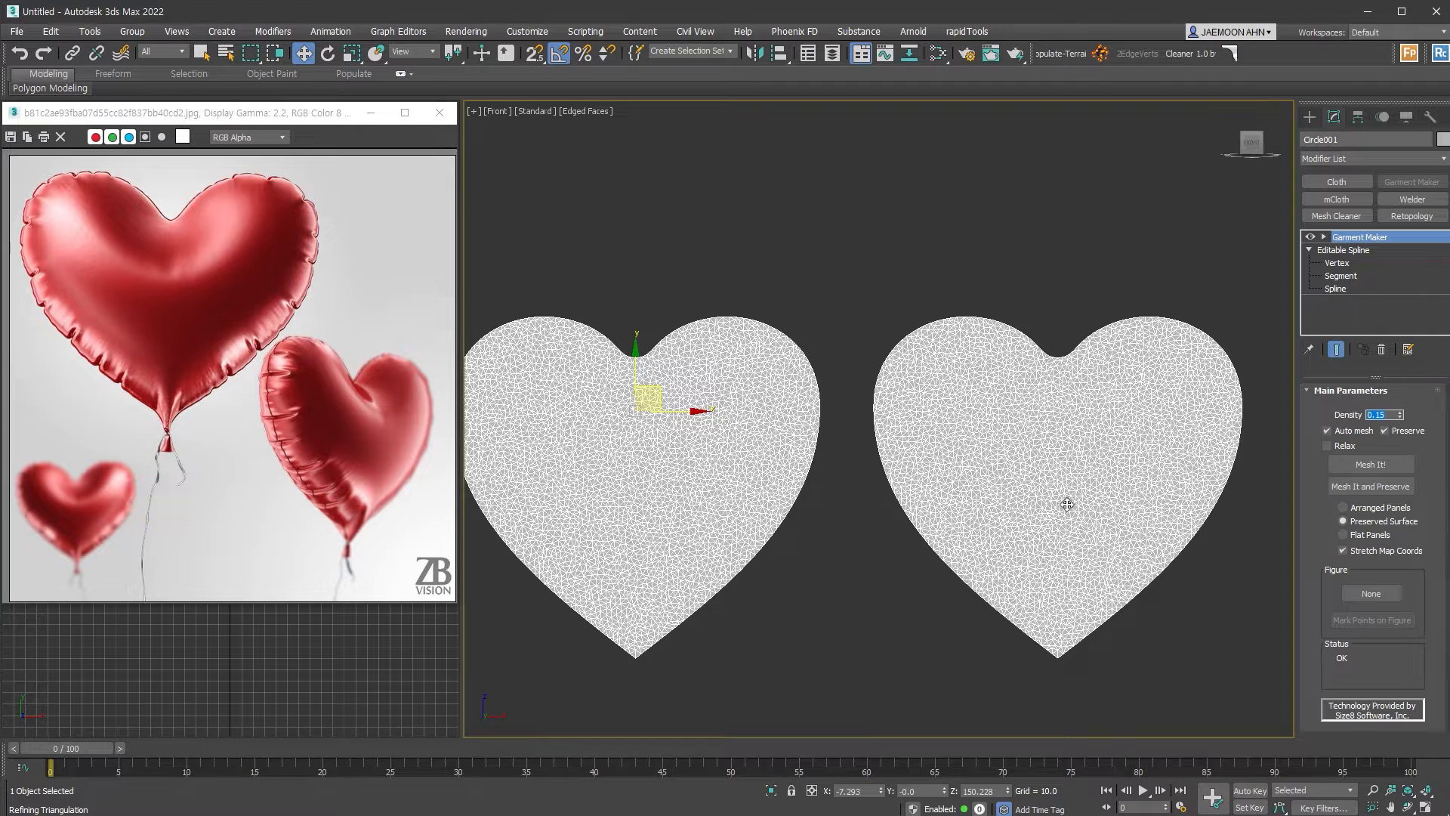
middle_drag(1065, 501, 1094, 476)
Switch Garment Maker to panel editing and move the copied heart panel behind the original one
click(1328, 239)
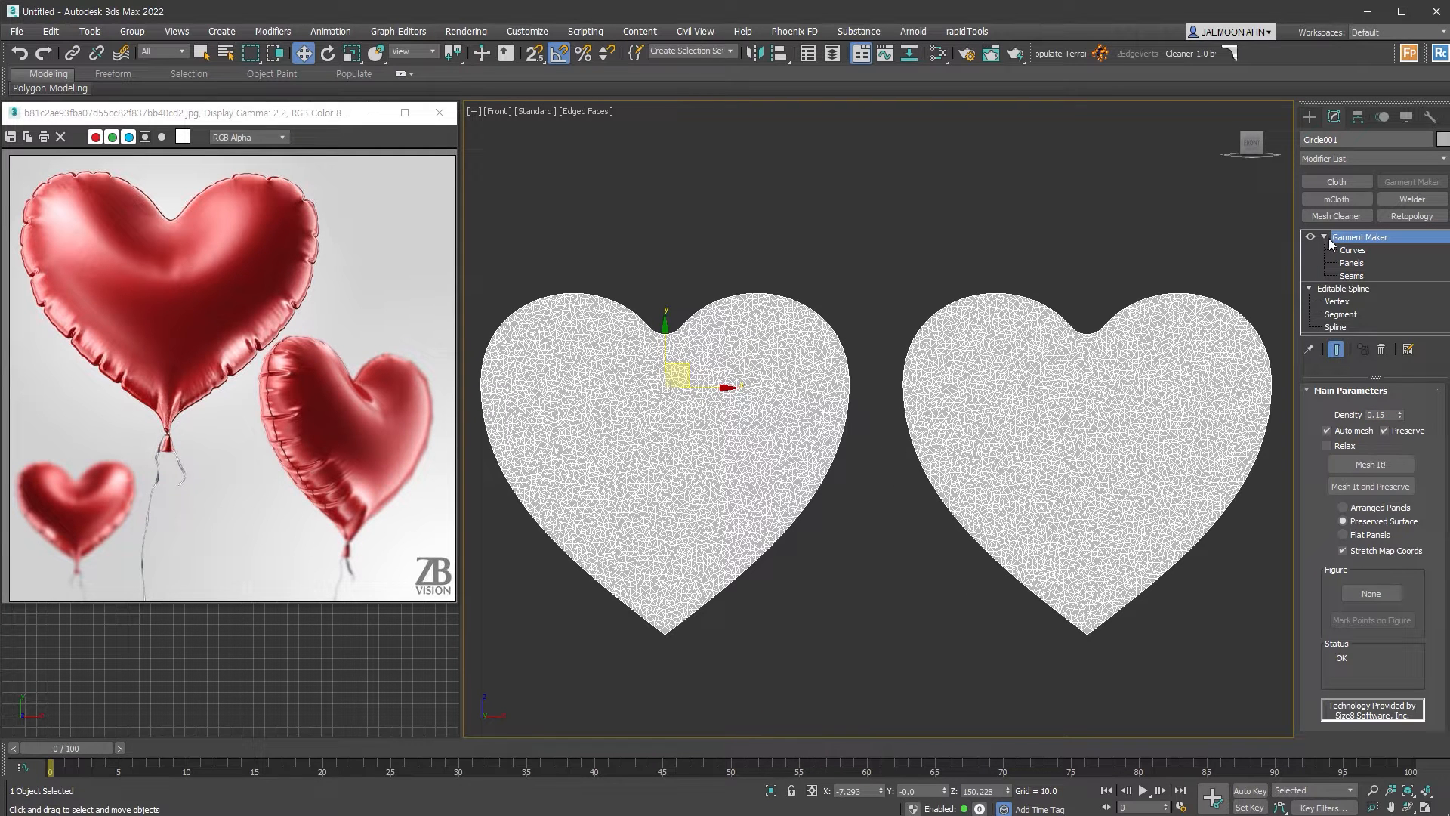
click(1375, 263)
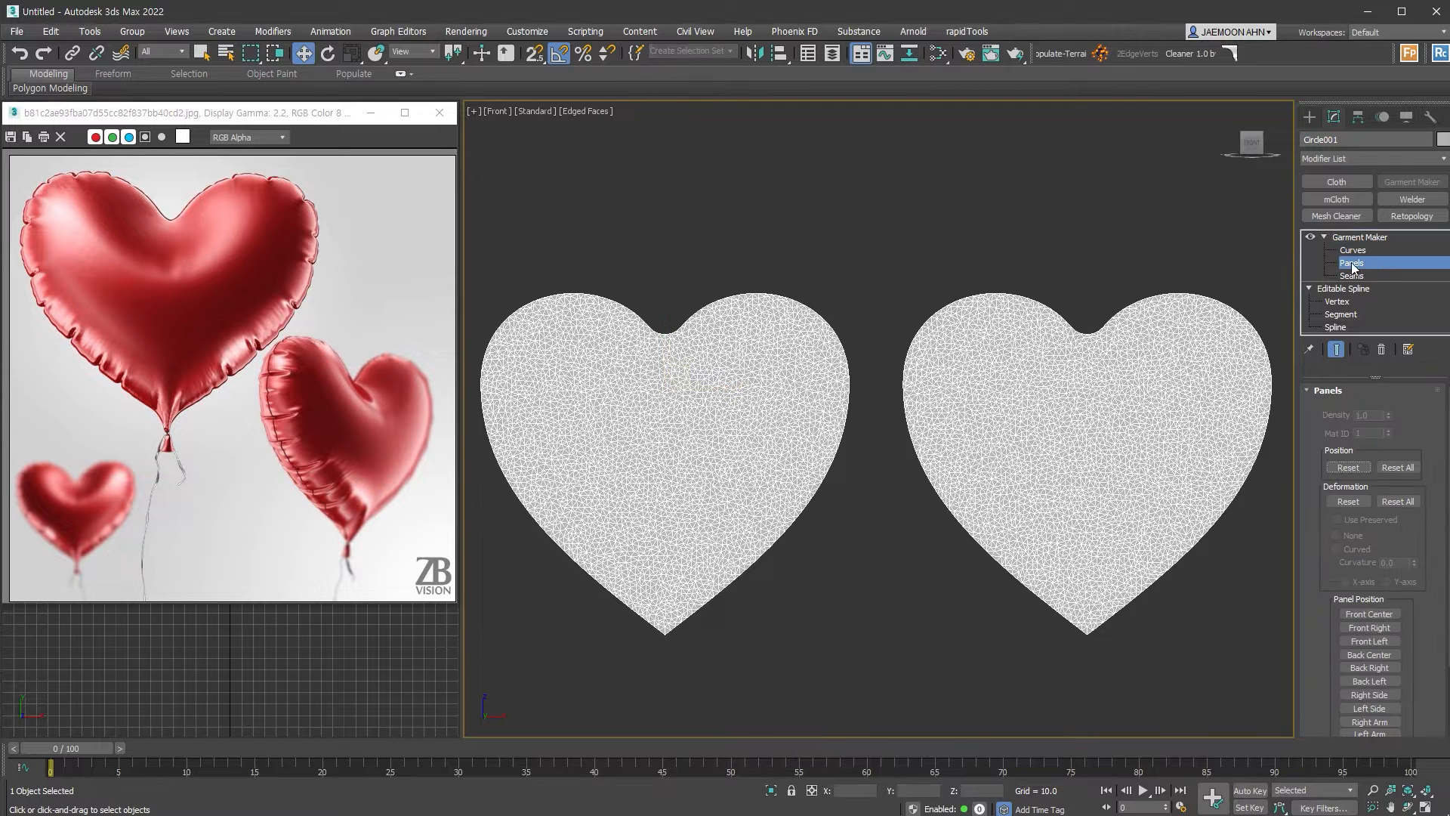
click(1105, 422)
scroll(1088, 487, down, 3)
alt+middle_drag(1087, 487, 879, 346)
right_click(880, 346)
click(905, 370)
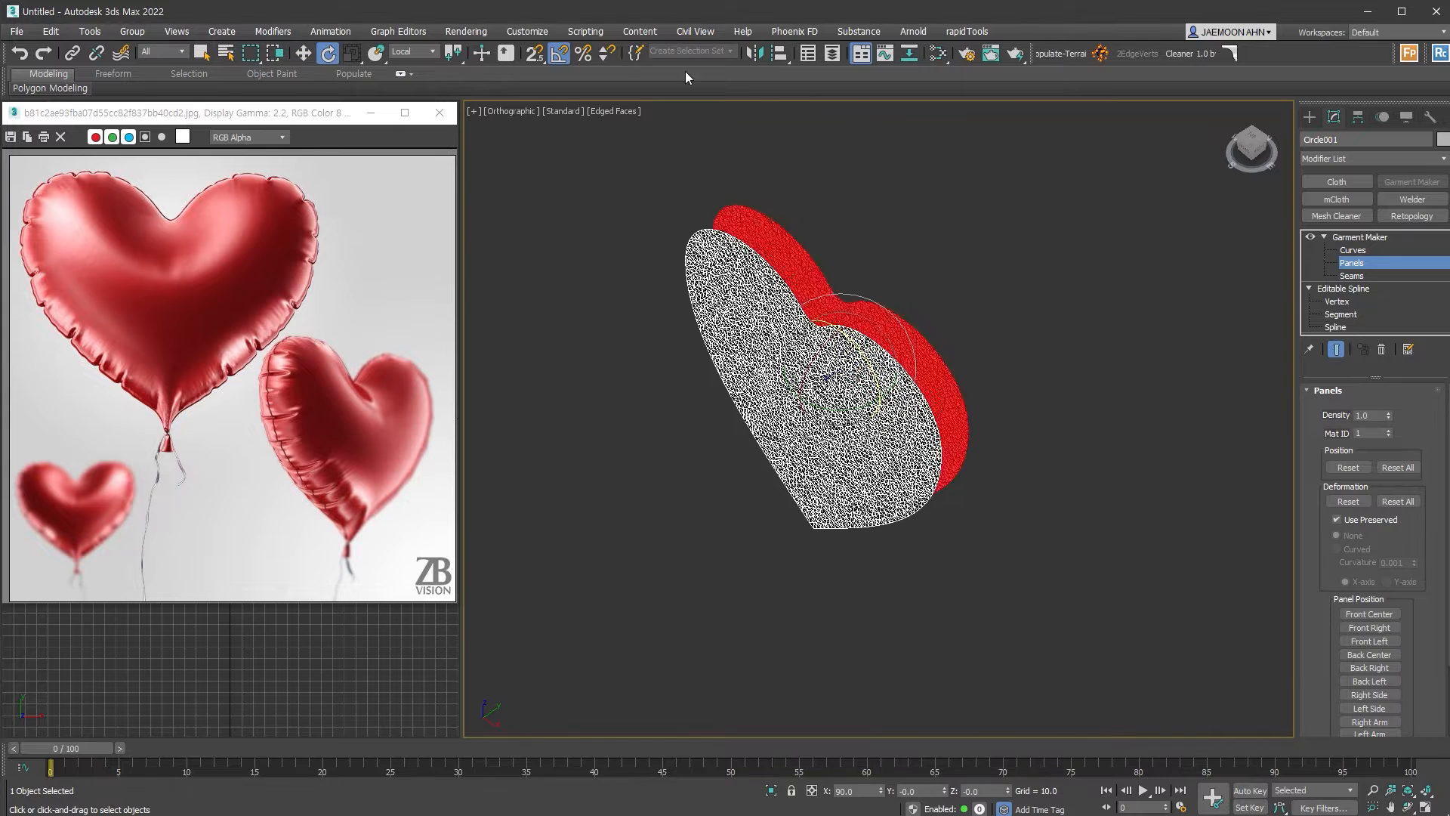
Rotate the rear heart panel about its vertical axis so it faces away from the front panel
click(559, 53)
drag(835, 405, 1031, 421)
right_click(946, 260)
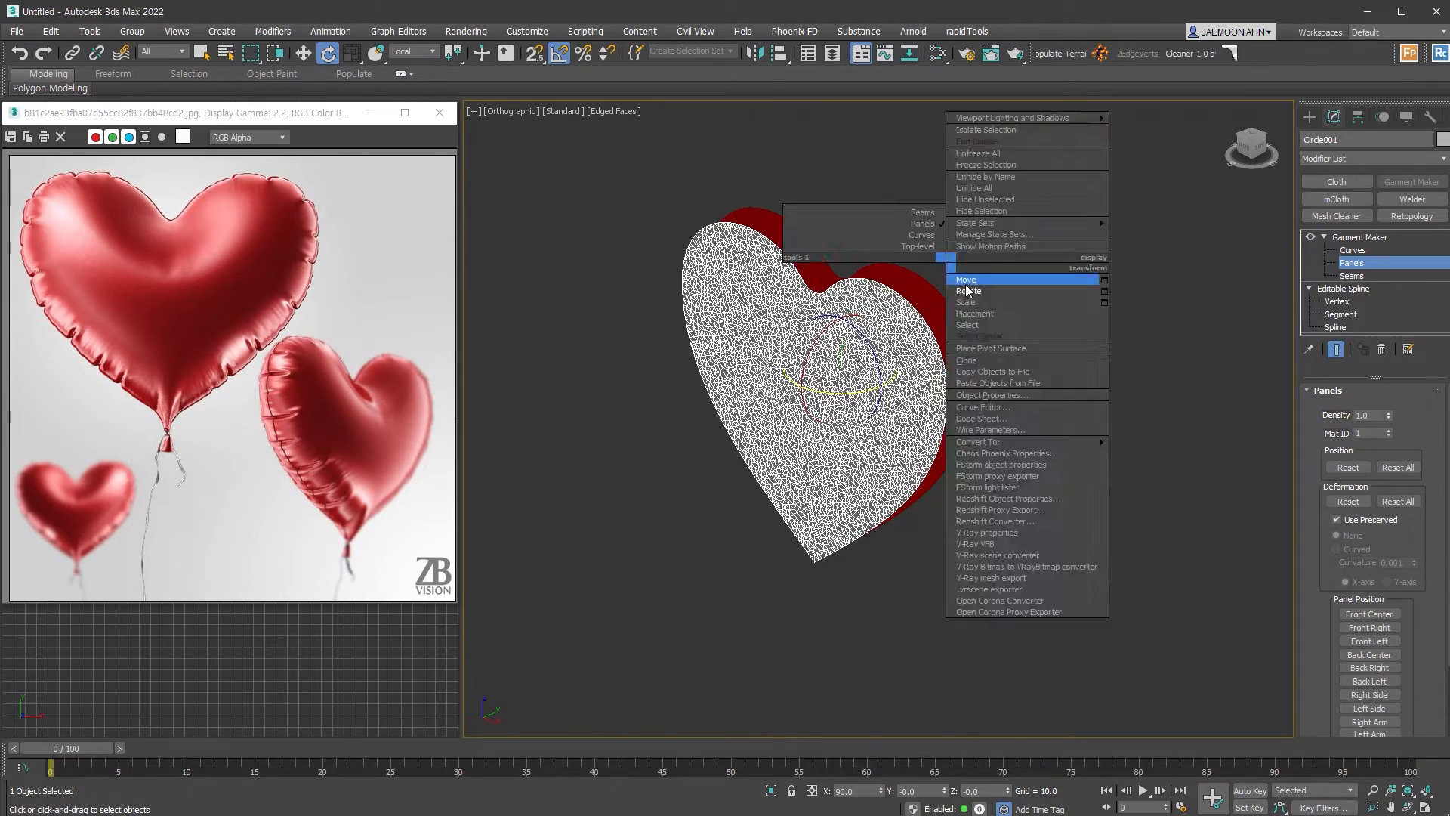
click(966, 281)
middle_drag(999, 321, 1016, 356)
click(1057, 346)
Switch Garment Maker to seam editing and create a seam joining the matching upper-right lobe edges of both heart panels
click(1351, 276)
scroll(955, 322, up, 3)
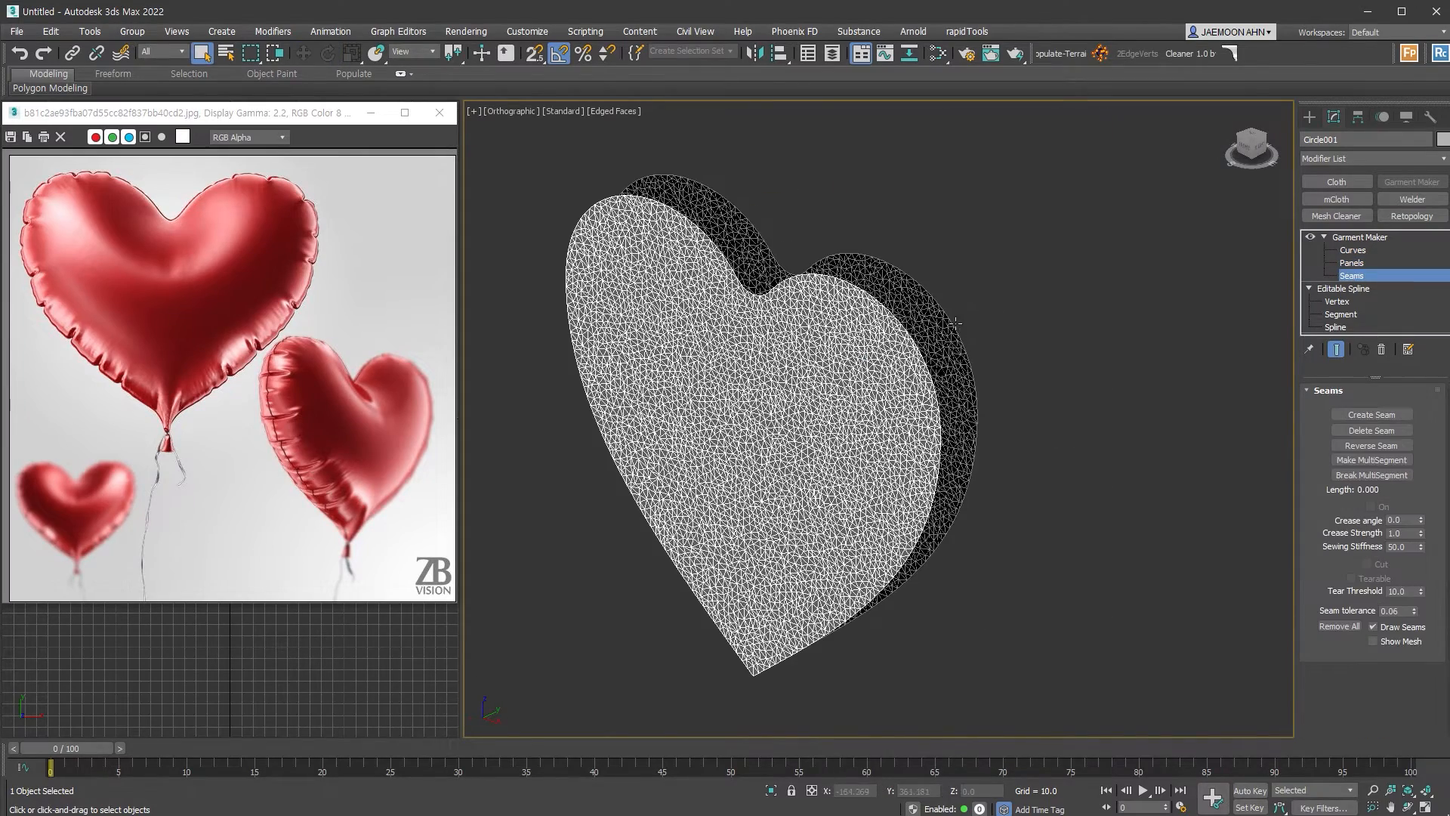
alt+middle_drag(983, 282, 963, 265)
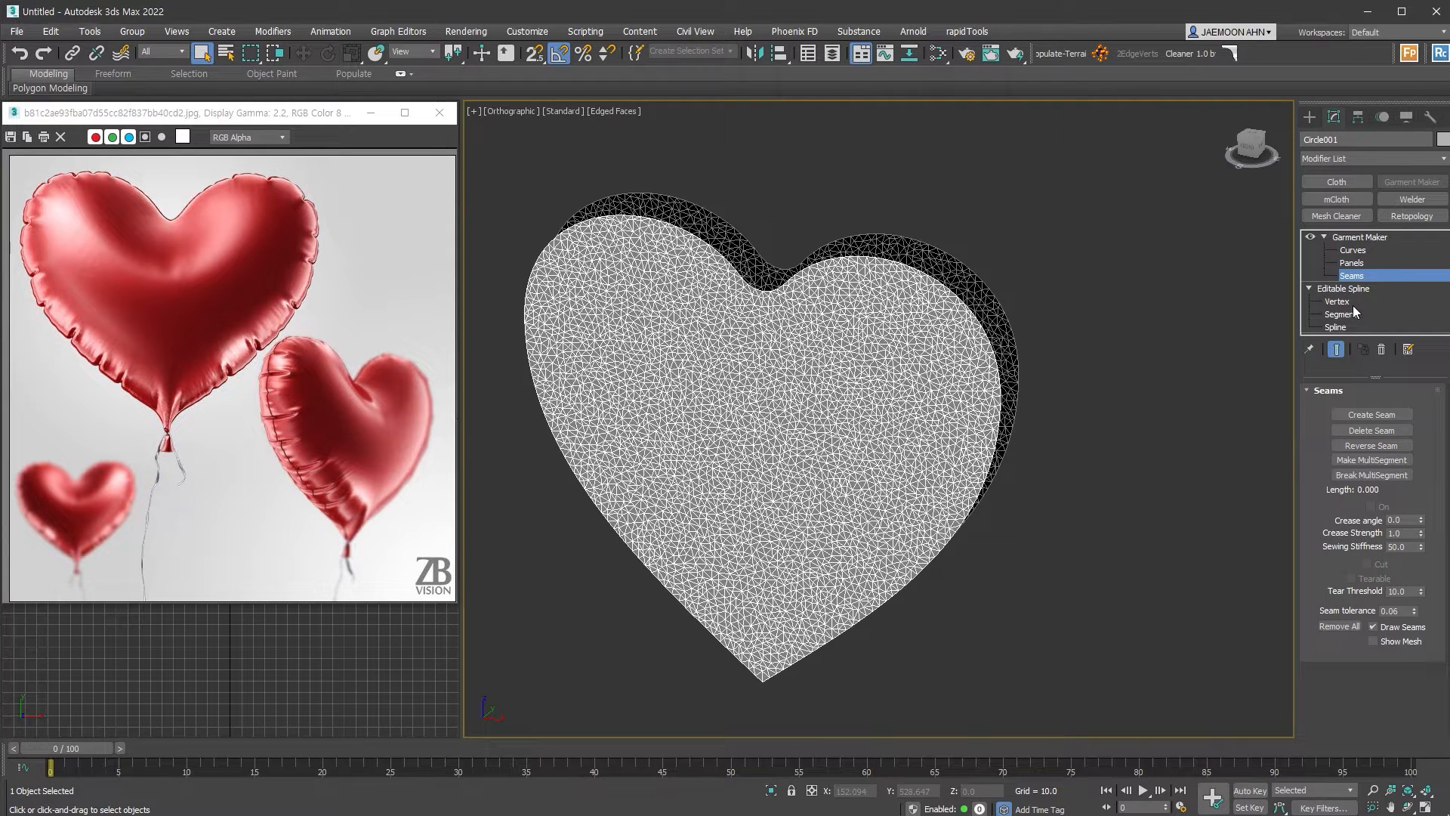
drag(916, 291, 1030, 228)
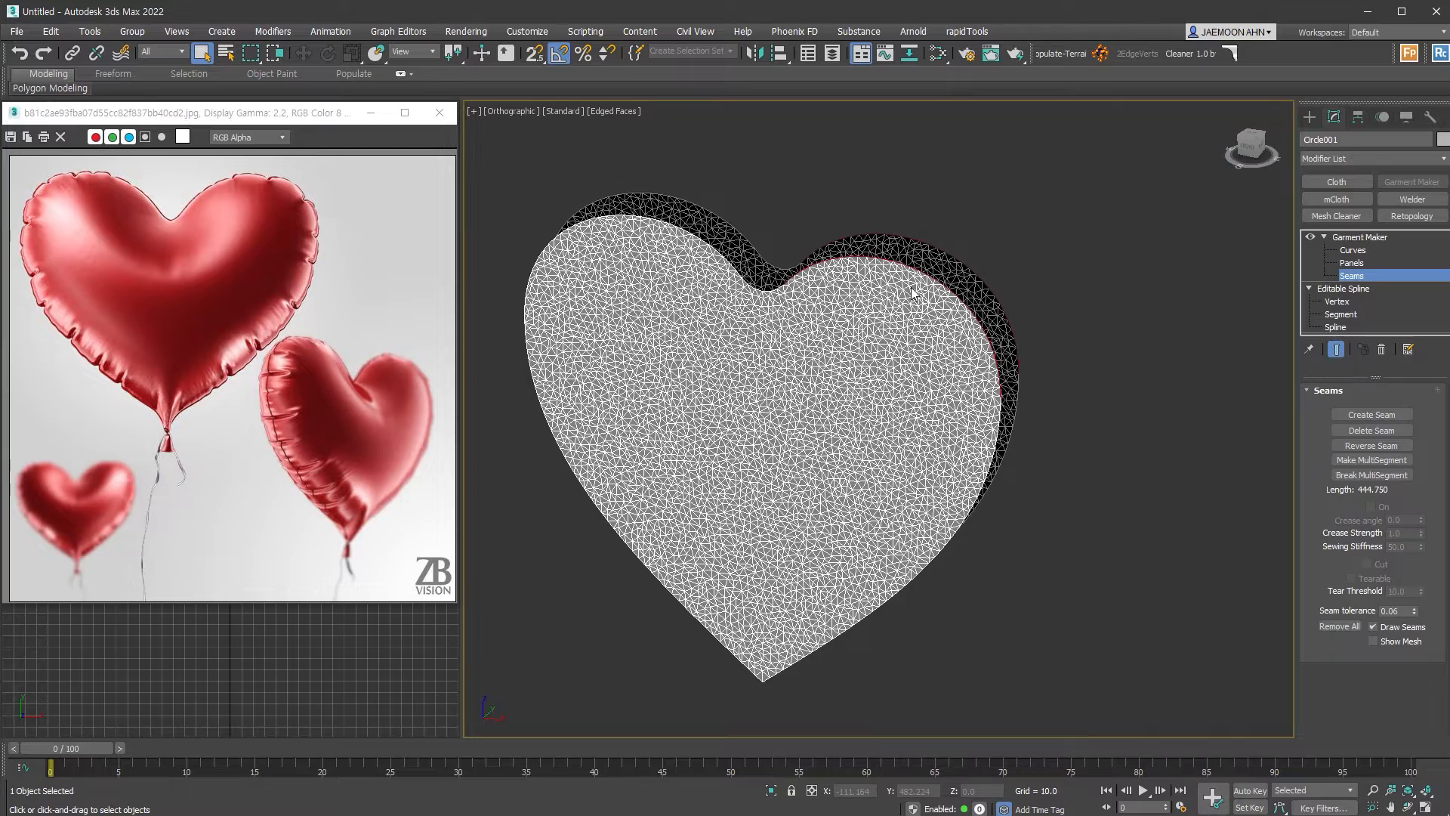
scroll(1014, 392, up, 3)
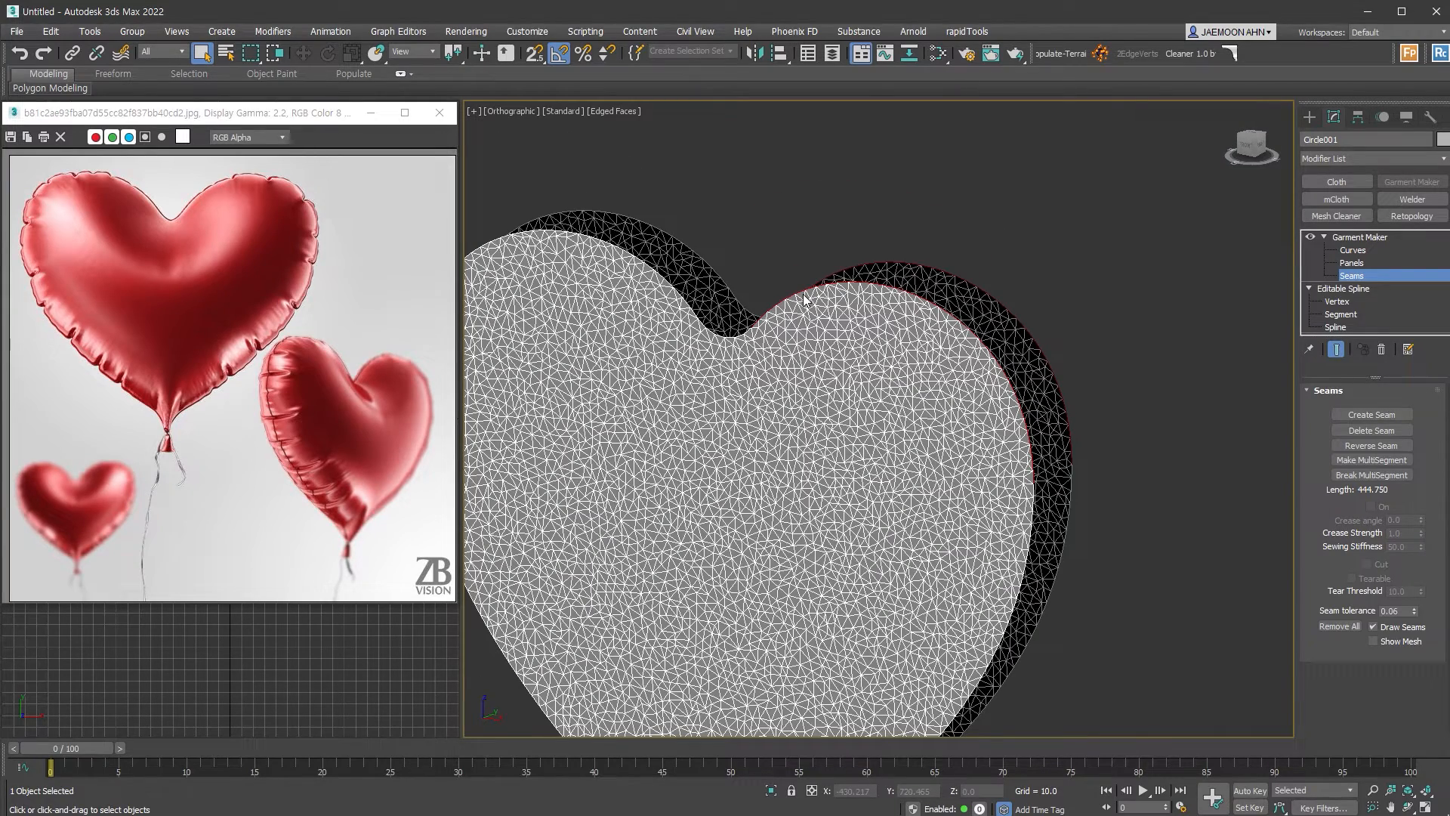
click(1398, 420)
alt+middle_drag(1239, 435, 1157, 437)
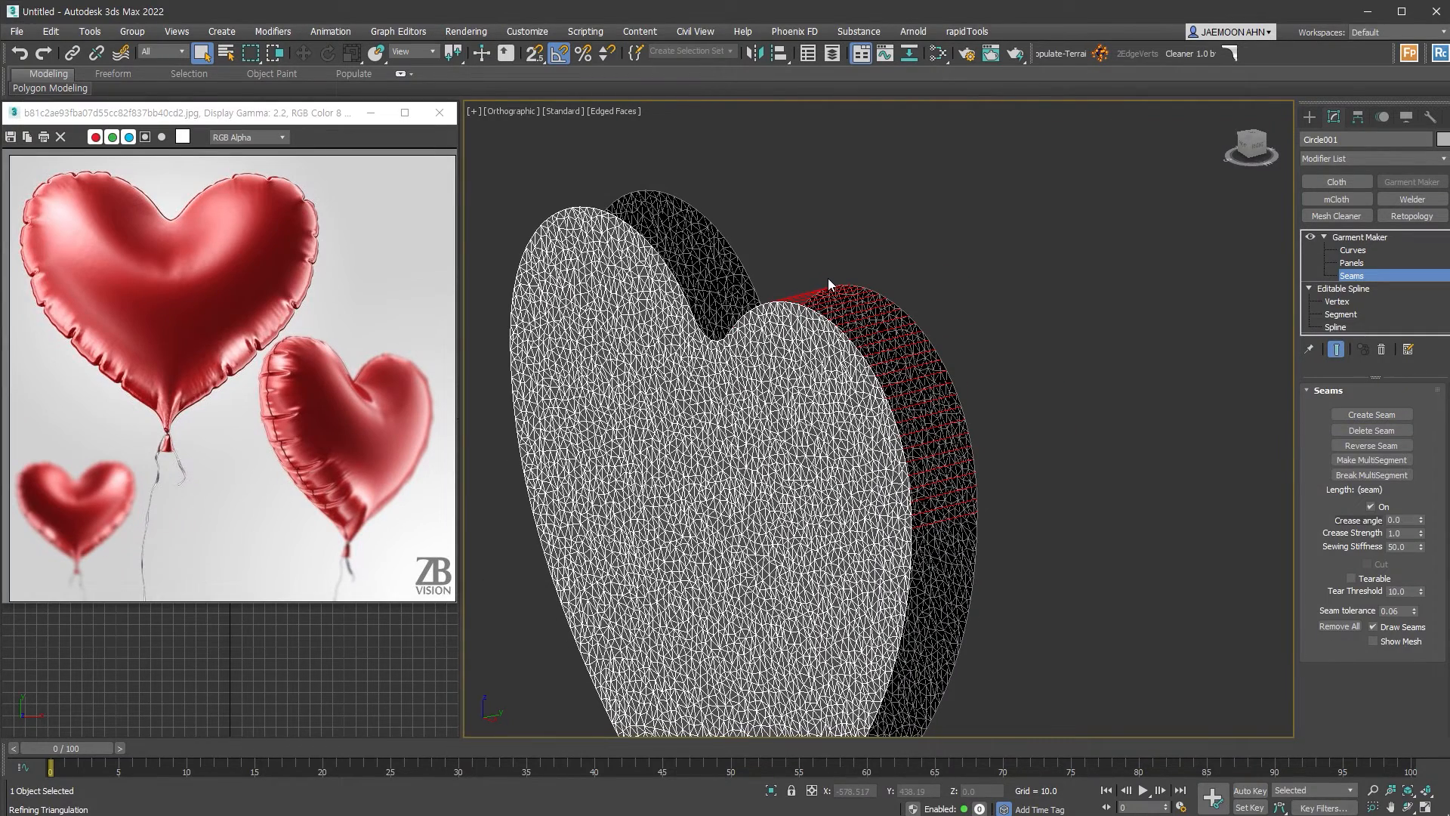
Create a seam between the lower-right edges of the front and rear heart panels
middle_drag(937, 491, 999, 329)
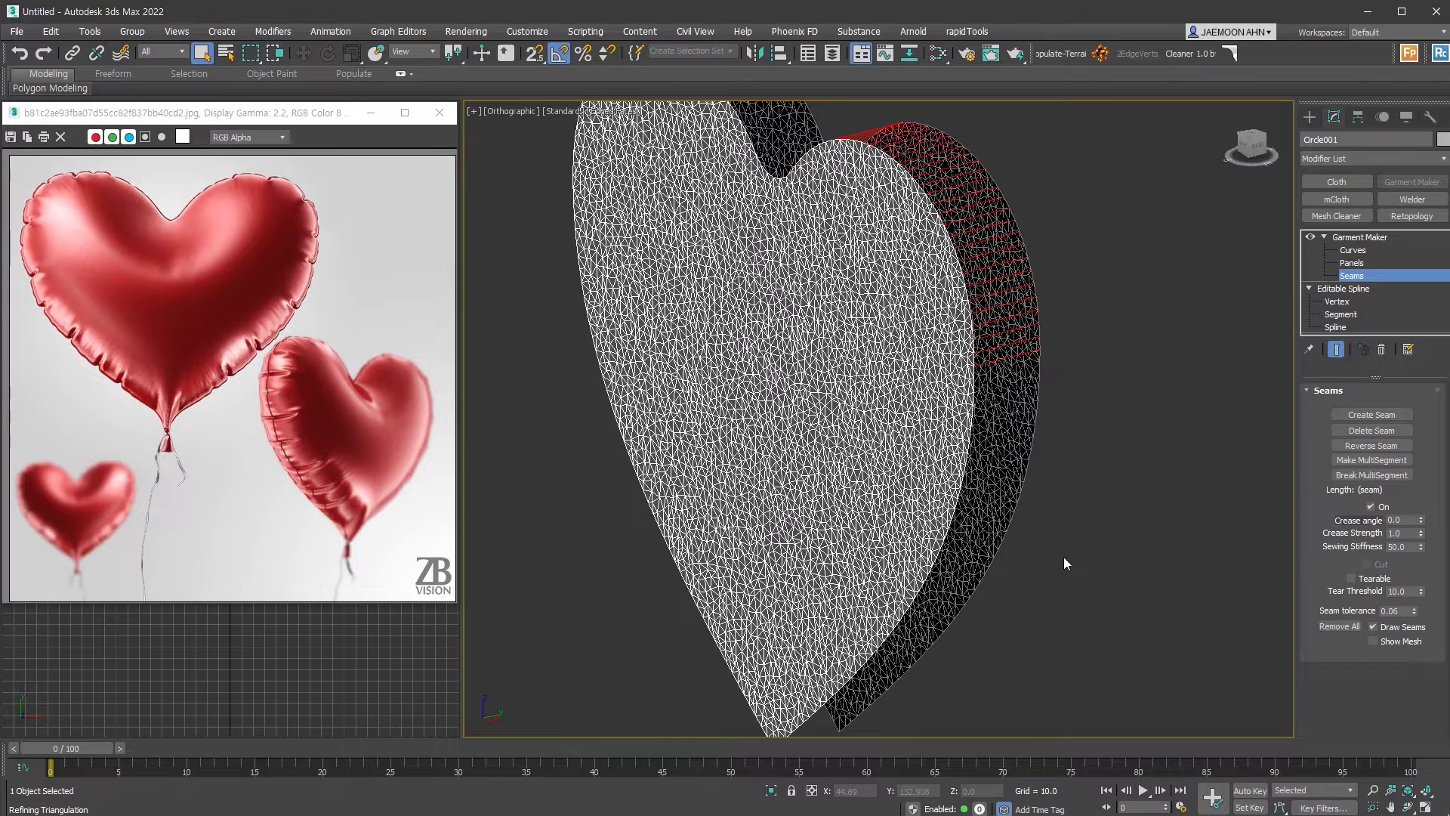
click(955, 490)
ctrl+click(1020, 490)
click(1372, 415)
Create a seam between the notch edges of the two heart panels and reverse its direction
alt+middle_drag(867, 279, 975, 295)
click(853, 273)
ctrl+click(867, 232)
click(1334, 415)
scroll(853, 264, up, 3)
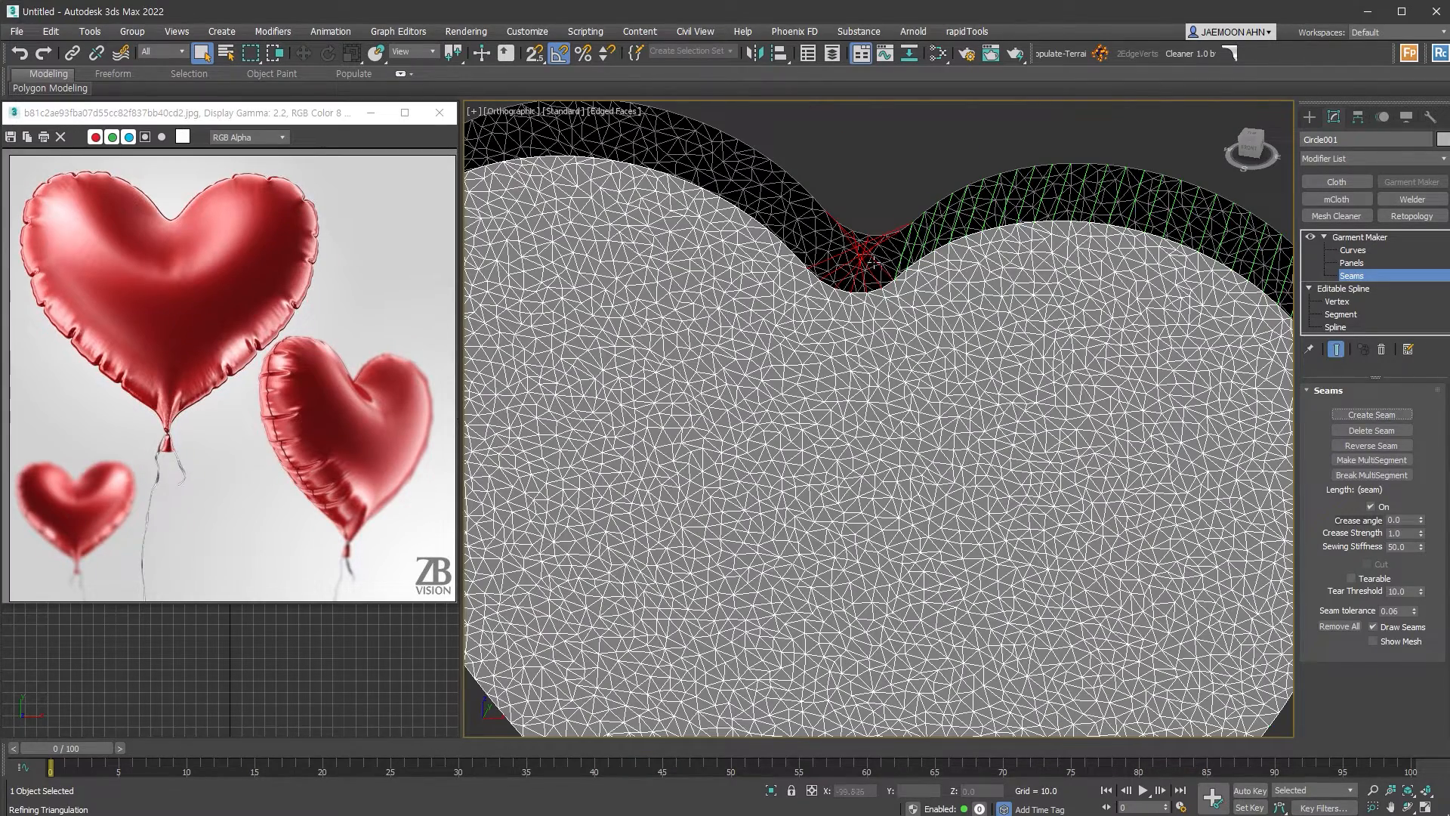
click(1403, 448)
middle_drag(778, 270, 956, 329)
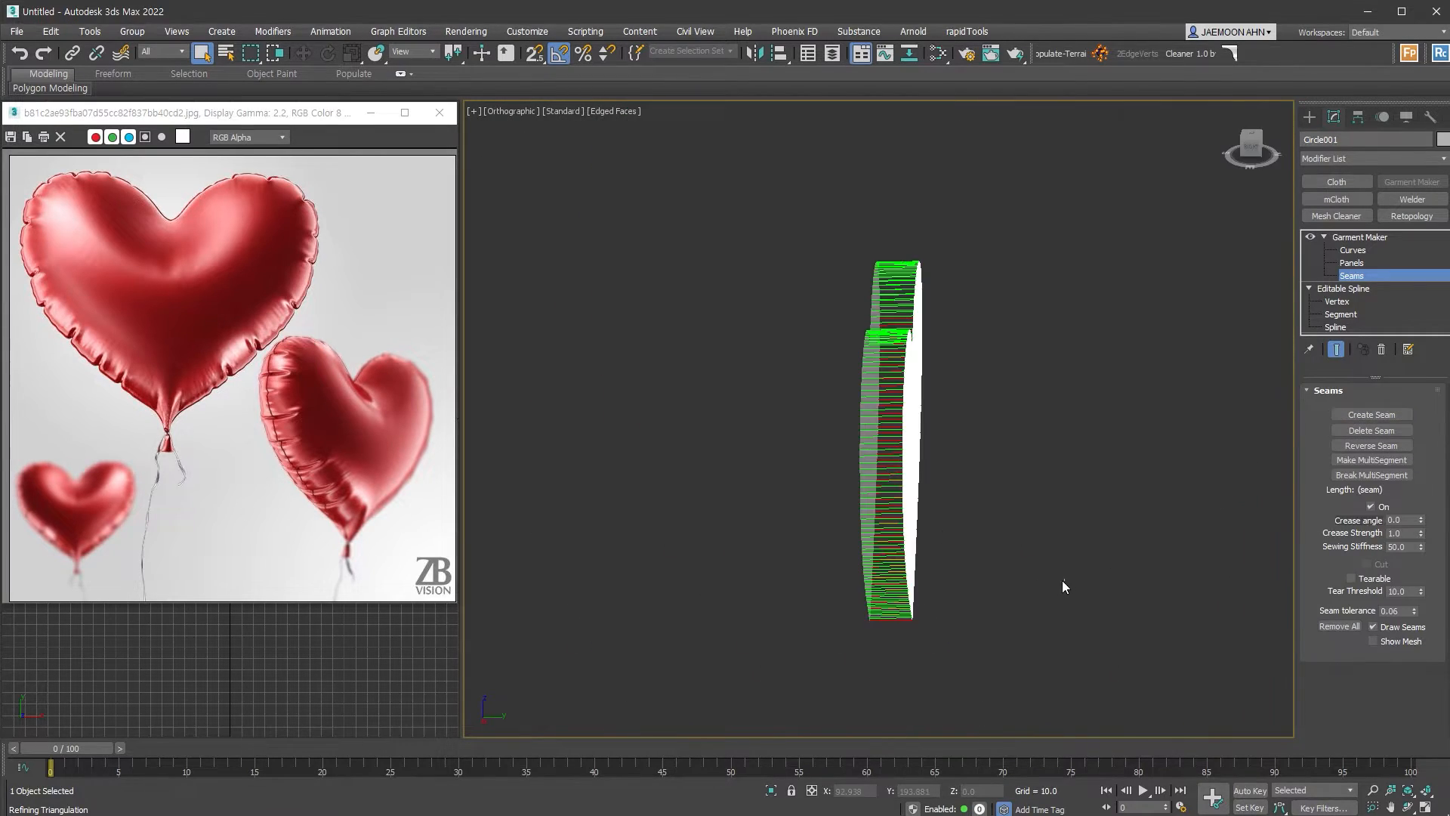
Leave seam editing and add a Cloth modifier above Garment Maker on the heart
alt+middle_drag(1062, 581, 1000, 545)
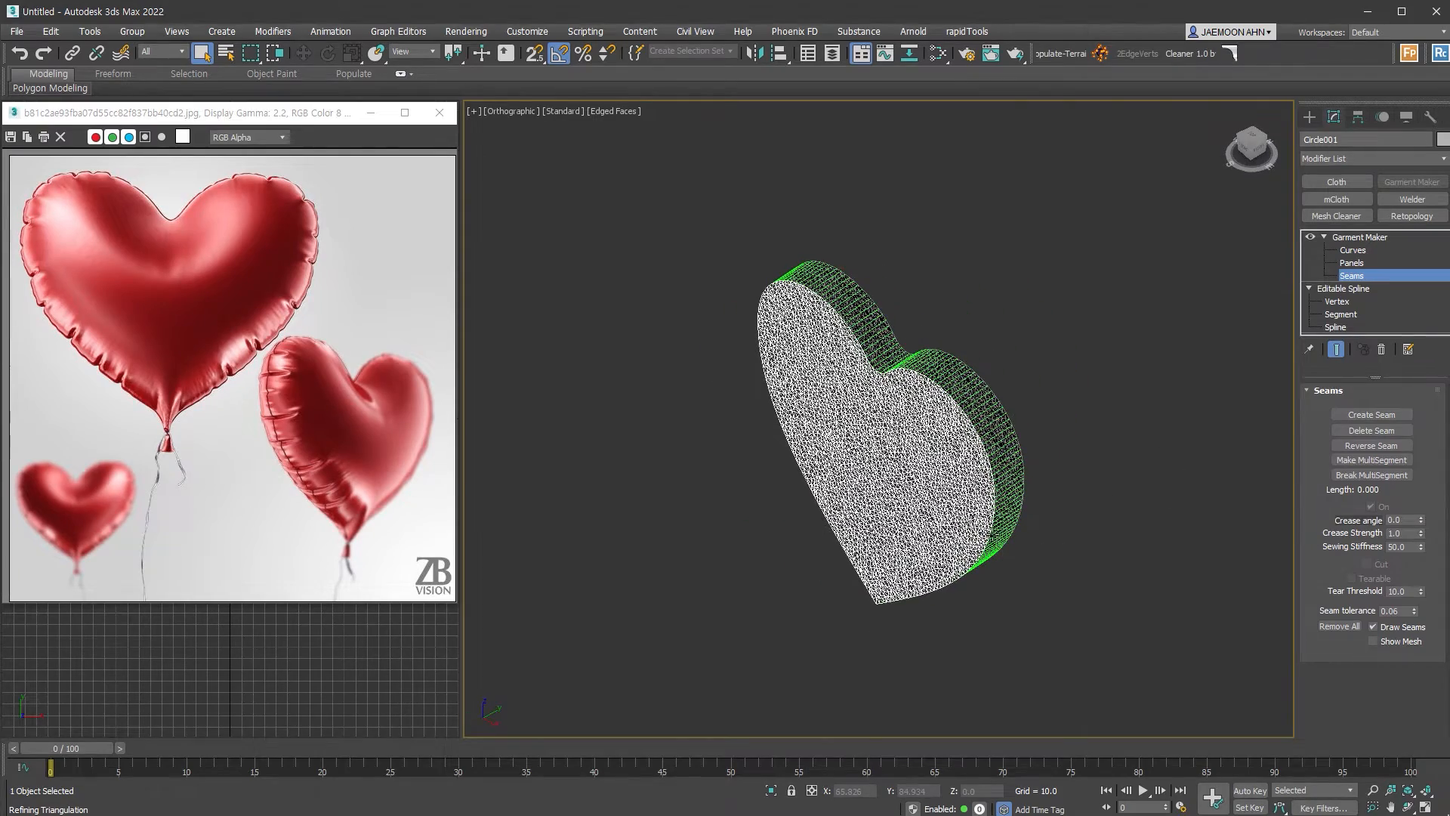
click(1368, 238)
click(1324, 237)
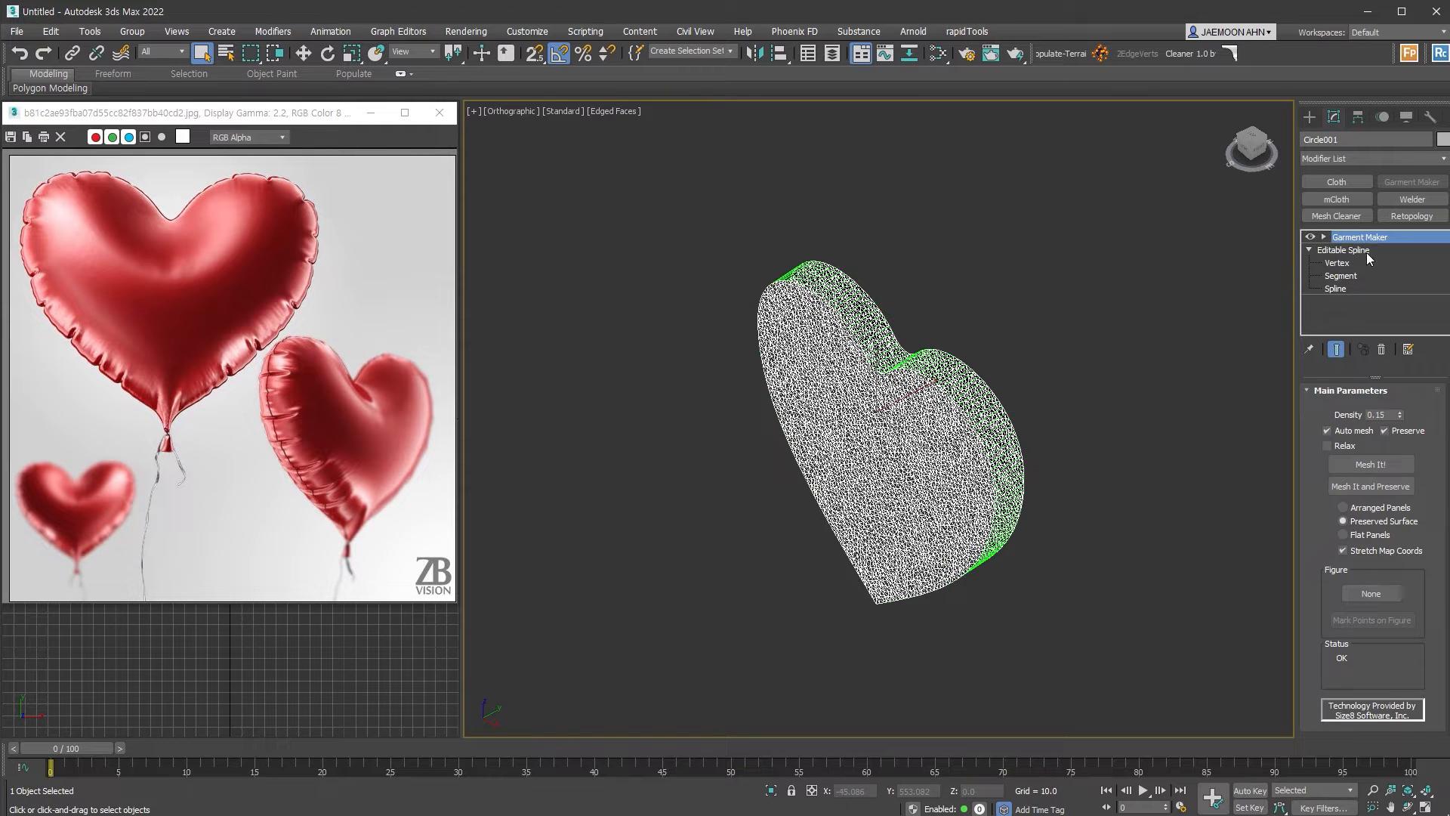
alt+middle_drag(1101, 524, 1124, 497)
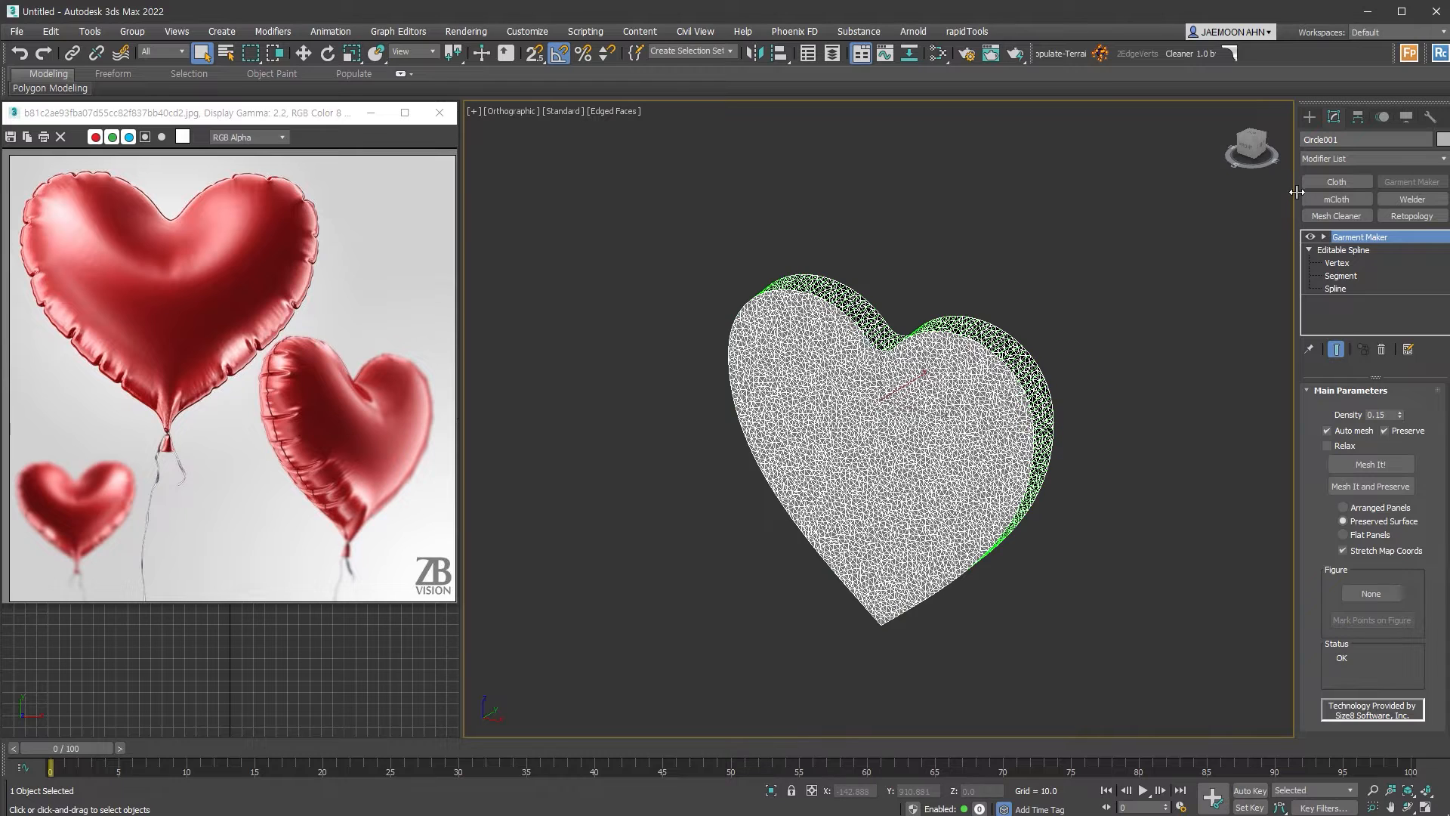
click(1353, 182)
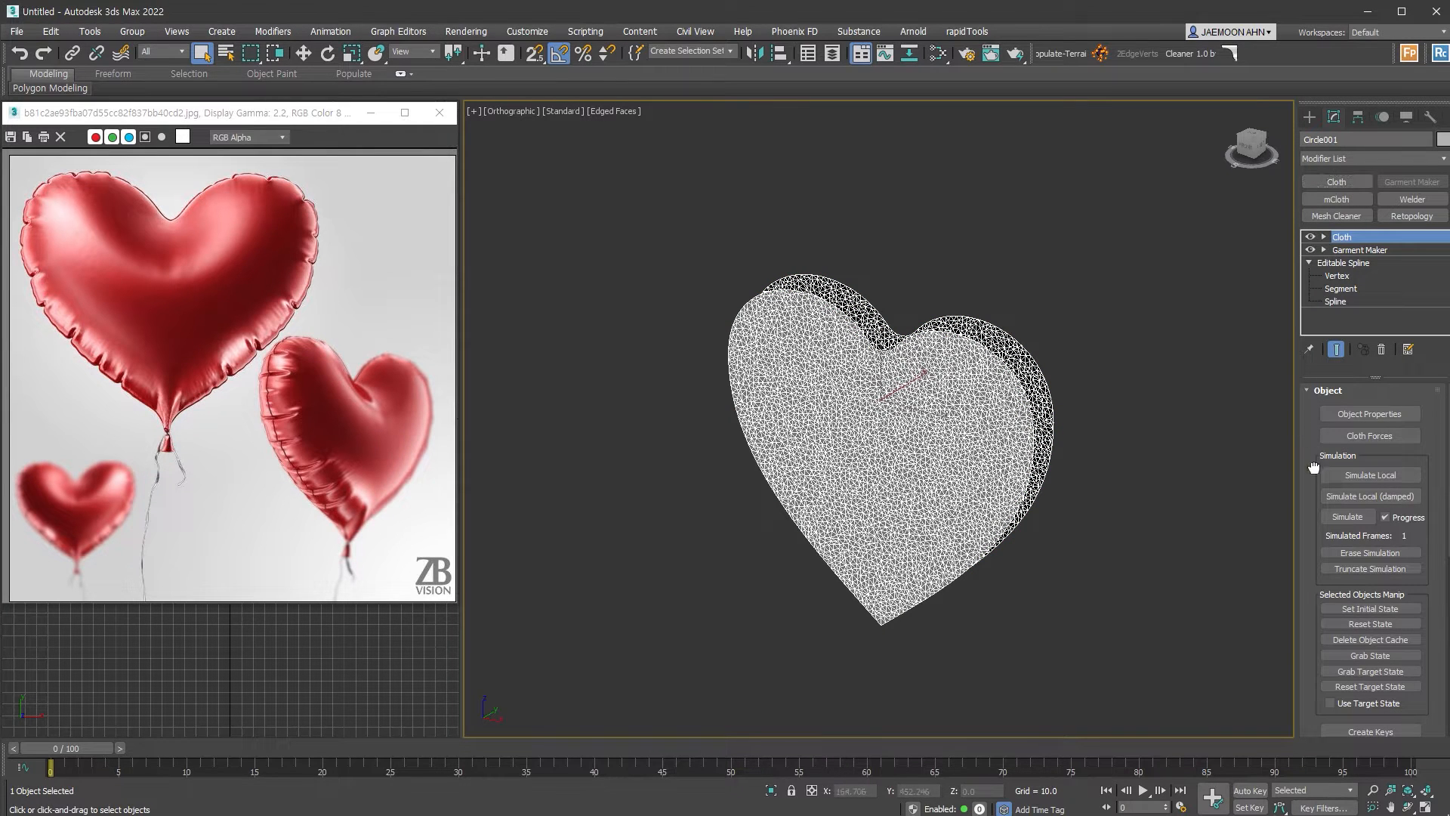
Define the heart as Cloth in the simulation's object properties with an internal pressure of 35
click(1398, 414)
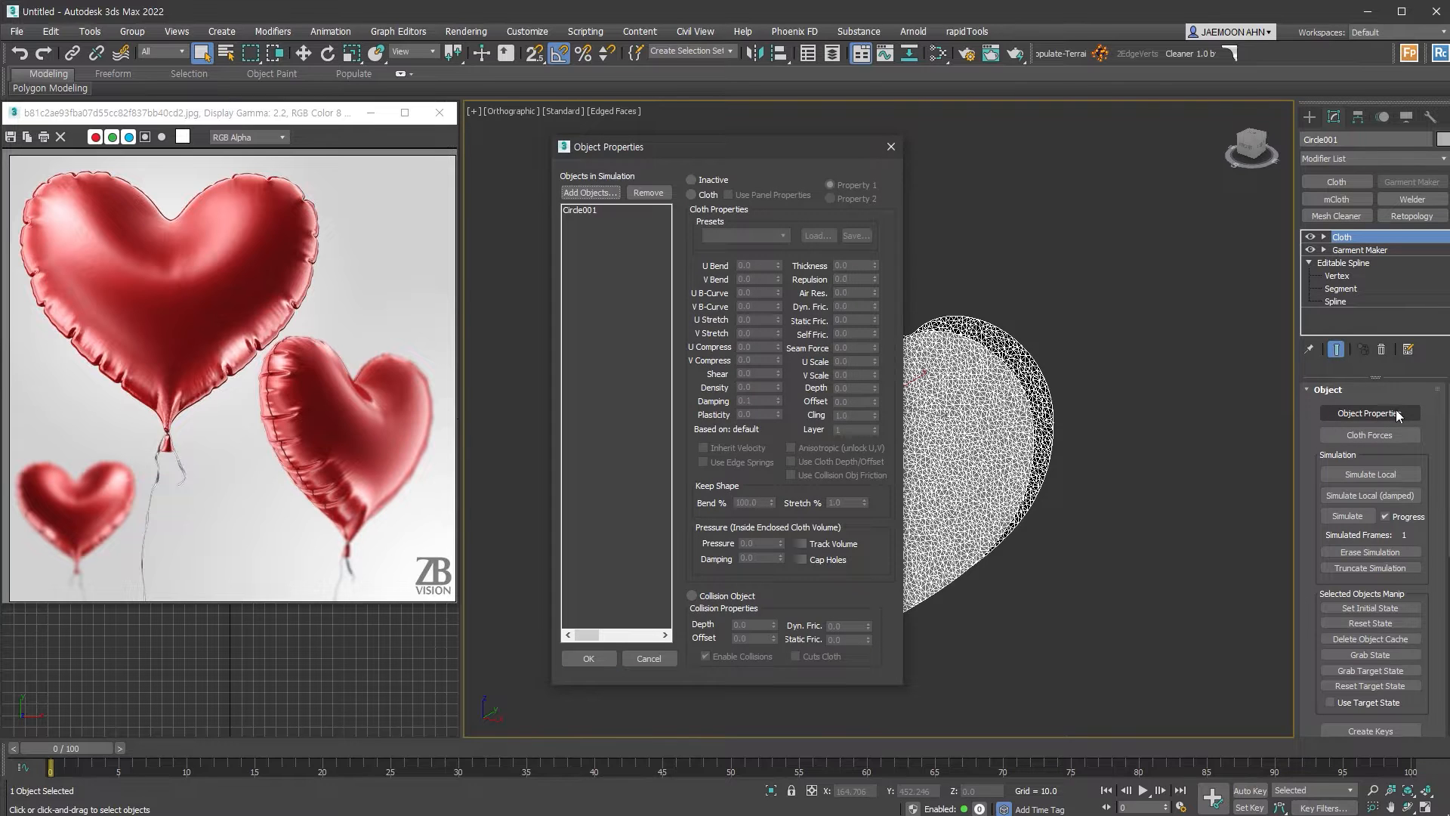
click(1166, 488)
click(587, 210)
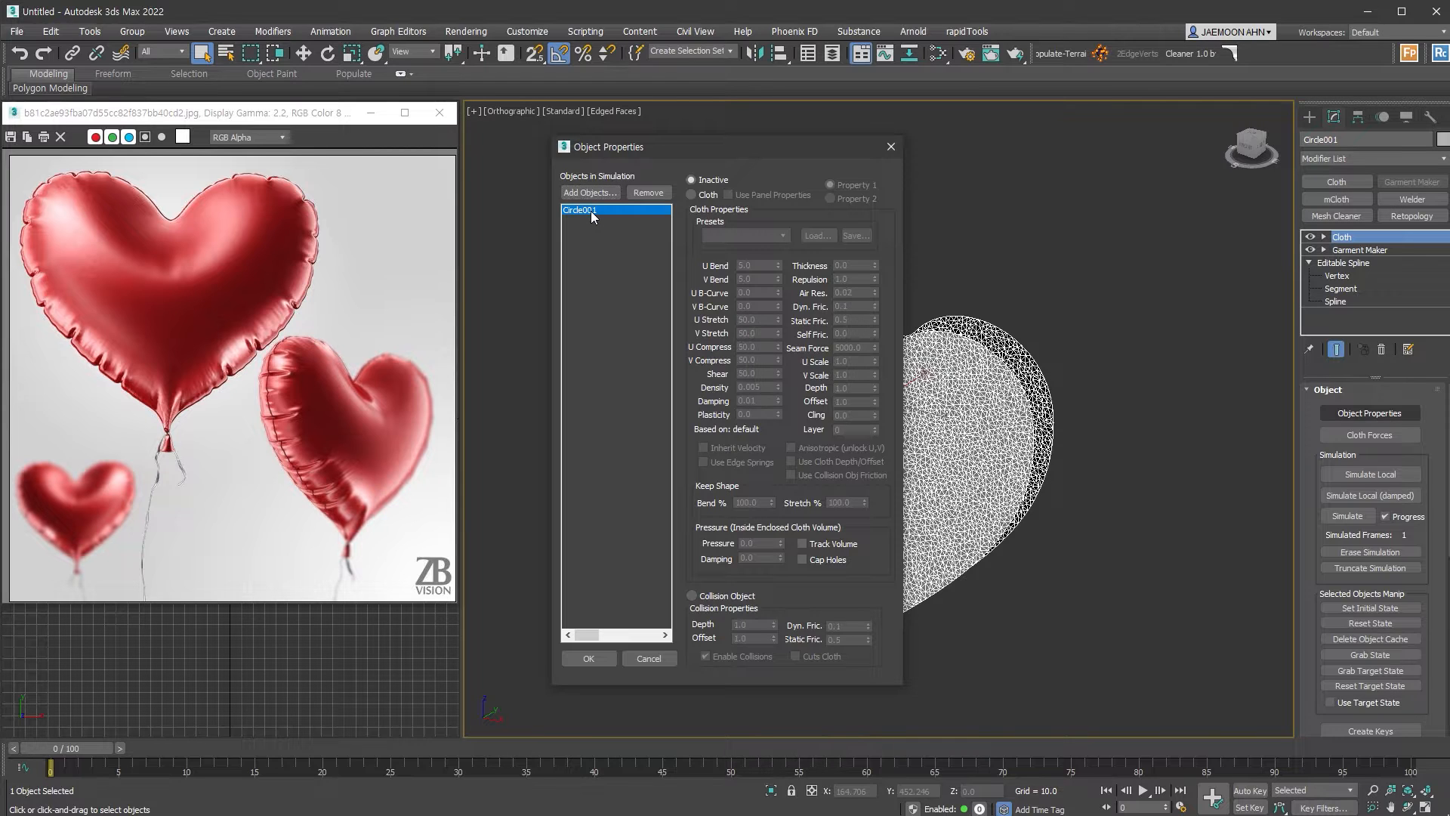
click(707, 194)
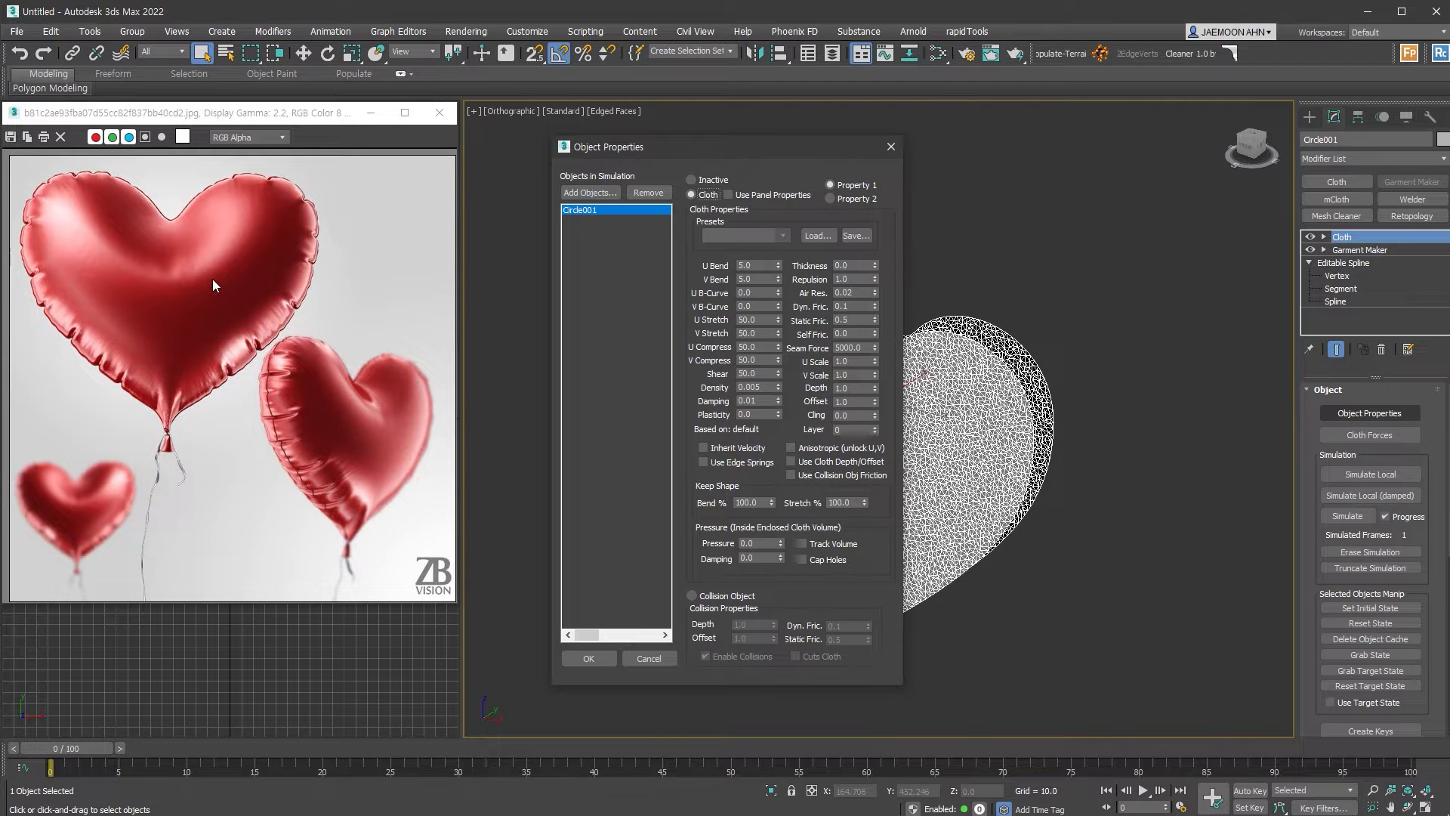
click(731, 541)
text(35)
key(Return)
click(589, 658)
Turn off gravity in the Cloth simulation parameters
mouse_move(1084, 514)
alt+middle_down()
mouse_move(1101, 541)
mouse_move(1090, 530)
alt+middle_up()
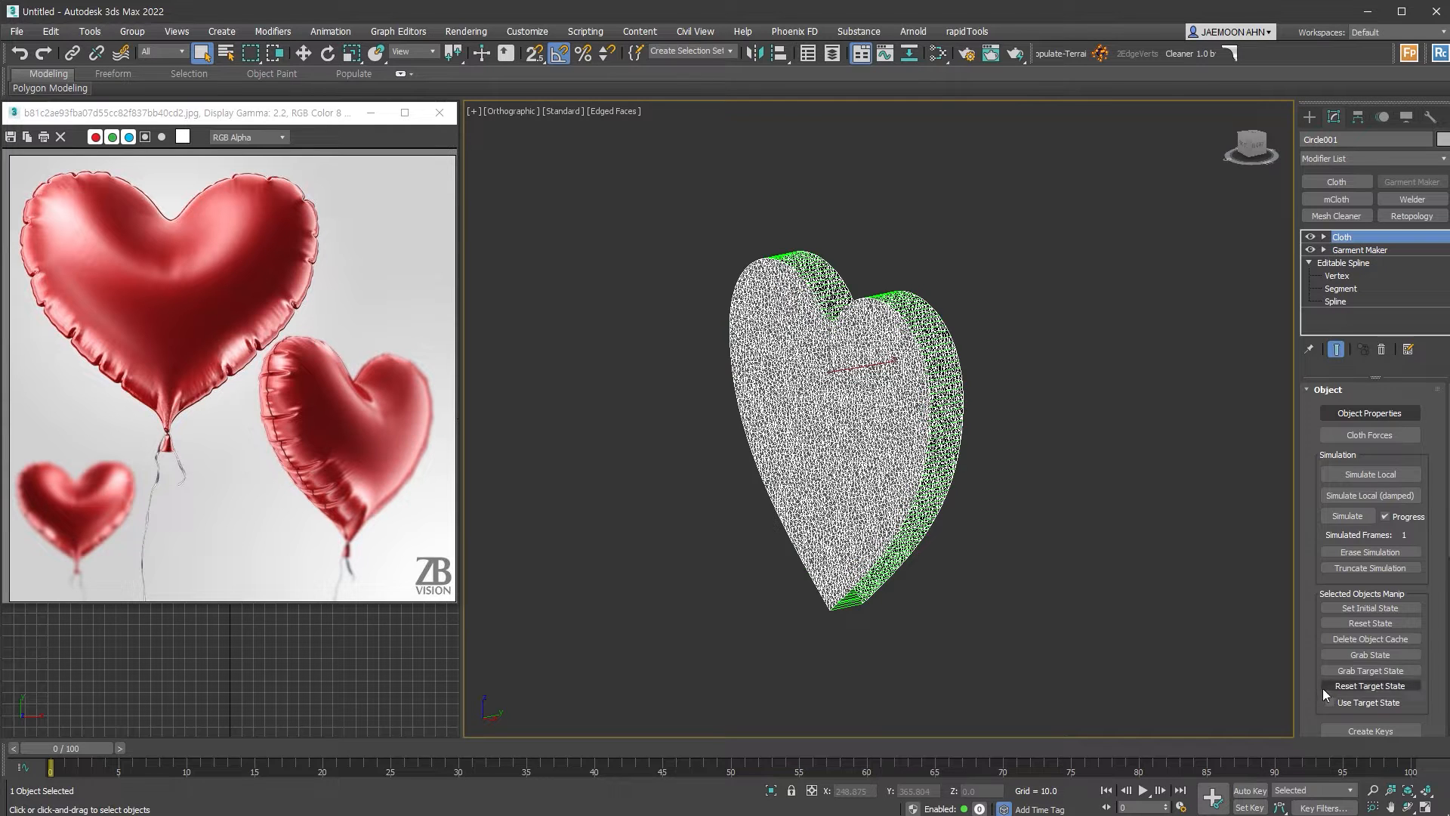
drag(1438, 716, 1437, 266)
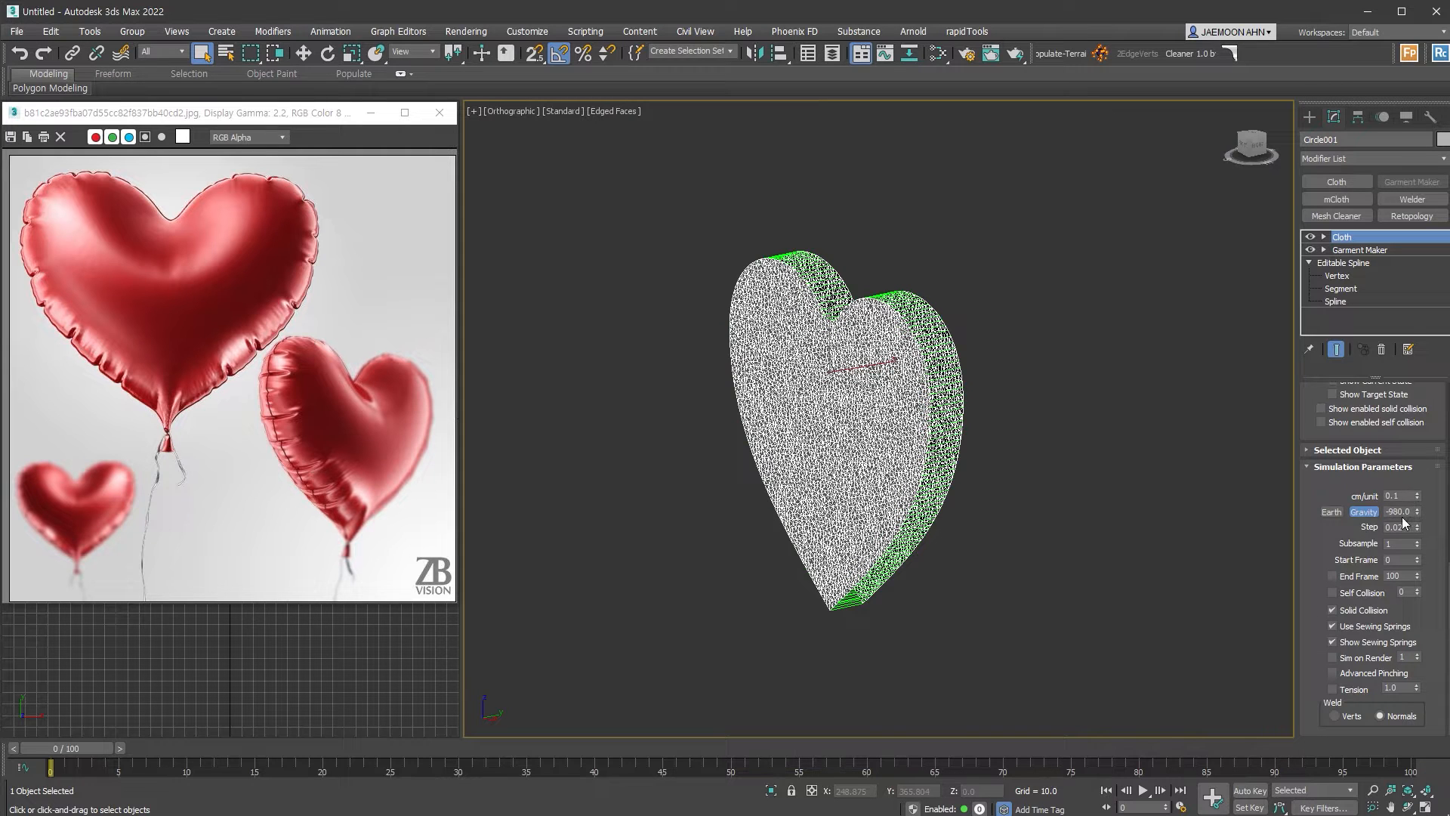
click(1365, 513)
Run the cloth simulation and inspect the inflated heart at frame 66 with edged faces hidden
scroll(1302, 415, up, 5)
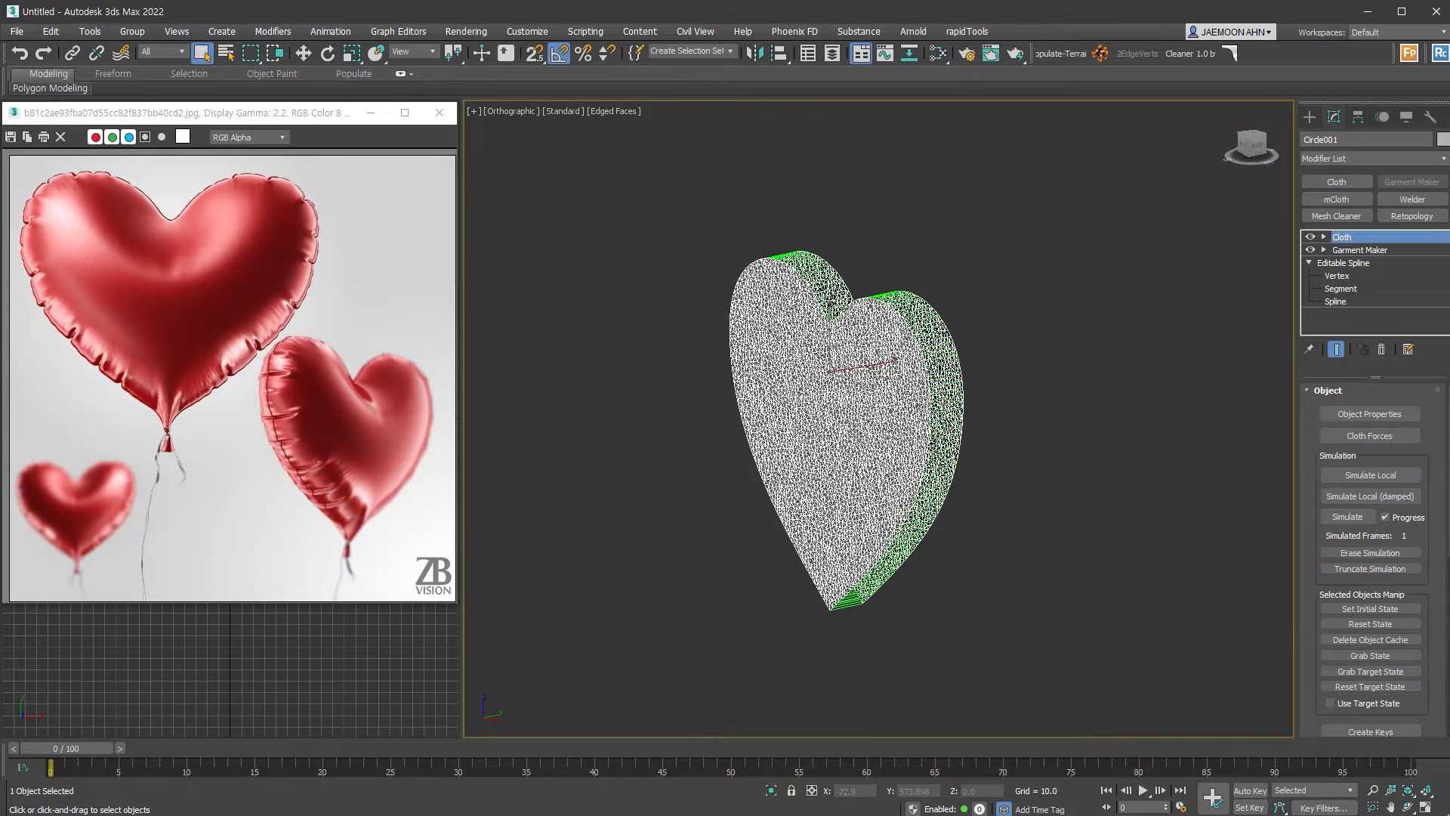
click(1365, 520)
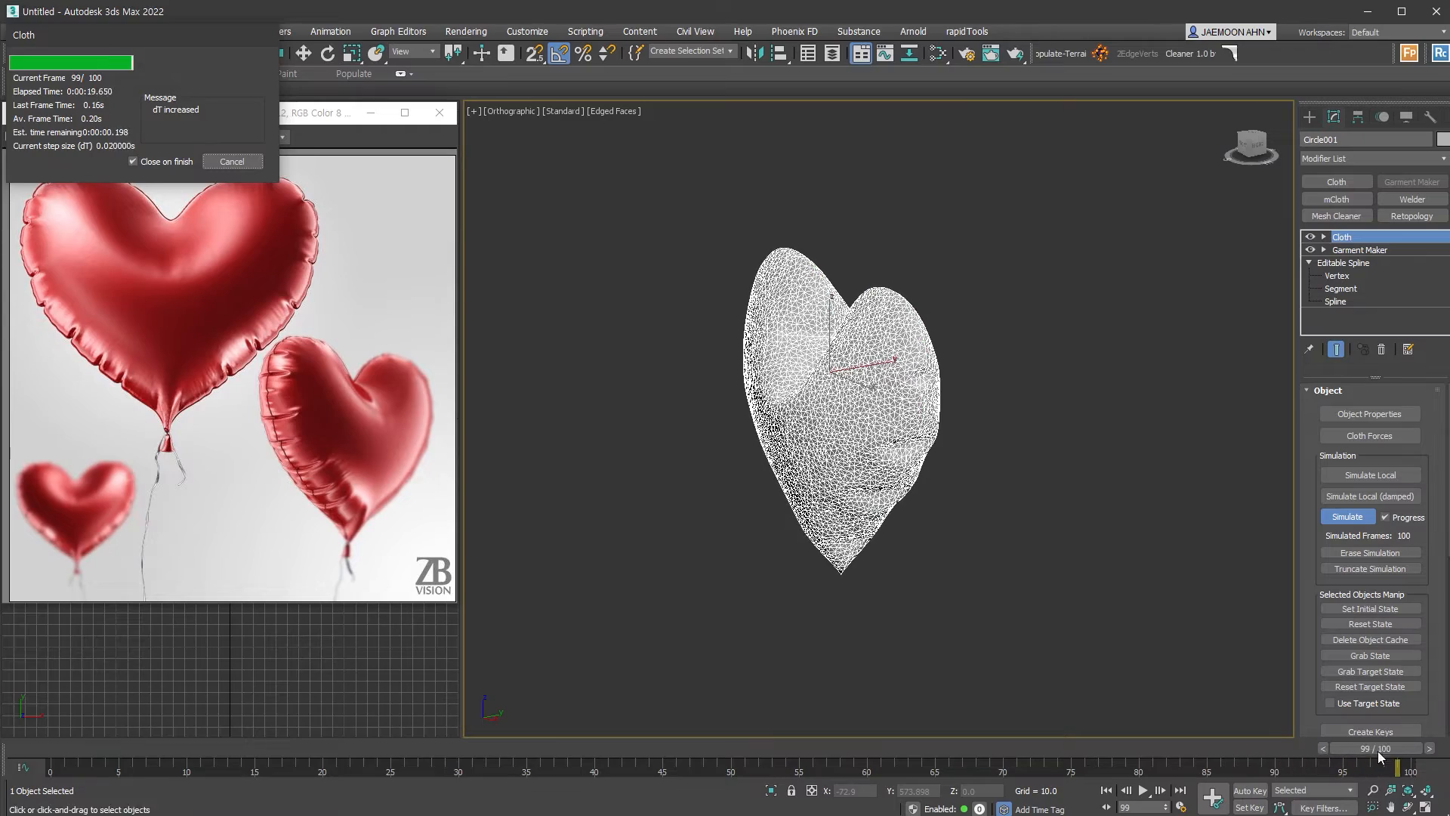
drag(895, 749, 949, 748)
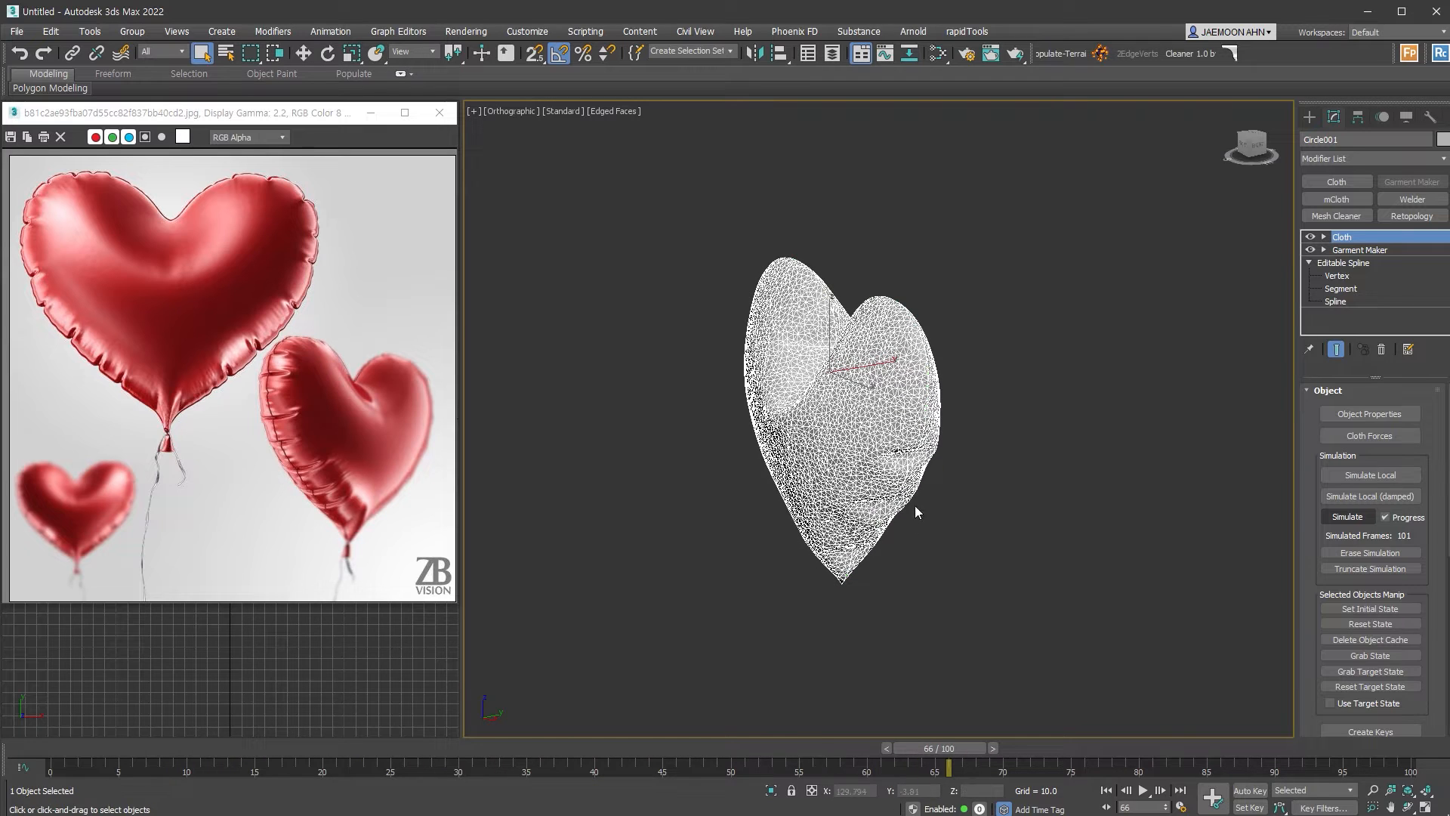
key(F4)
alt+middle_drag(894, 533, 959, 546)
scroll(854, 444, up, 4)
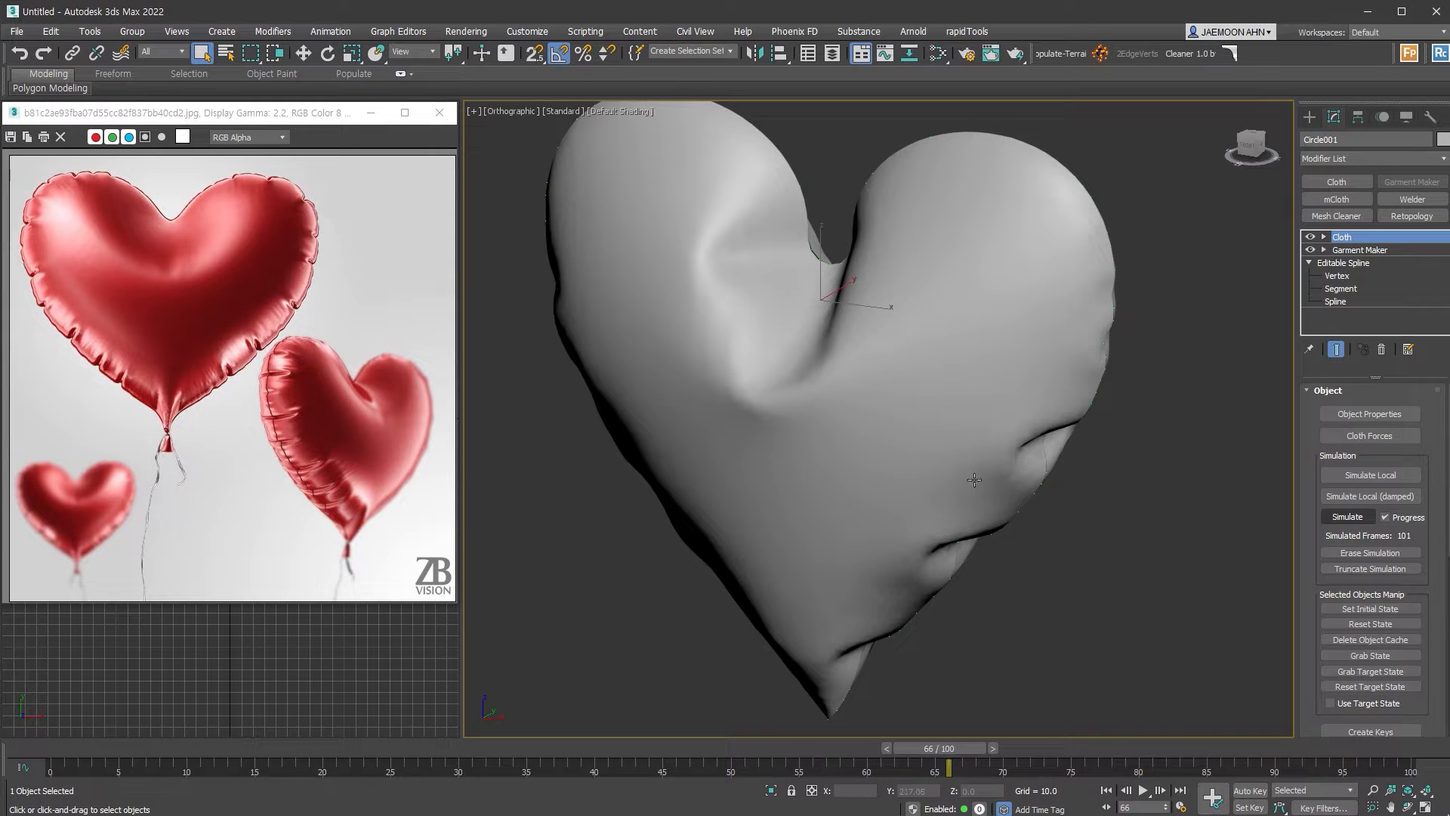
scroll(1027, 517, down, 3)
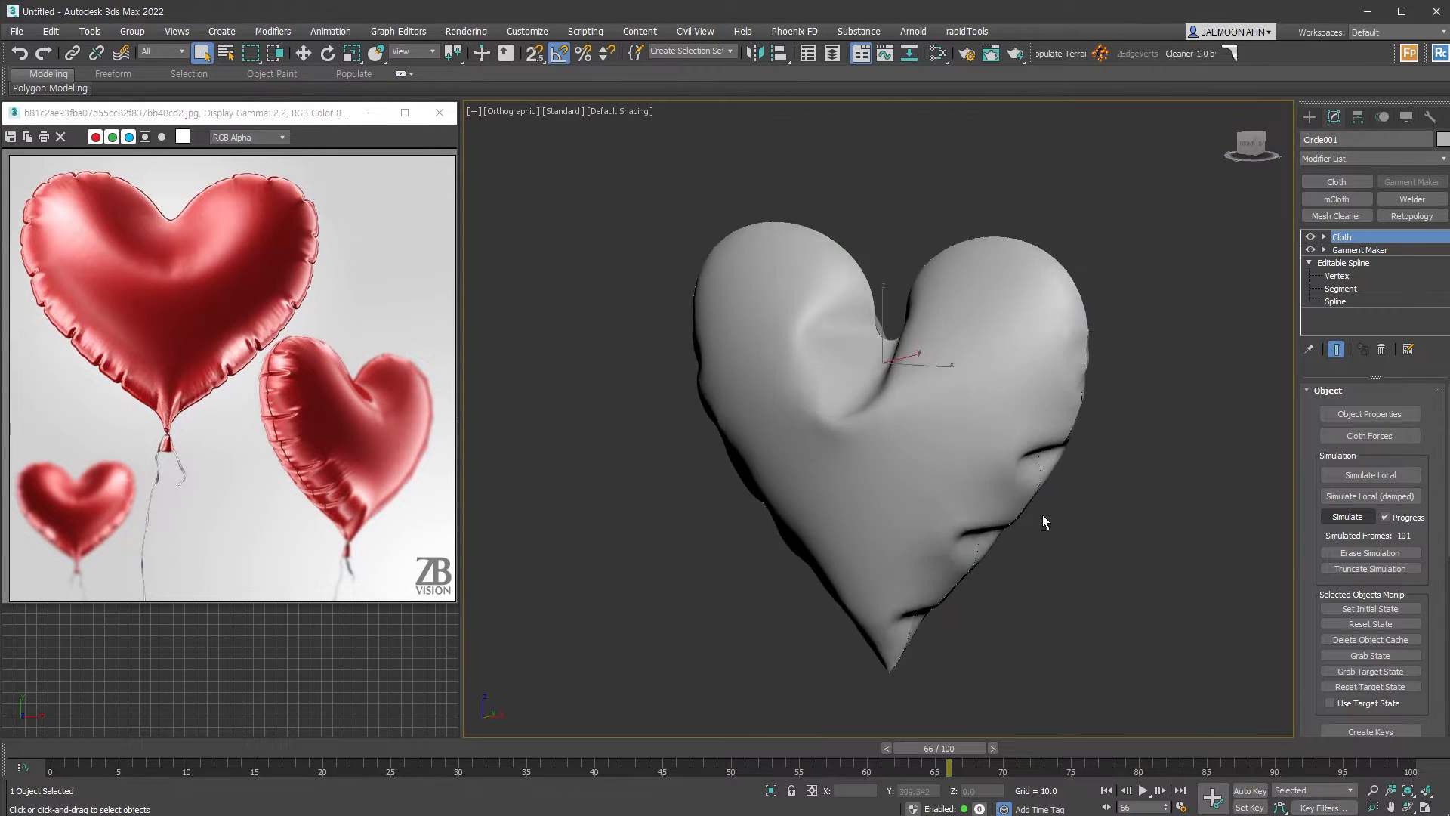
Erase the cloth simulation and turn off Use Sewing Springs
click(1403, 551)
alt+middle_drag(1074, 363, 1054, 387)
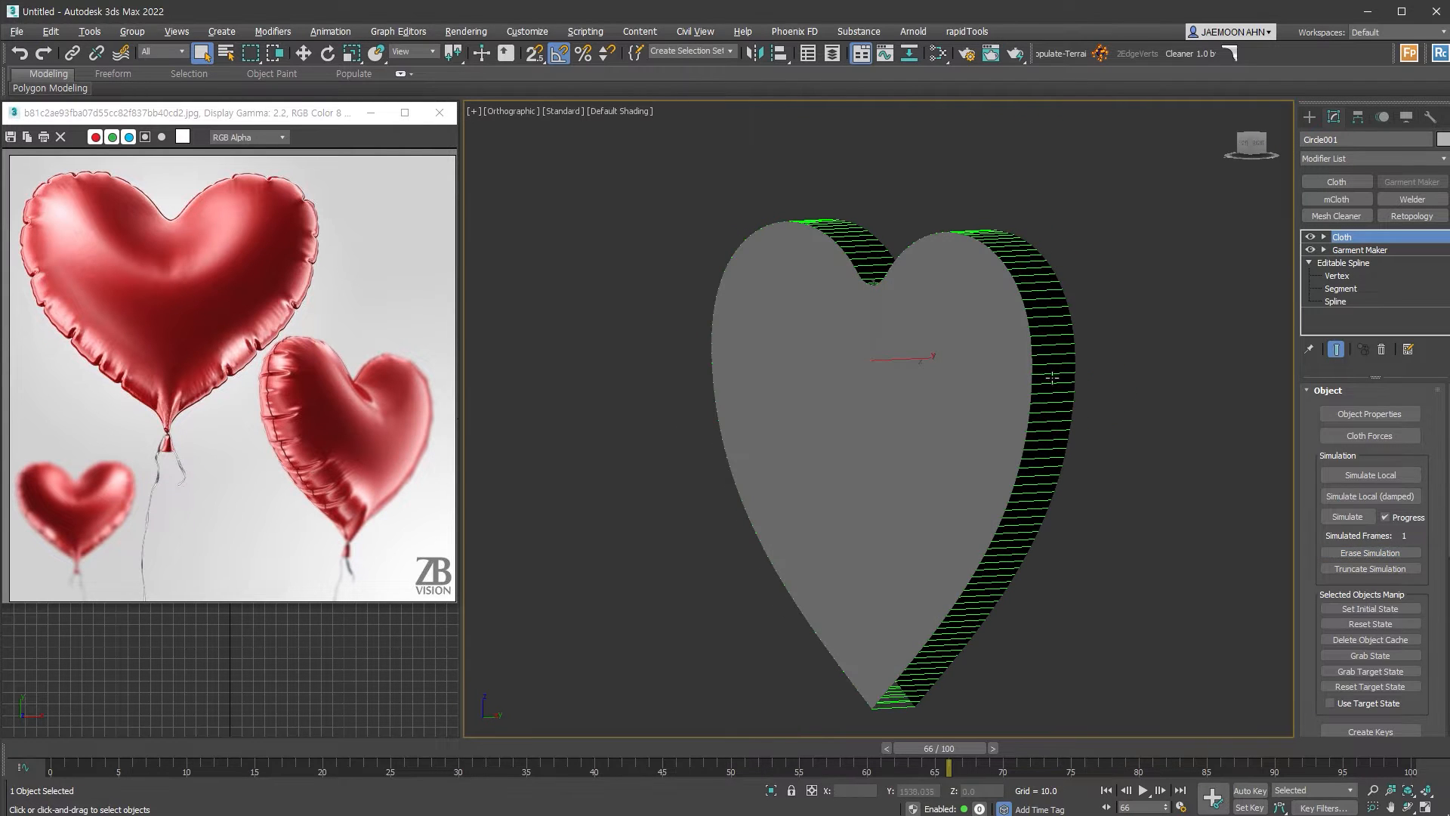
scroll(1361, 674, down, 5)
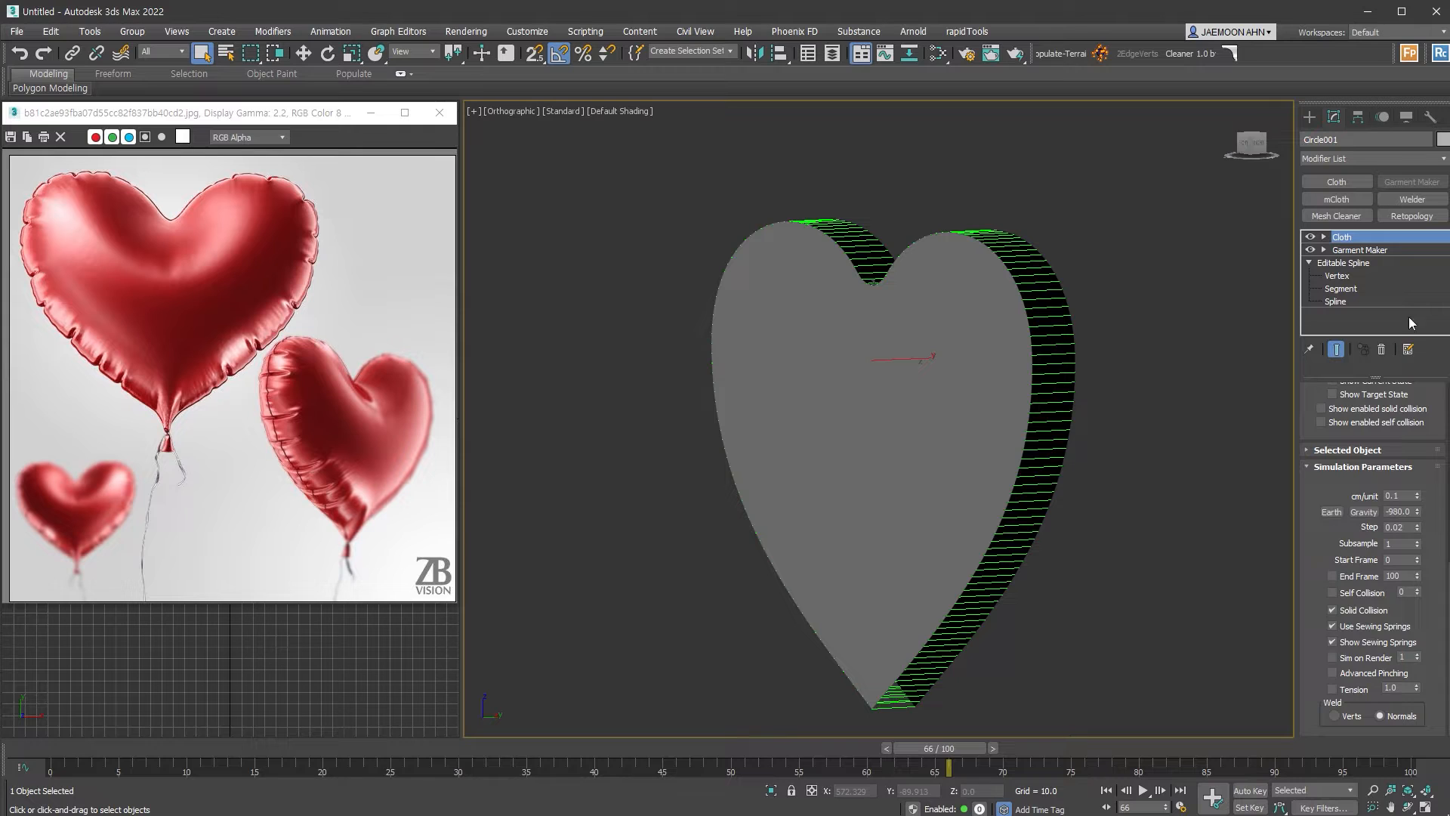
click(1405, 632)
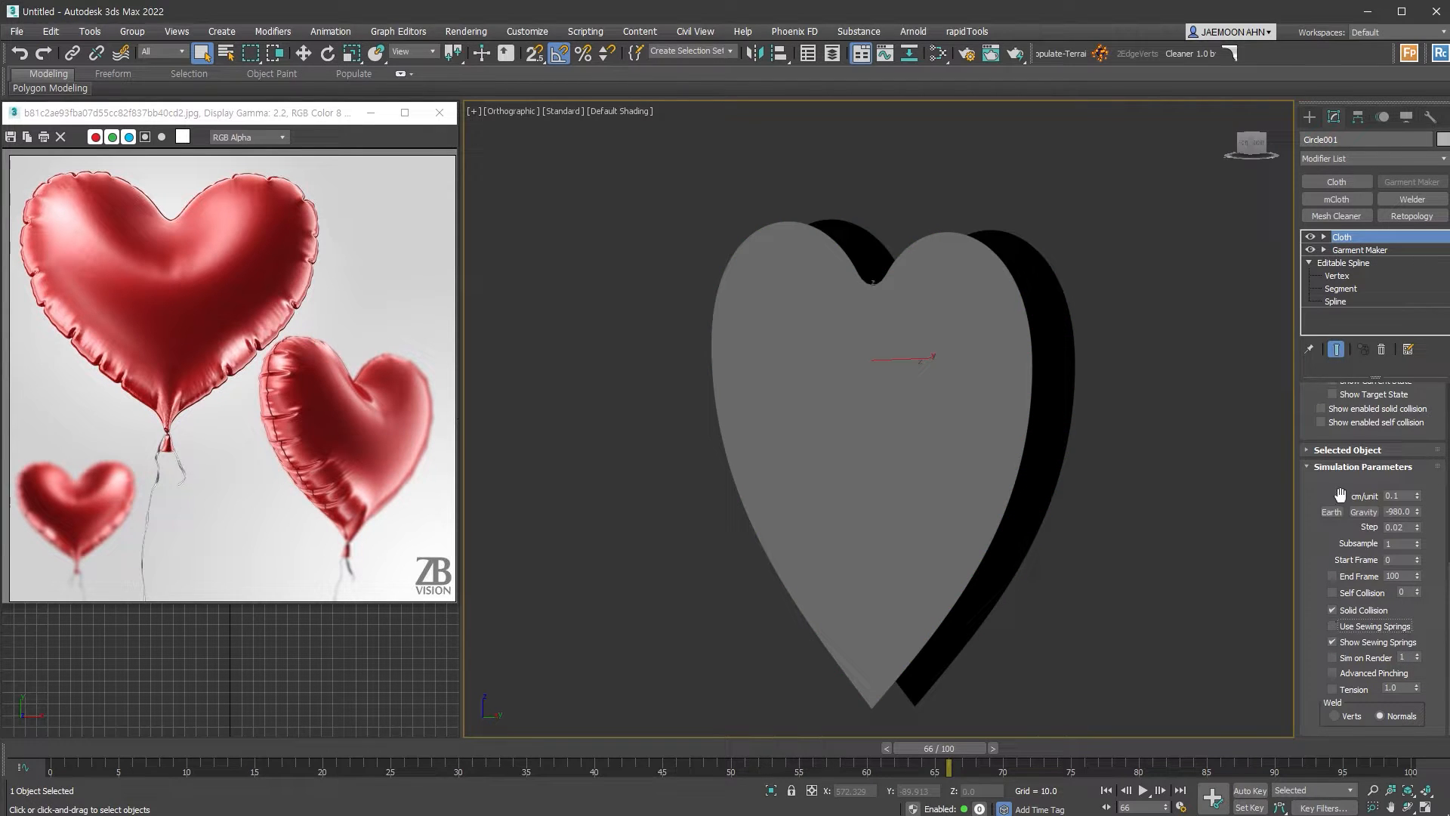
Set the heart's U Bend to 0.2 in its cloth properties
scroll(1385, 597, up, 5)
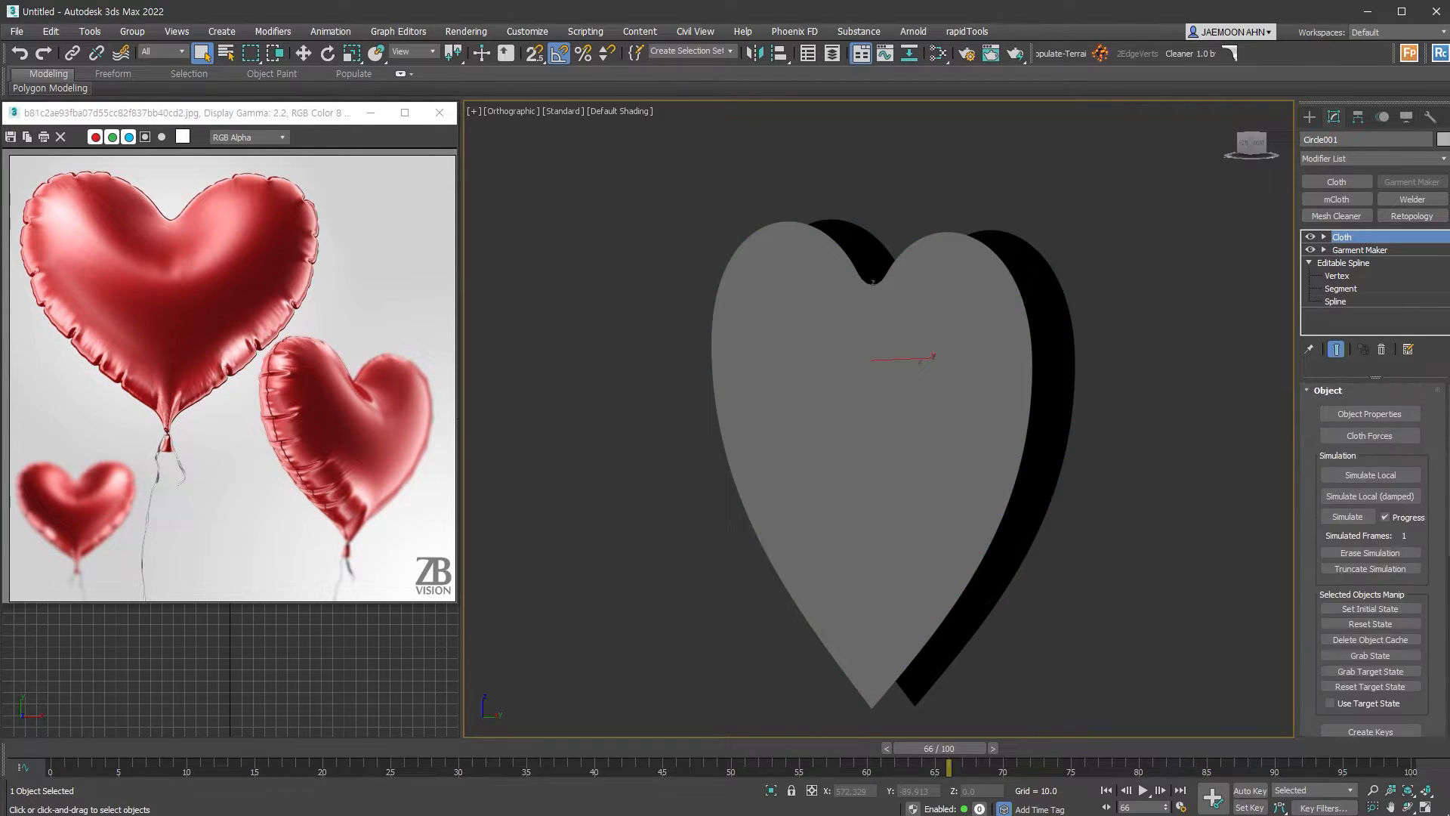
click(1380, 415)
click(590, 210)
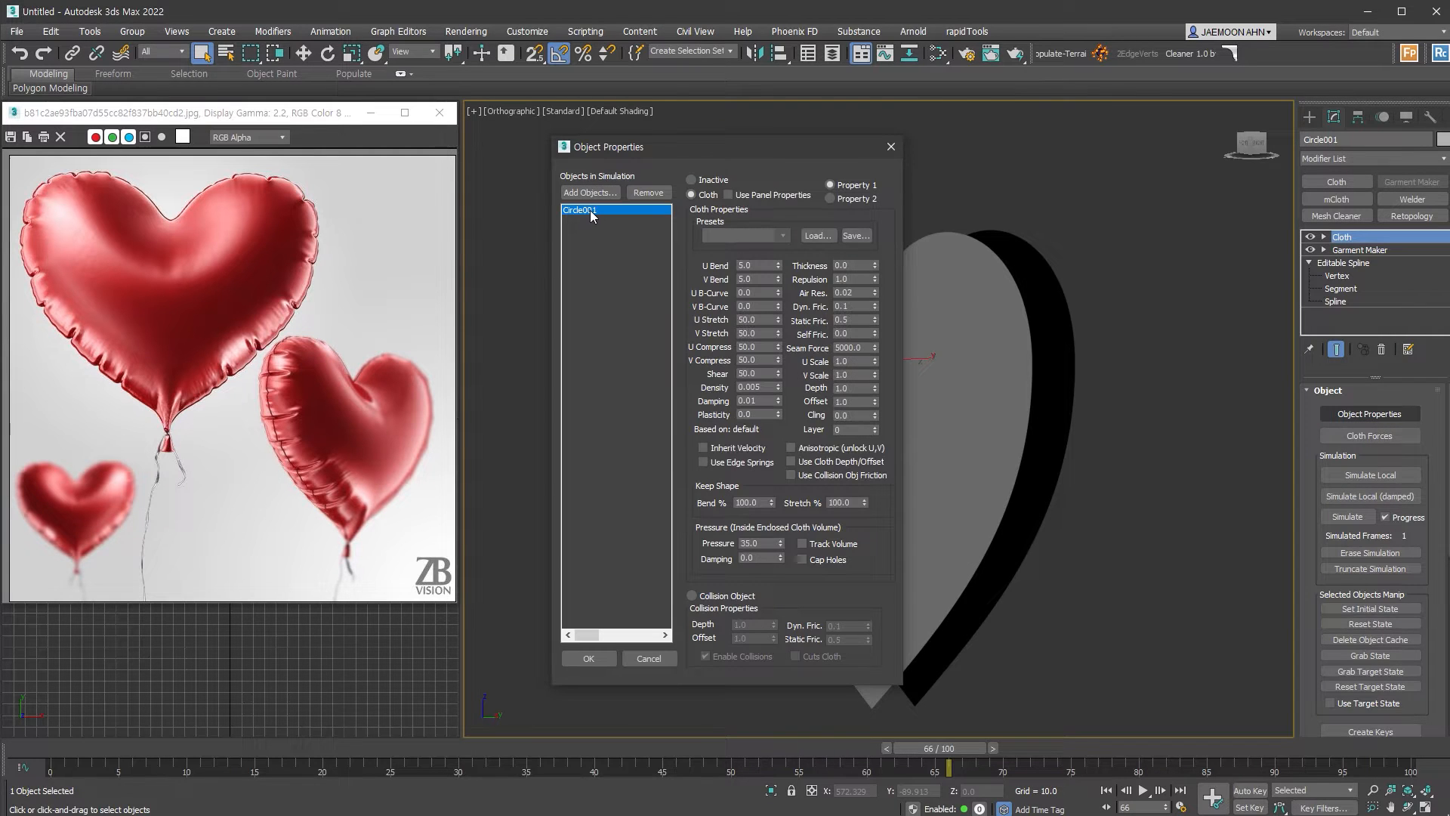
click(706, 194)
double_click(770, 266)
text(0.2)
key(Tab)
click(605, 659)
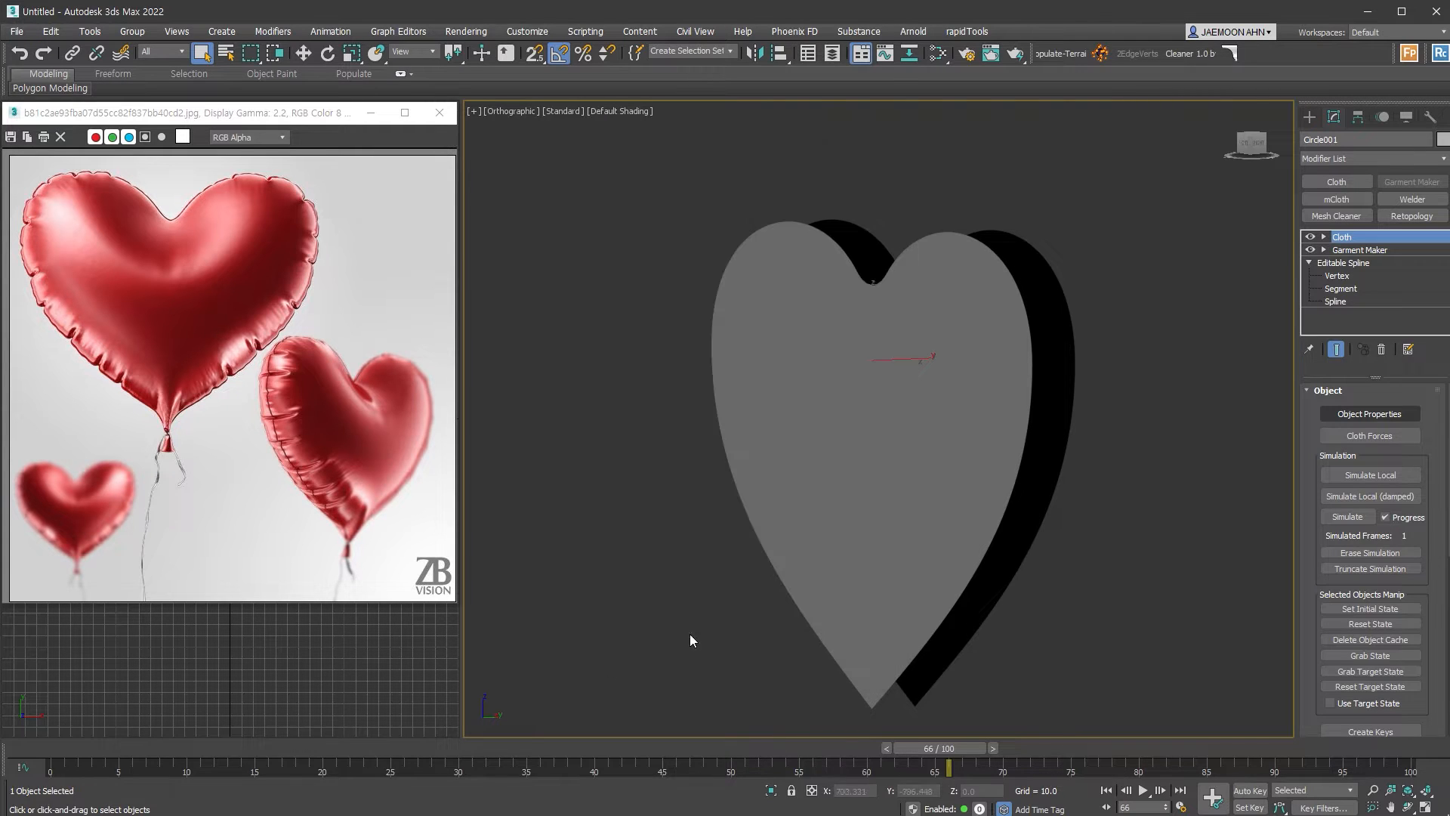
Simulate the cloth again, stop it at about frame 30, and go to frame 25
click(1353, 517)
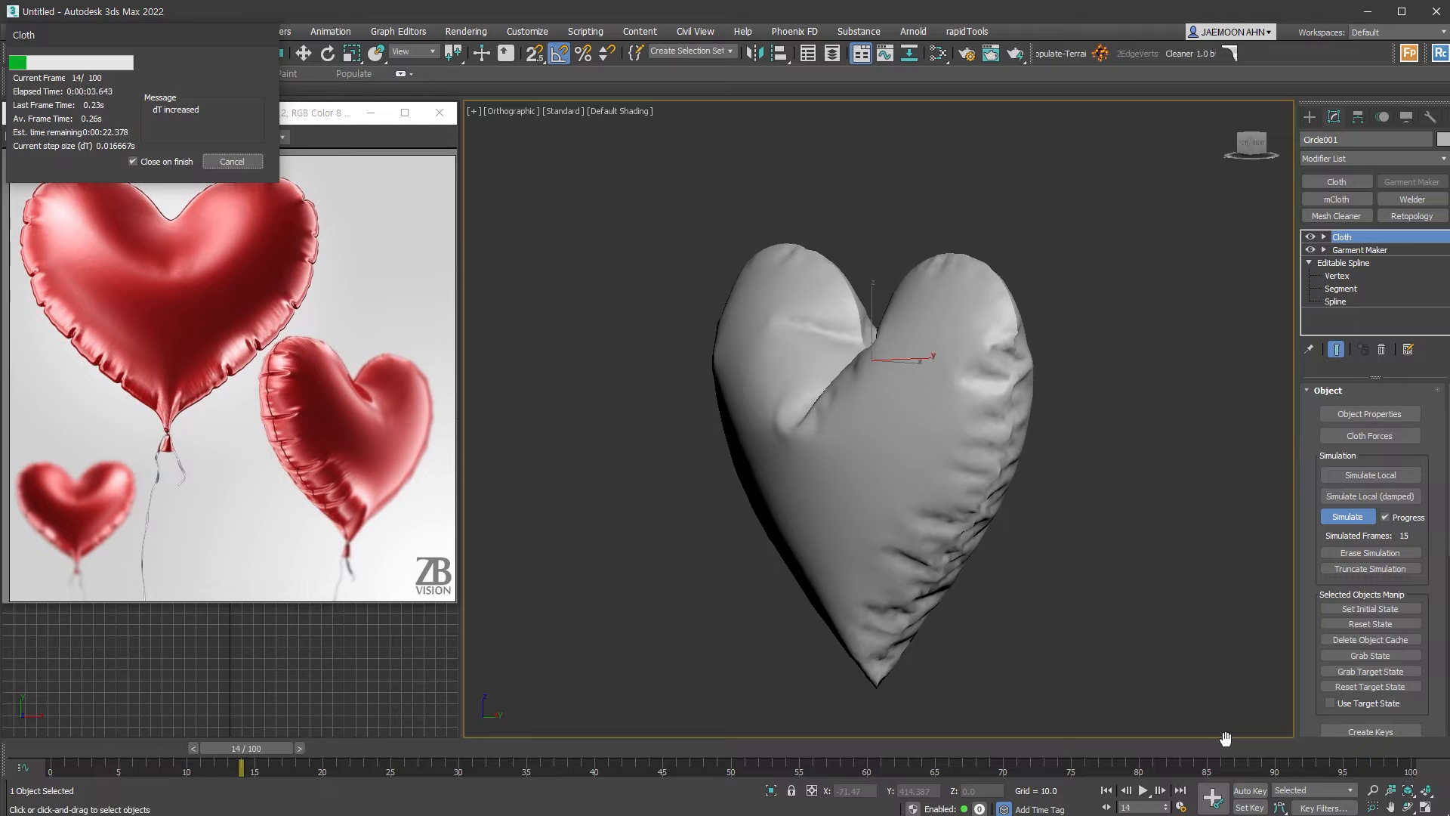
click(232, 161)
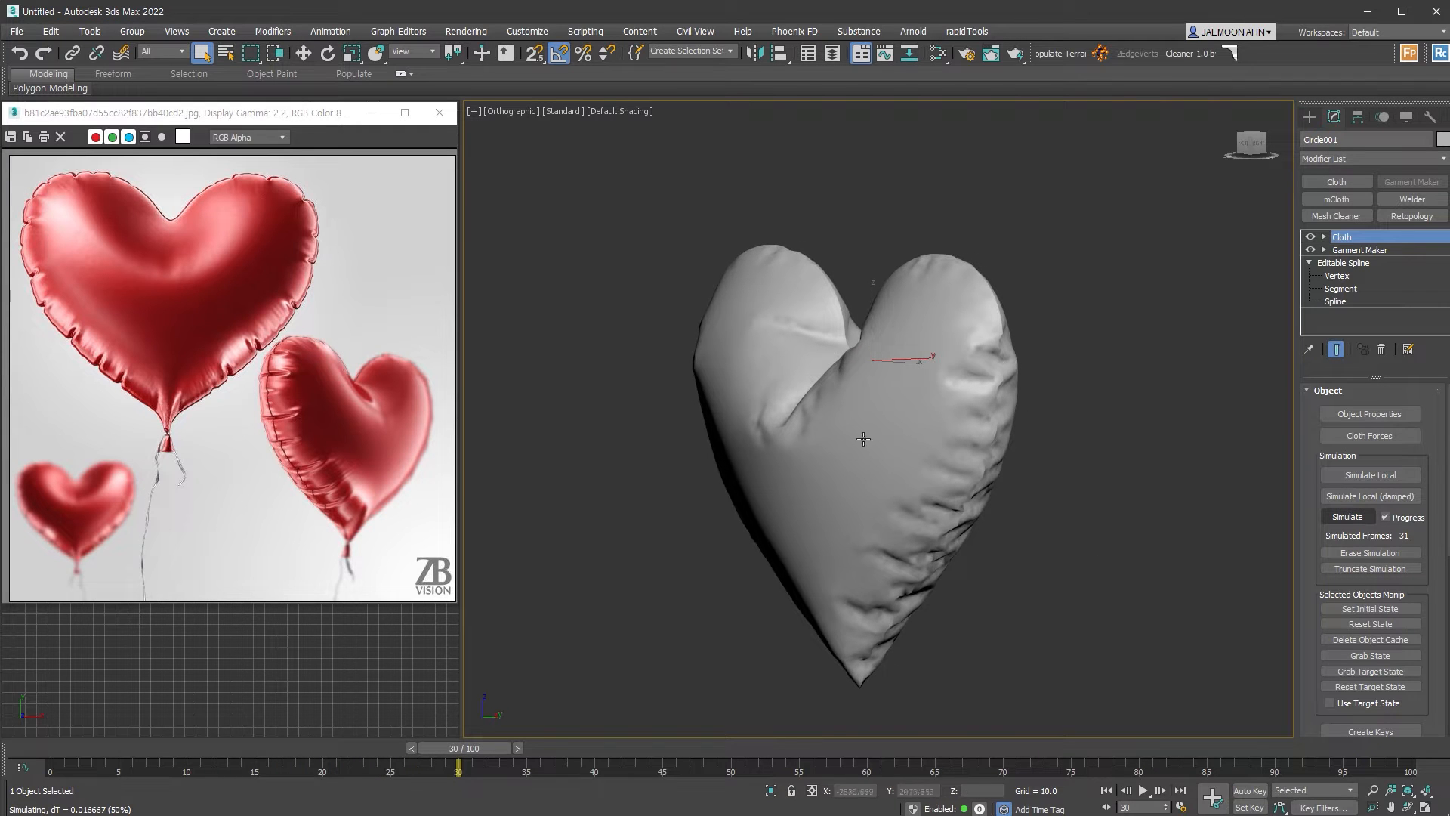
drag(487, 747, 419, 764)
Show edged faces and examine the wrinkles and mesh along the inflated heart's side seam
alt+middle_drag(936, 572, 763, 378)
scroll(969, 457, up, 5)
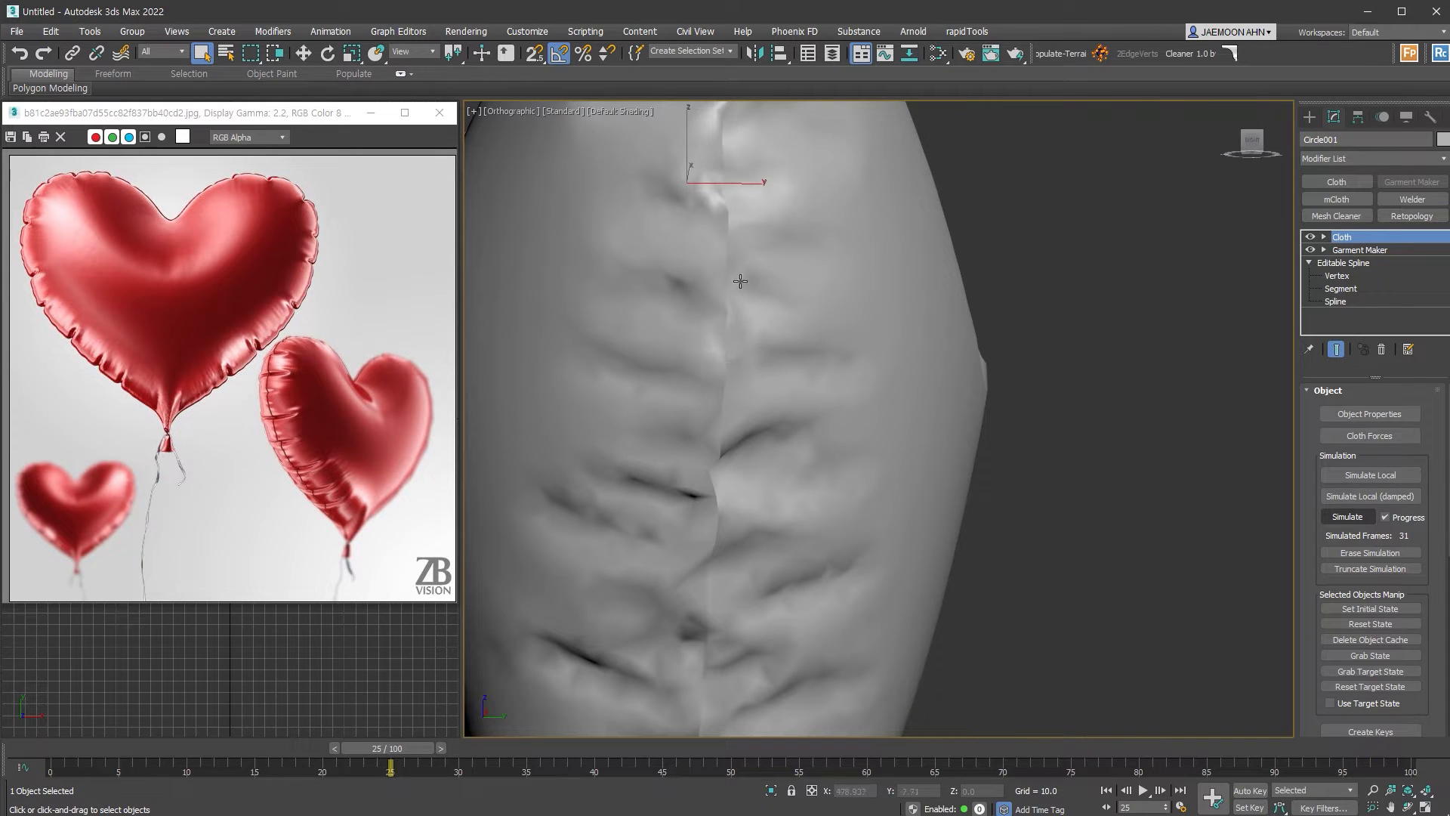
key(F4)
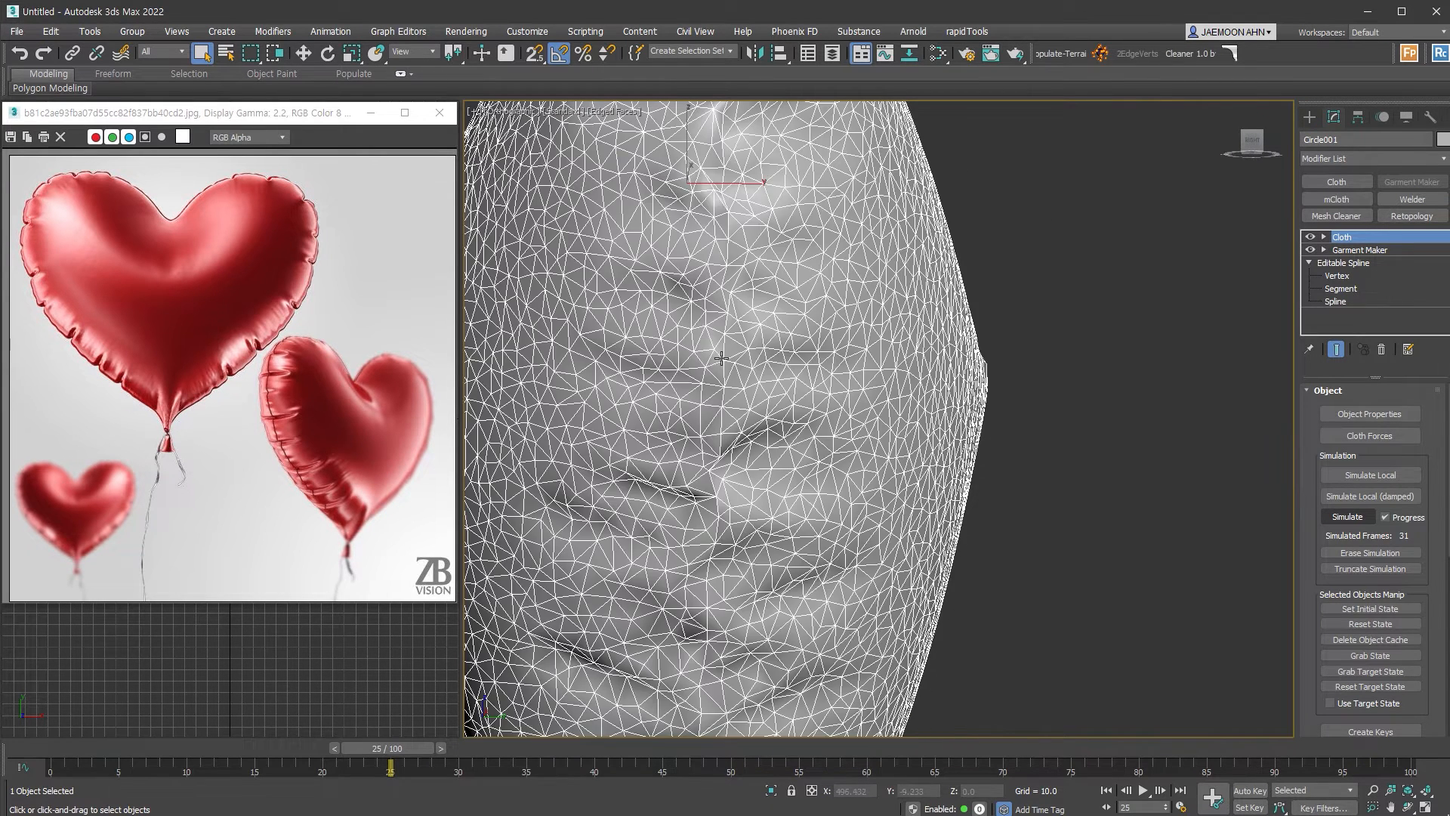
scroll(725, 355, up, 5)
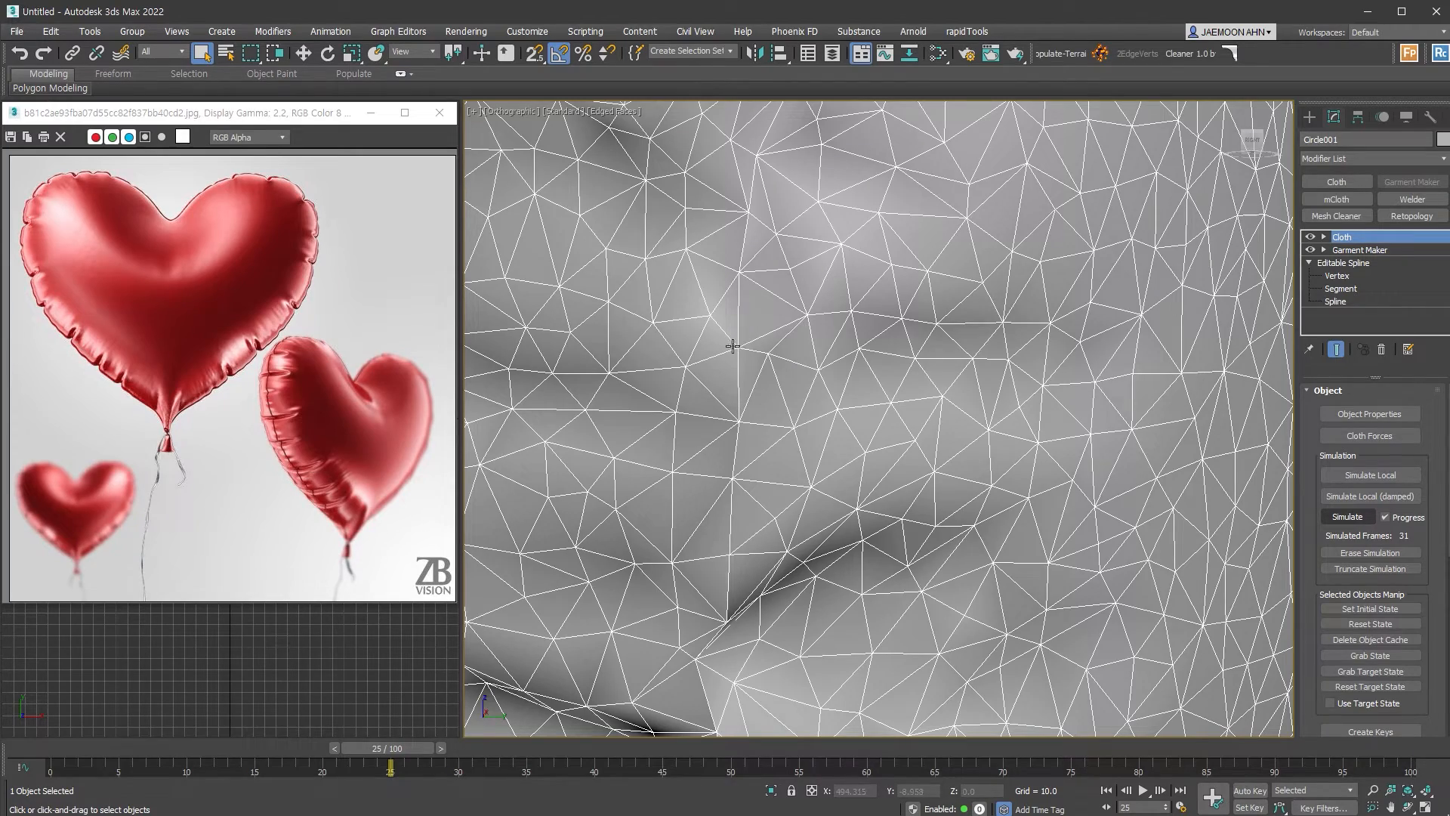
scroll(733, 346, down, 8)
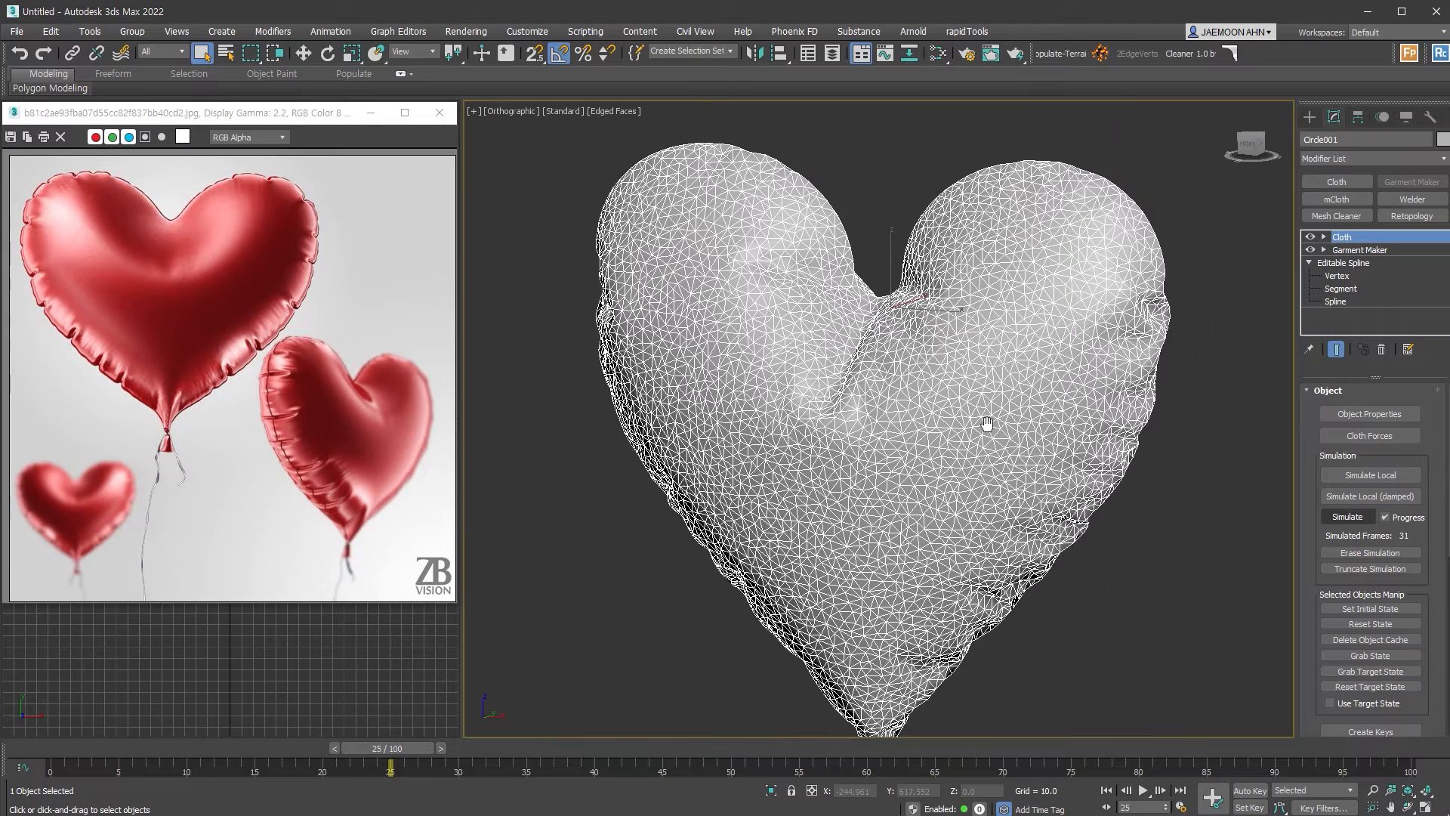
drag(1035, 469, 1056, 468)
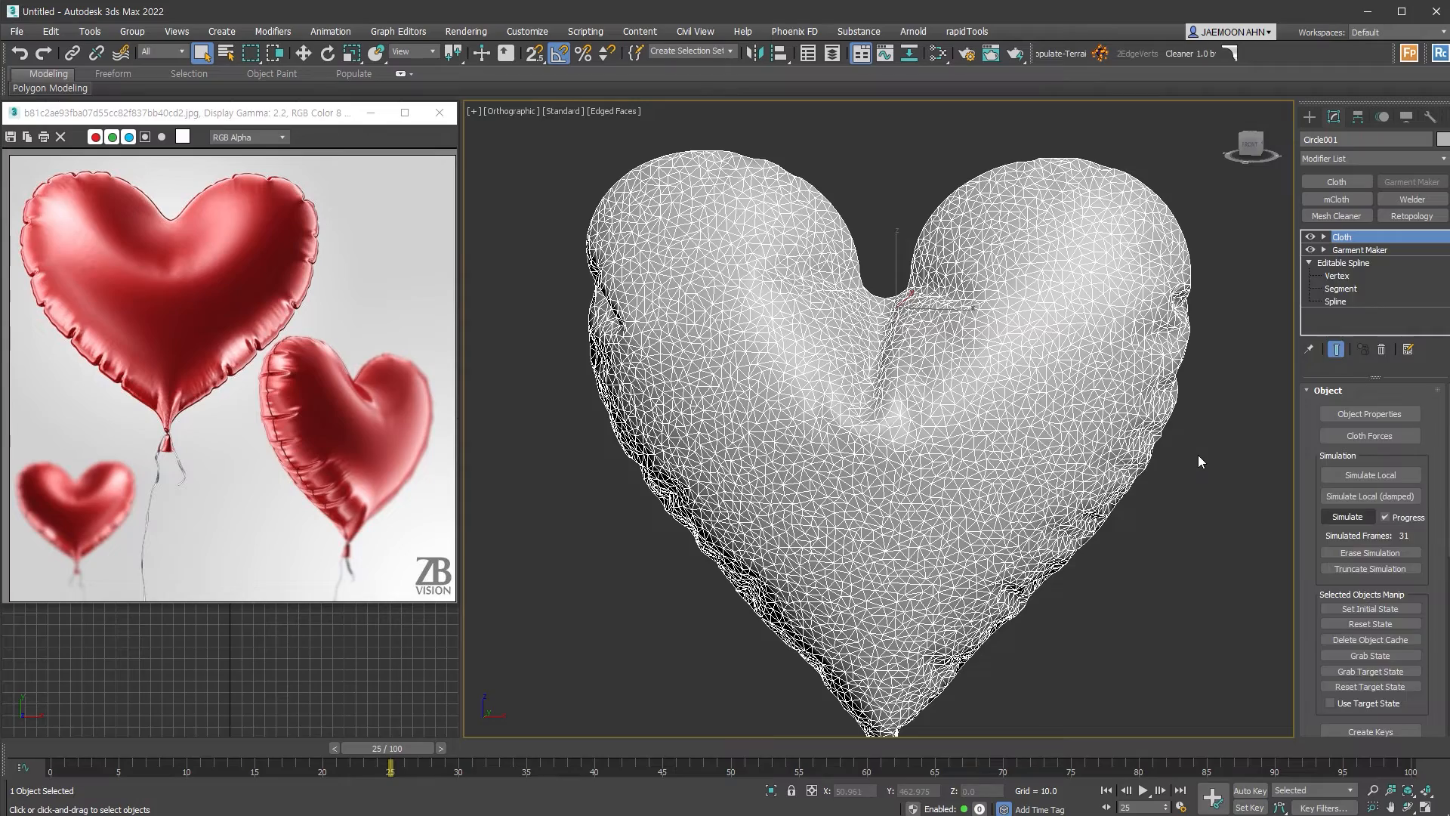
Convert the inflated heart to an Editable Poly and move the timeline to frame 11
key(alt+e)
mouse_move(1189, 452)
alt+middle_down()
mouse_move(1099, 451)
mouse_move(1170, 456)
alt+middle_up()
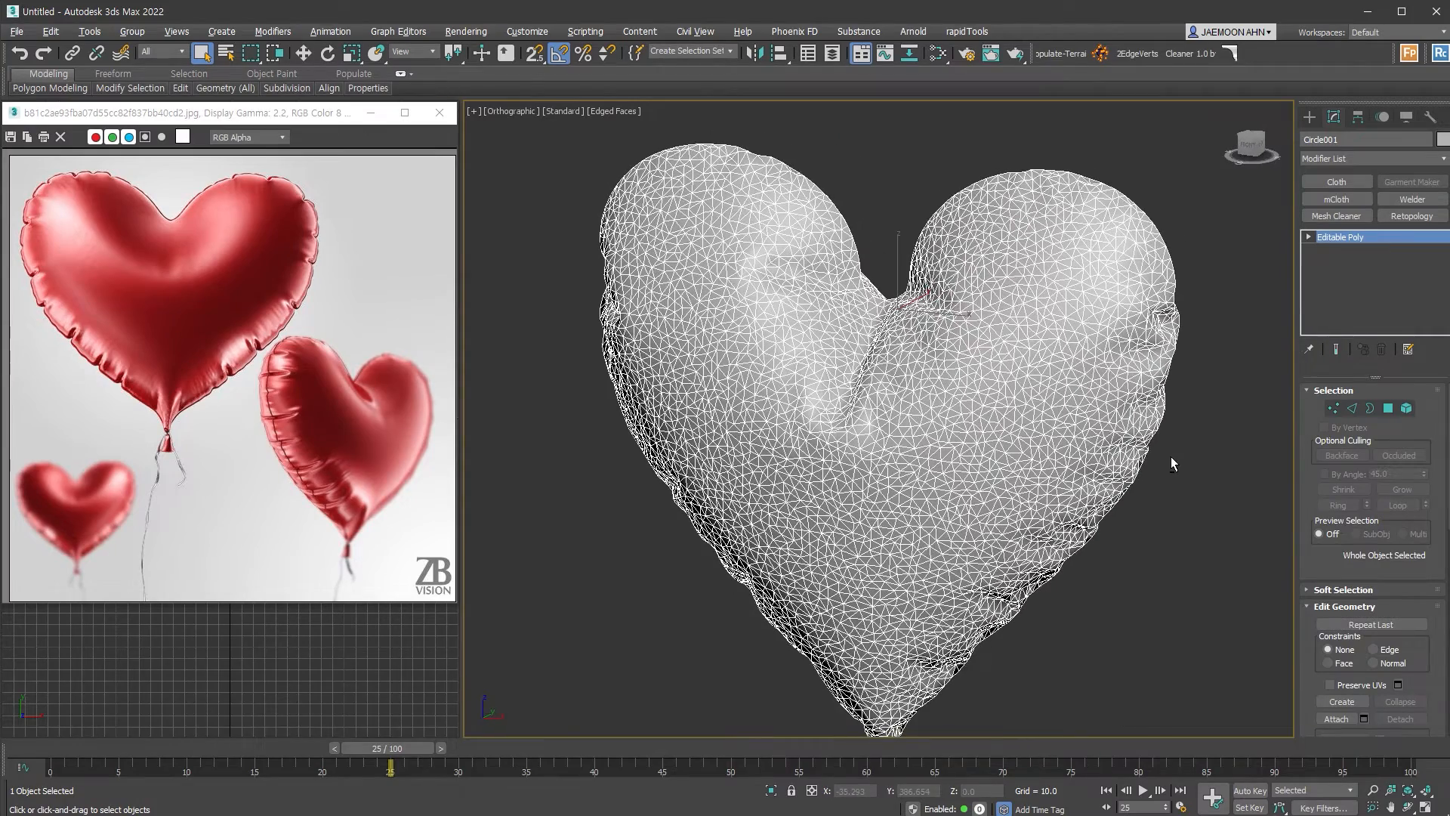
drag(362, 753, 194, 748)
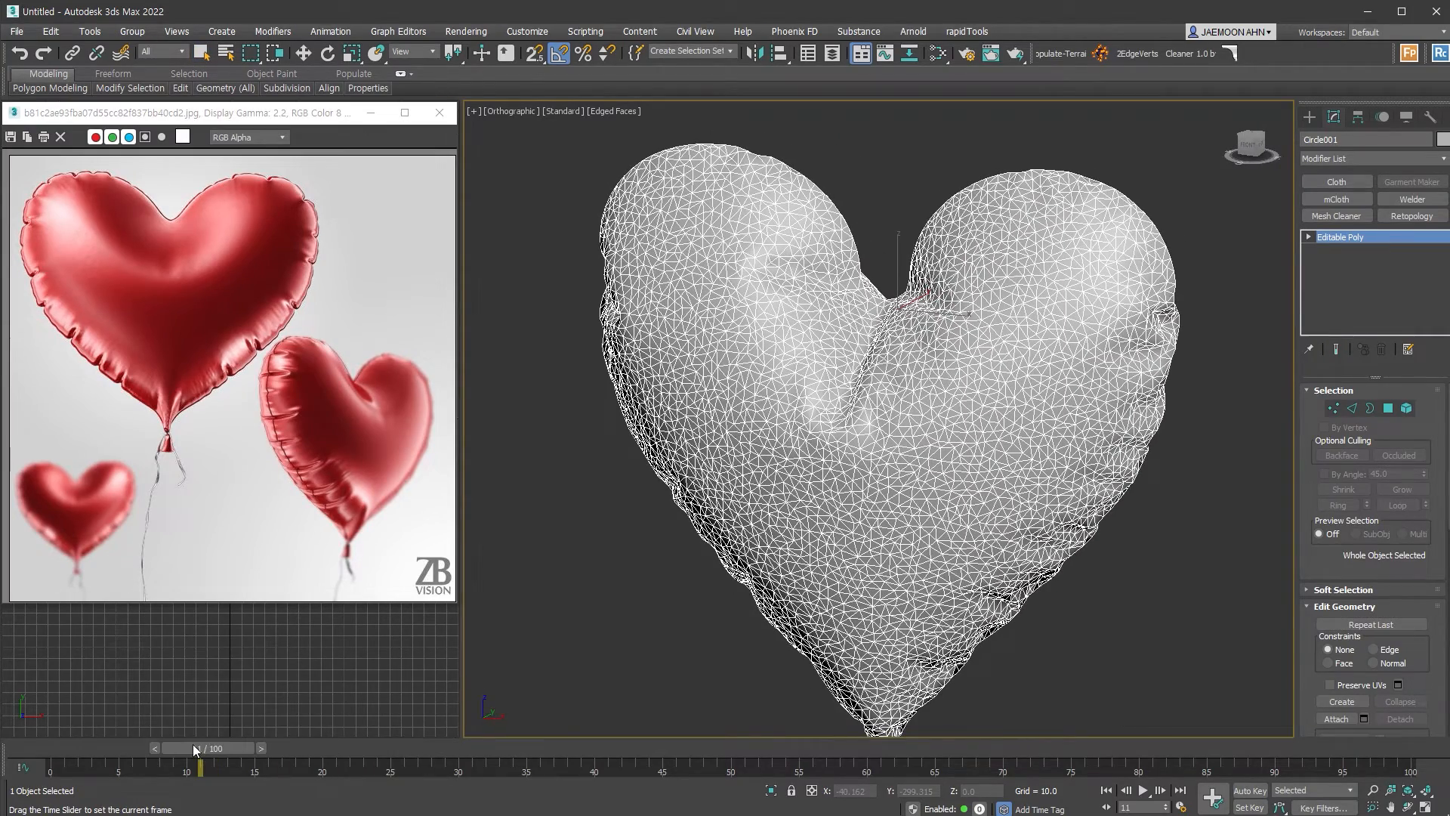
key(q)
alt+middle_drag(1013, 517, 1072, 375)
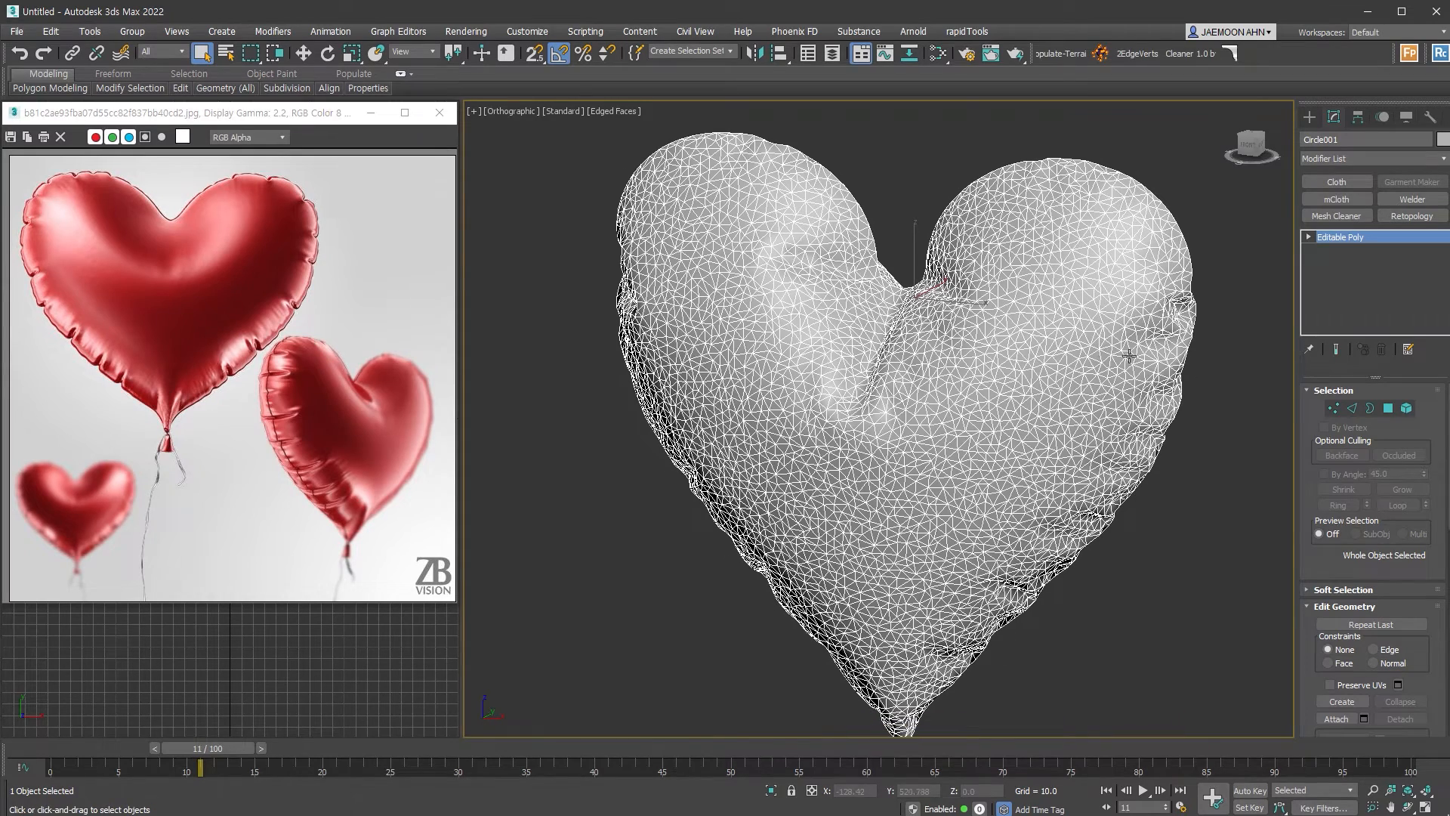
Select one half of the heart as an element and try moving it away from the other half
click(1335, 413)
key(ctrl+a)
alt+middle_drag(1227, 564, 1137, 568)
click(1405, 413)
click(888, 469)
alt+middle_drag(888, 469, 1003, 475)
alt+middle_drag(879, 469, 1130, 460)
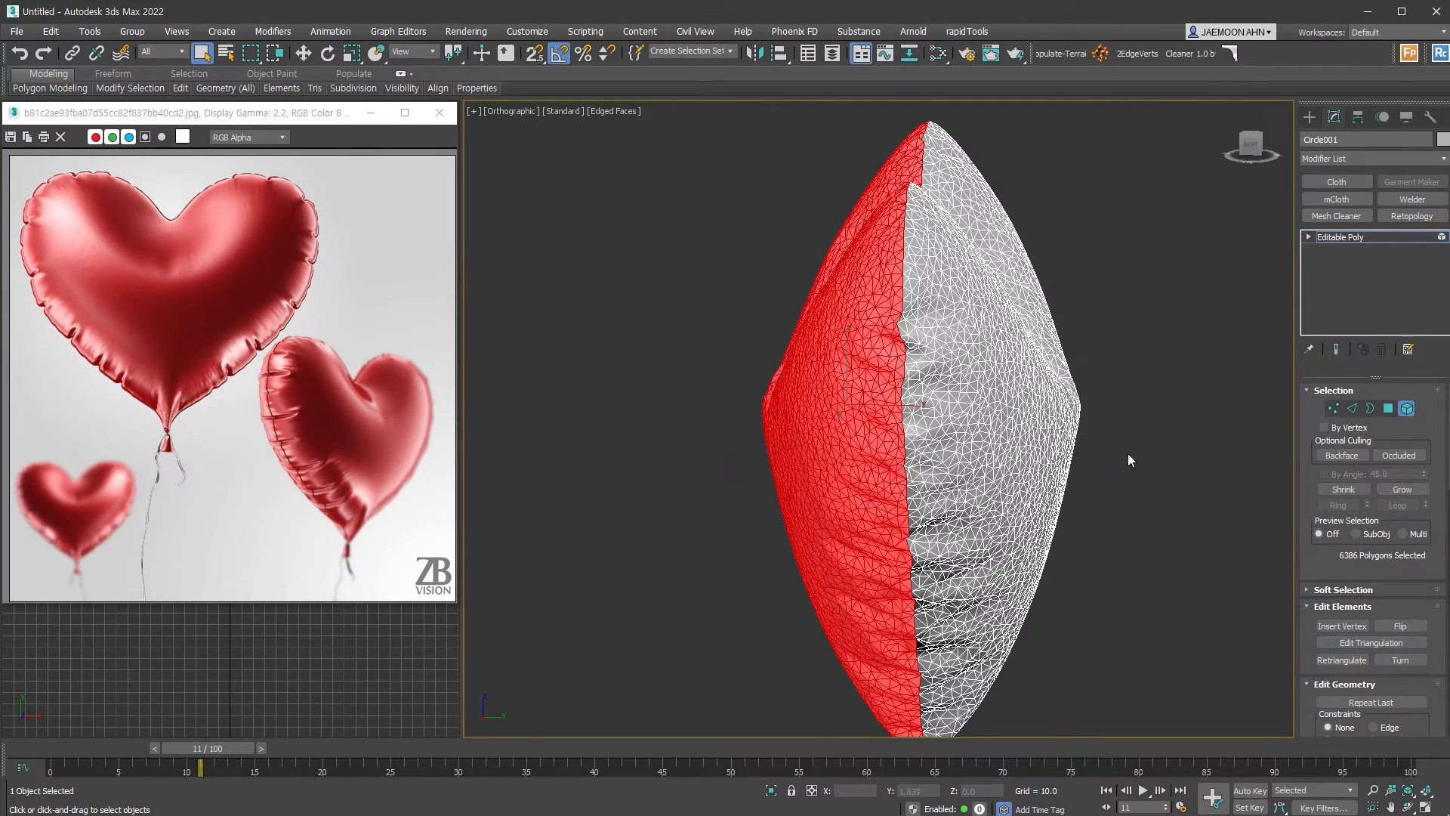
right_click(938, 425)
drag(601, 409, 600, 409)
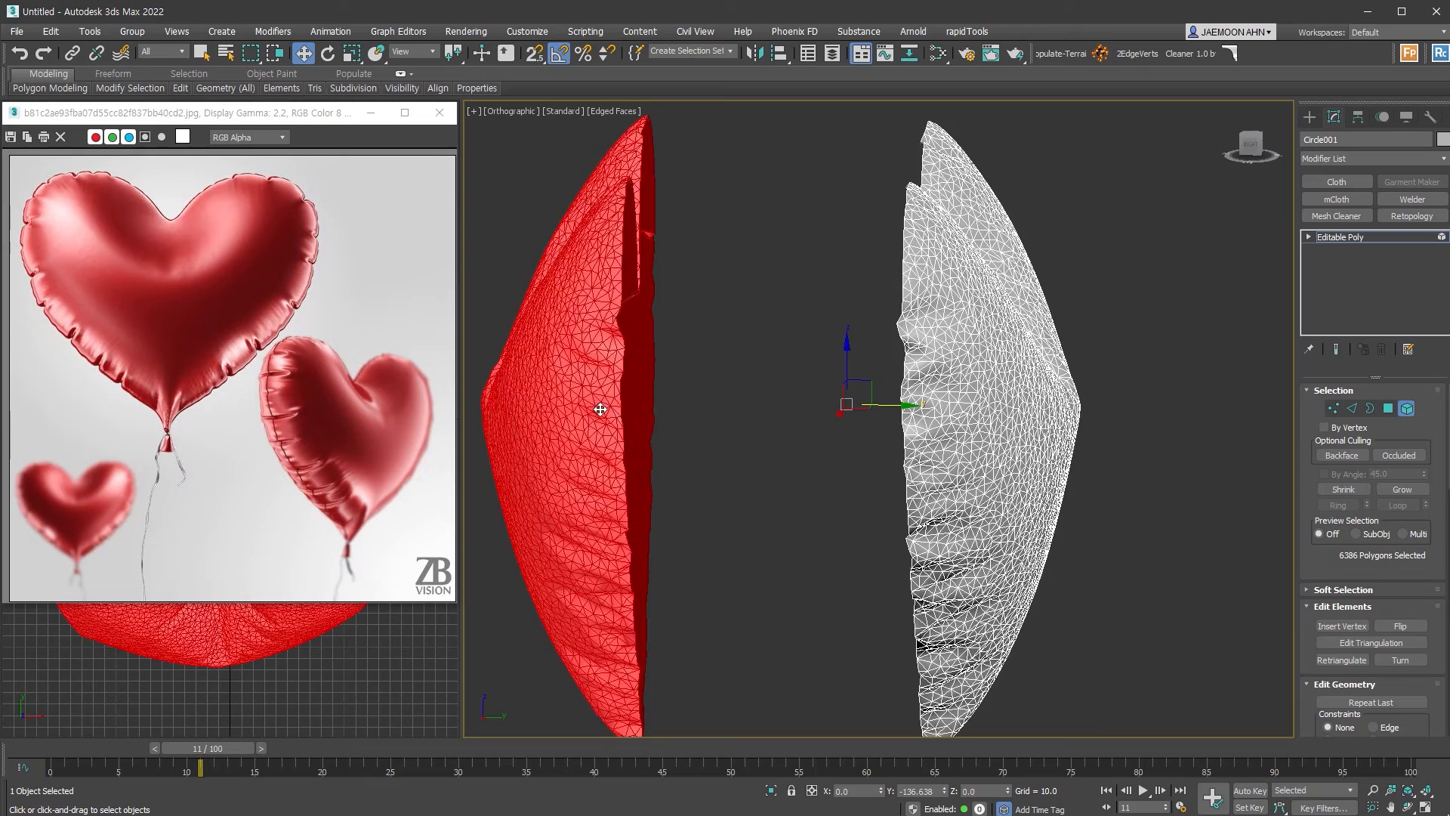
right_click(601, 409)
Select all vertices of the heart and weld them to close the seam between the two halves
alt+middle_drag(1100, 488, 1252, 495)
key(1)
key(ctrl+a)
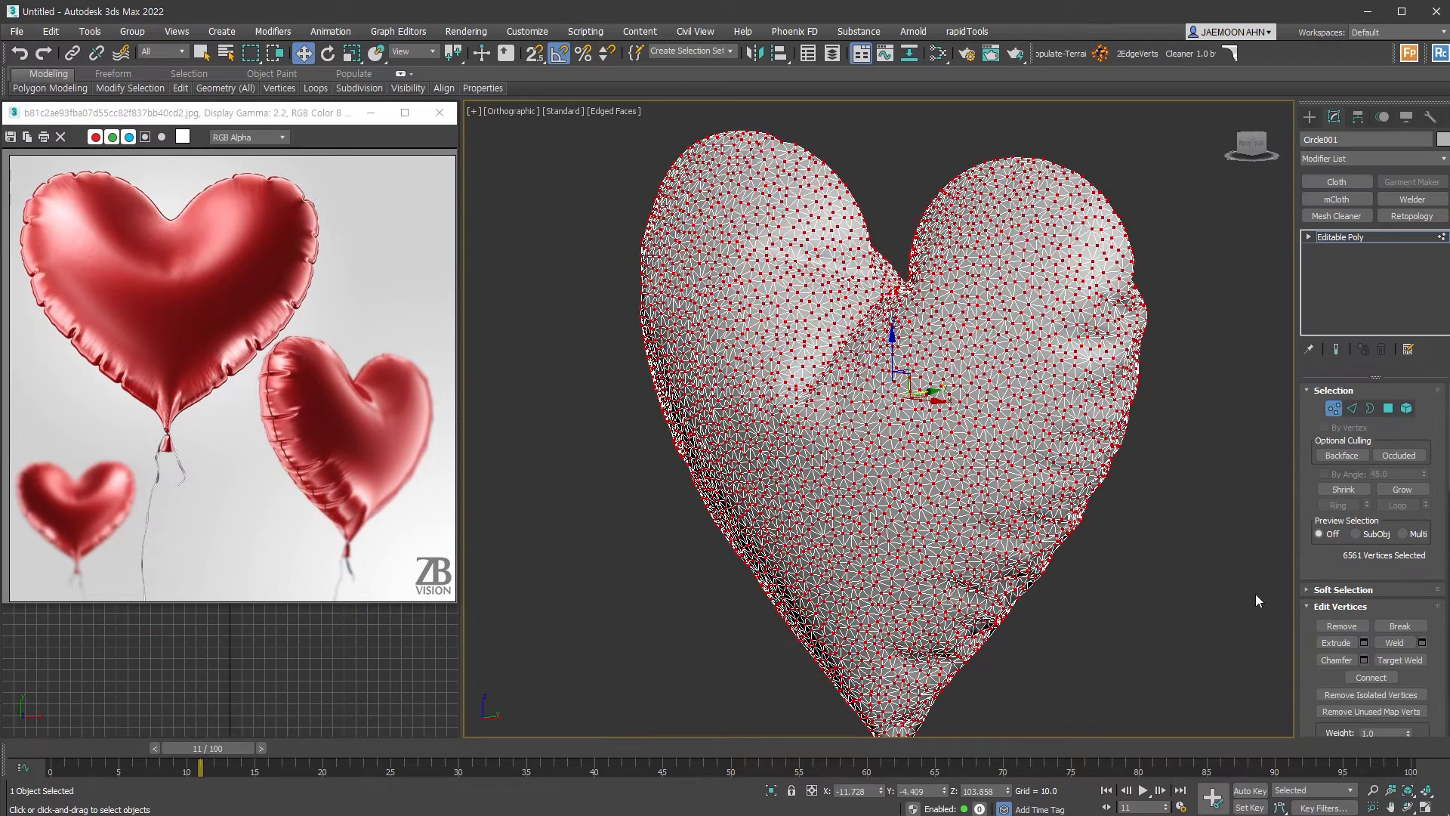
middle_drag(1193, 630, 1189, 610)
click(1402, 646)
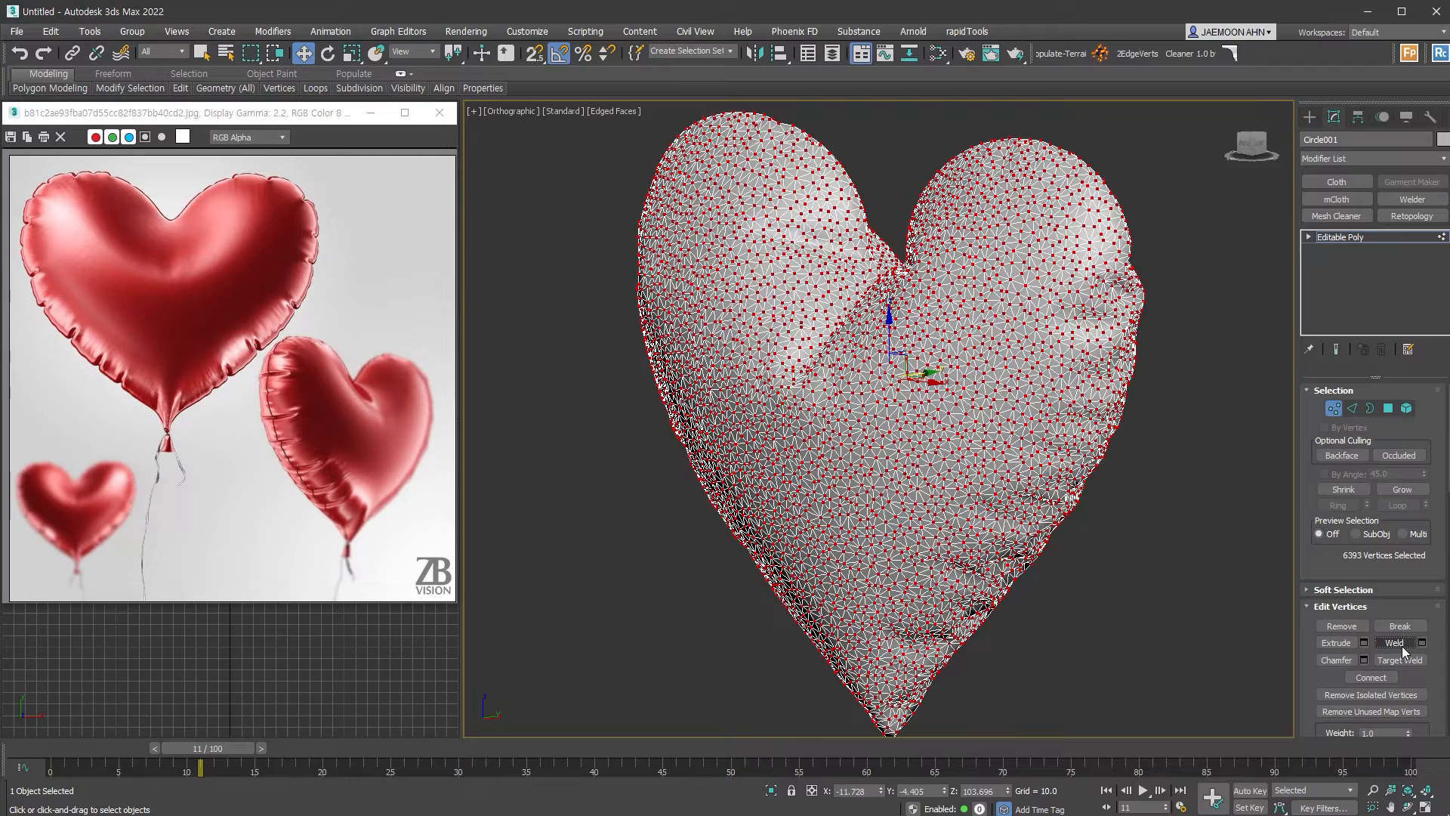
click(1162, 576)
Check the welded heart at element level and return to whole-object level
click(1407, 408)
alt+middle_drag(1003, 372, 1074, 551)
alt+middle_drag(942, 489, 1038, 510)
click(1140, 622)
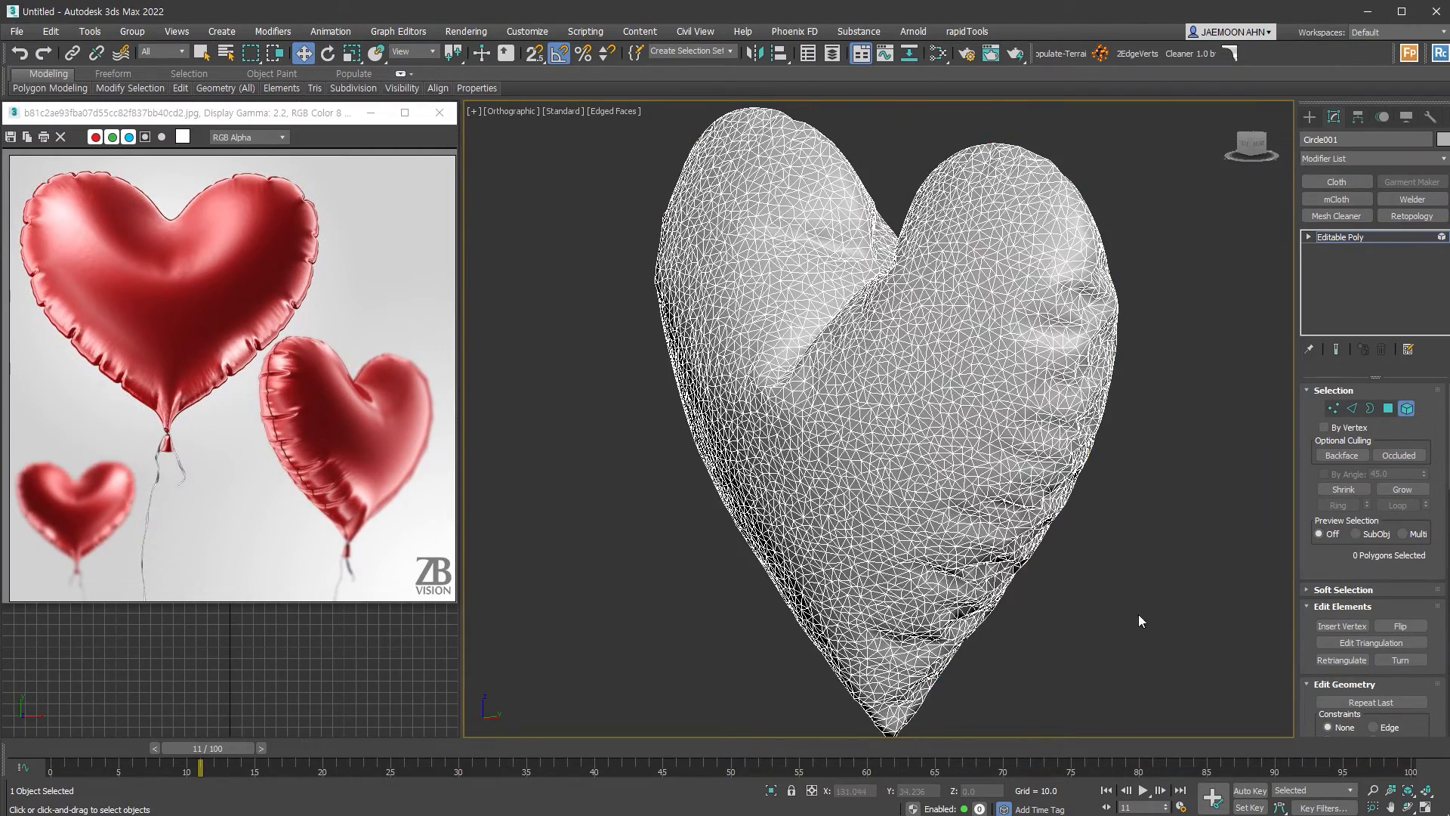
click(1407, 409)
alt+middle_drag(995, 310, 1039, 293)
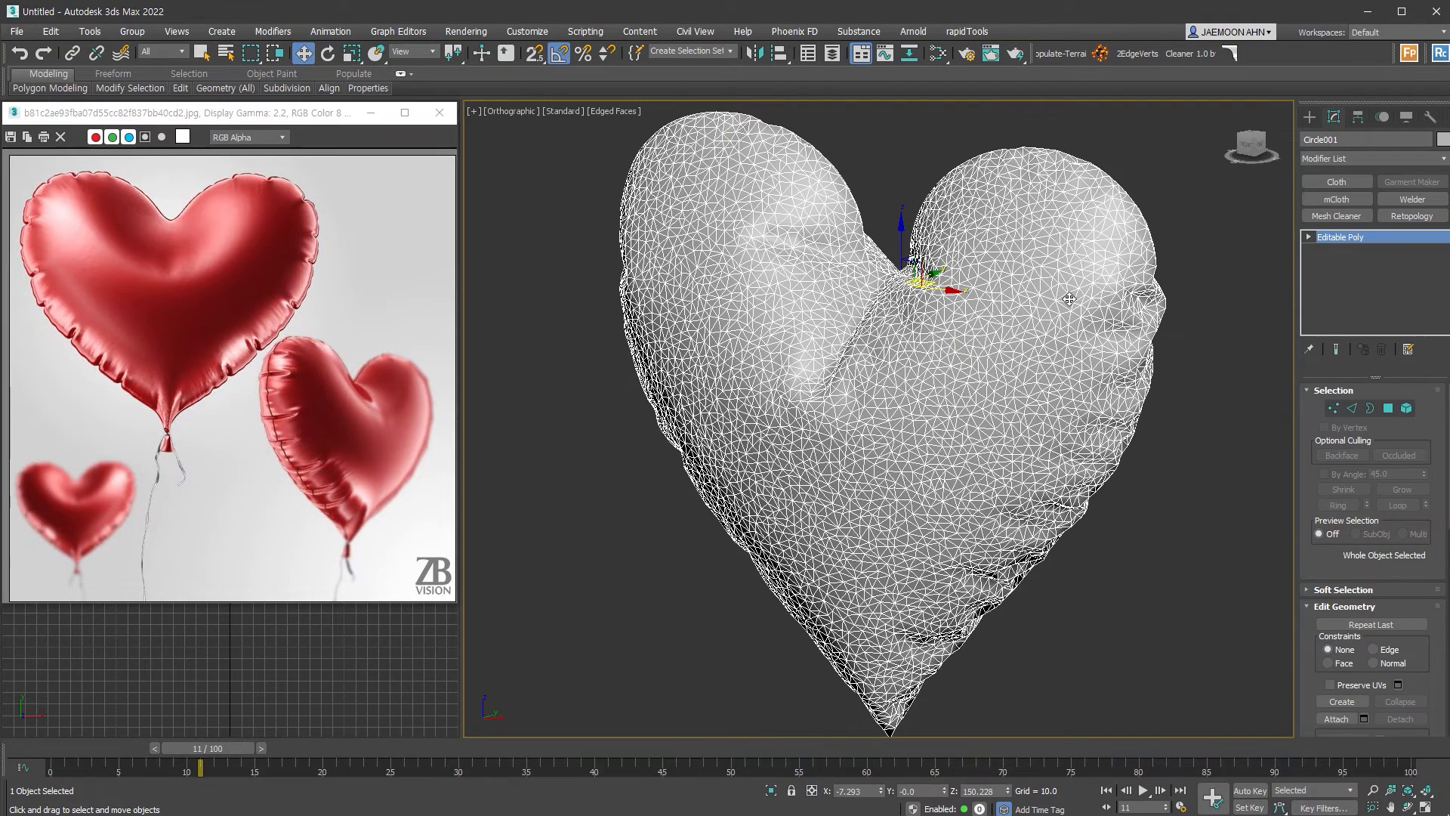
Try TurboSmooth on the triangulated heart, inspect its shaded wrinkles without edges, and undo the modifier
key(ctrl+t)
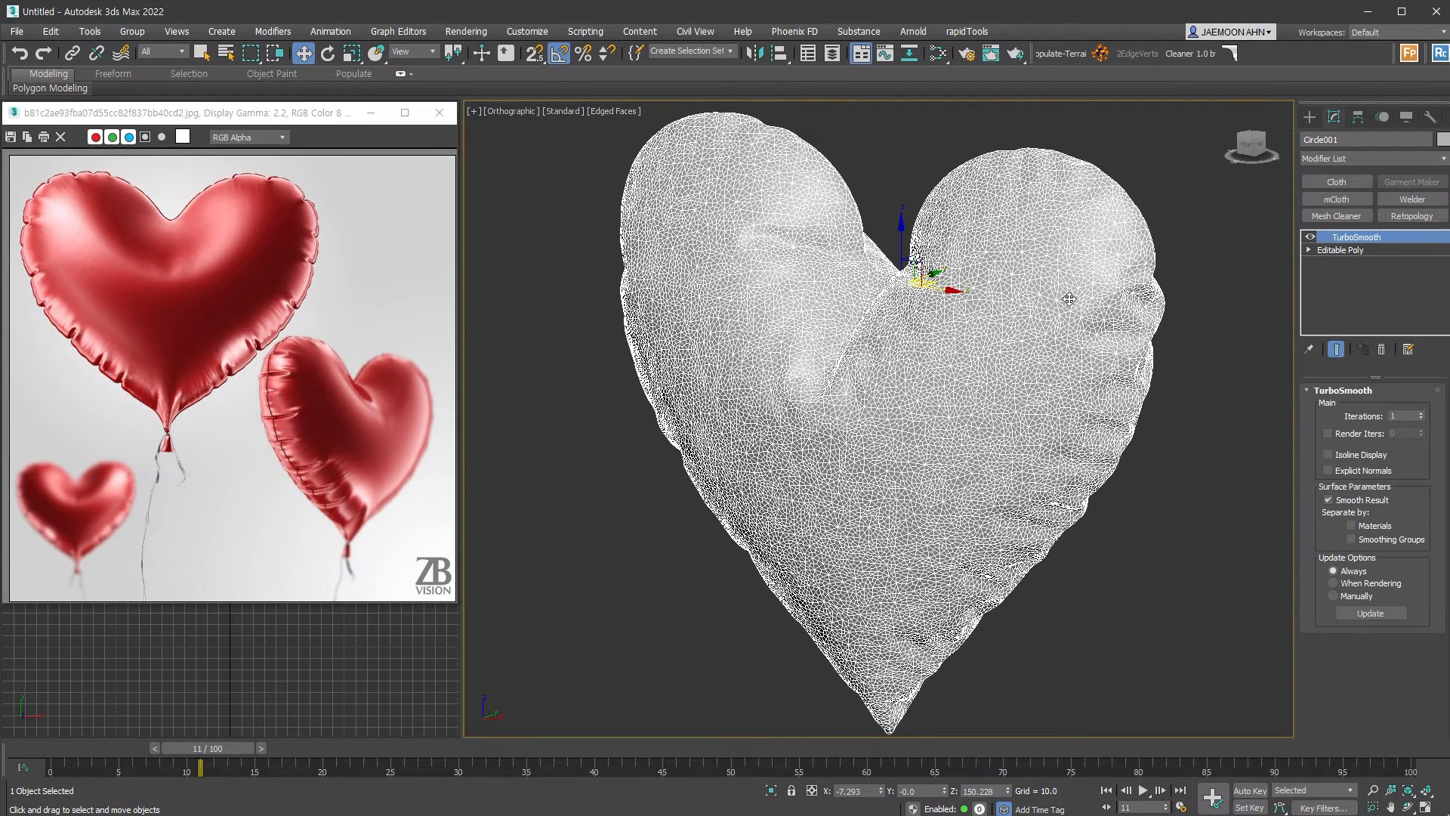
scroll(1061, 242, up, 8)
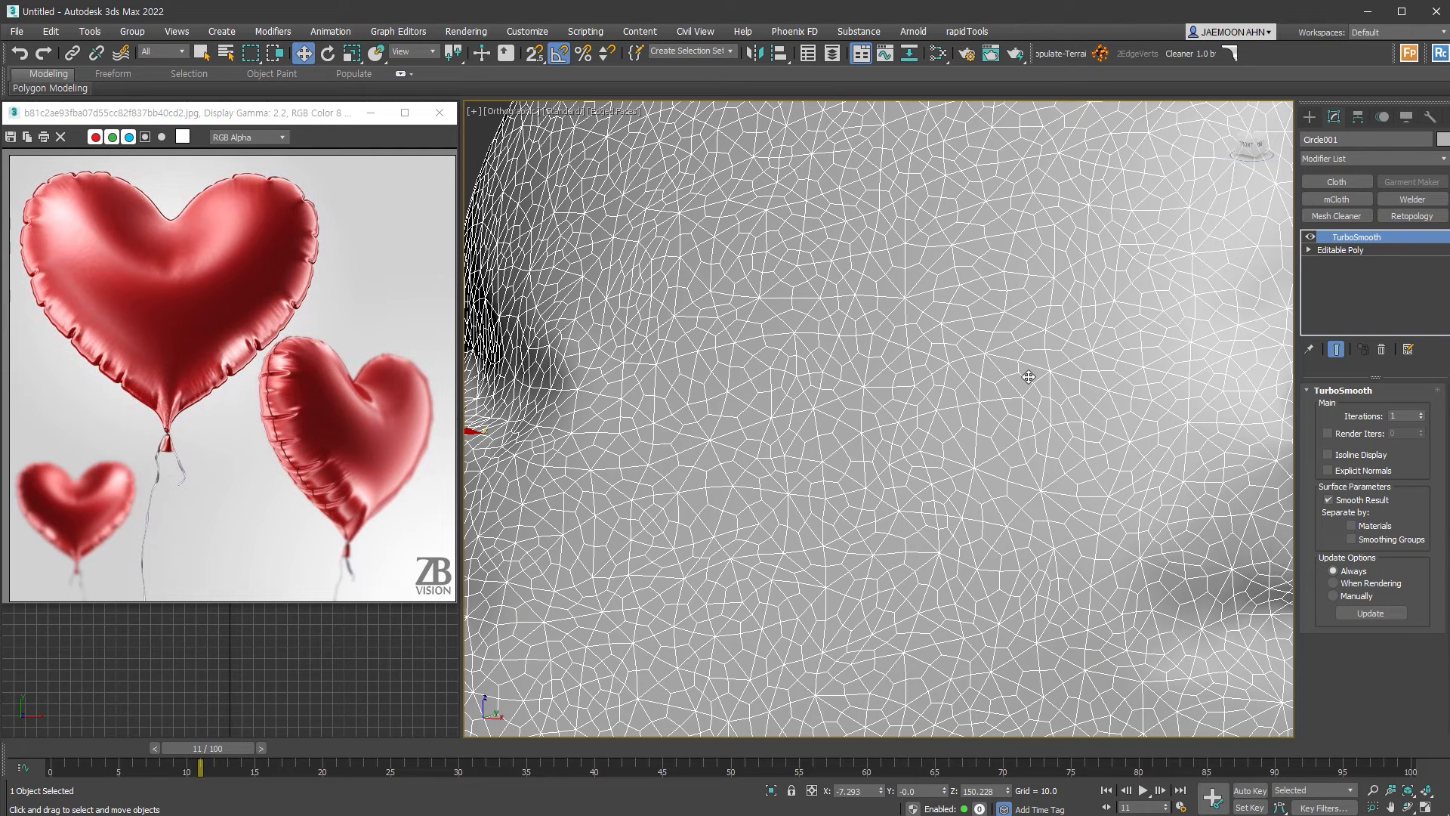
scroll(1028, 376, up, 4)
key(F4)
scroll(1004, 383, down, 6)
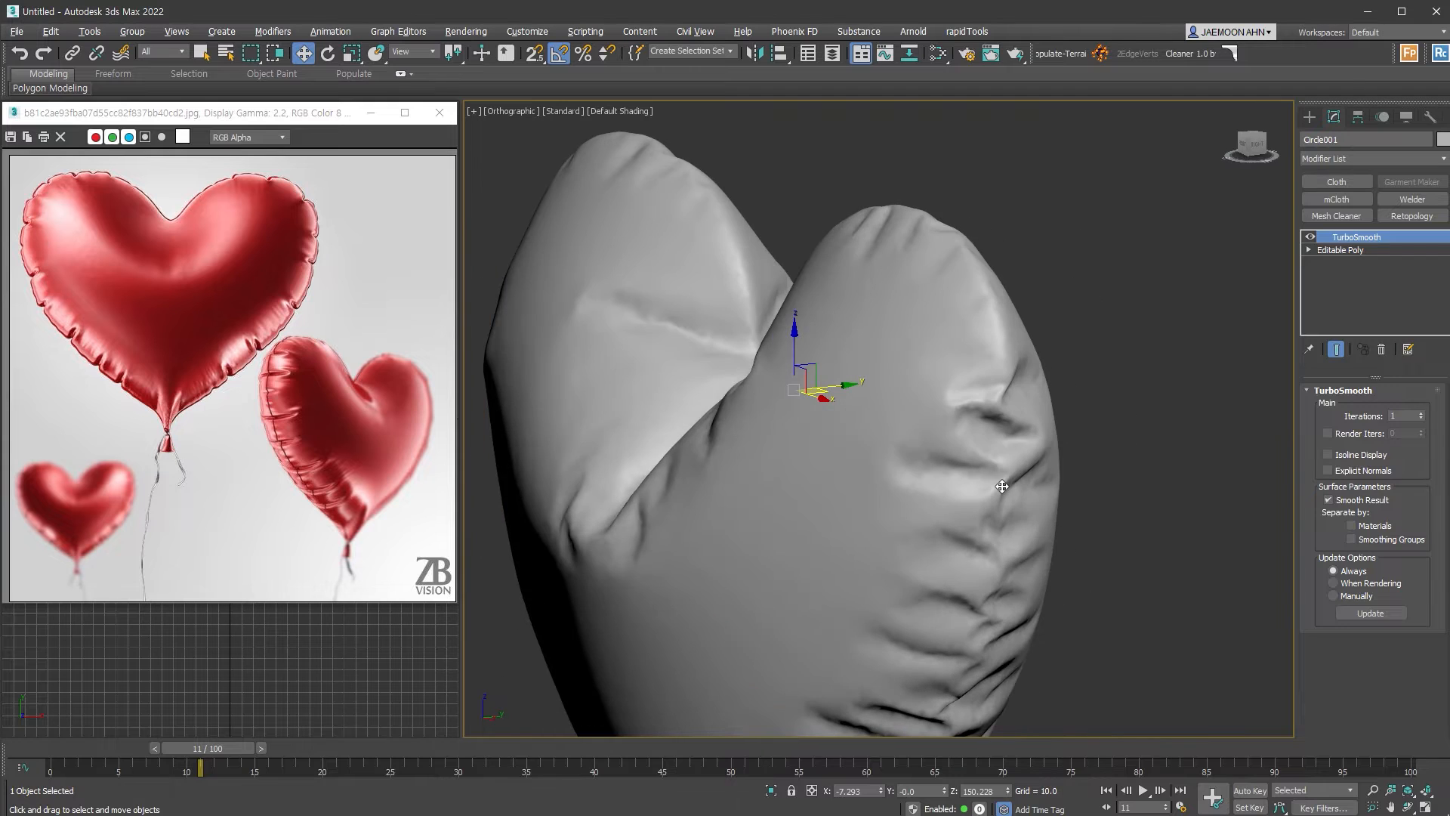
key(ctrl+z)
alt+middle_drag(900, 542, 1047, 499)
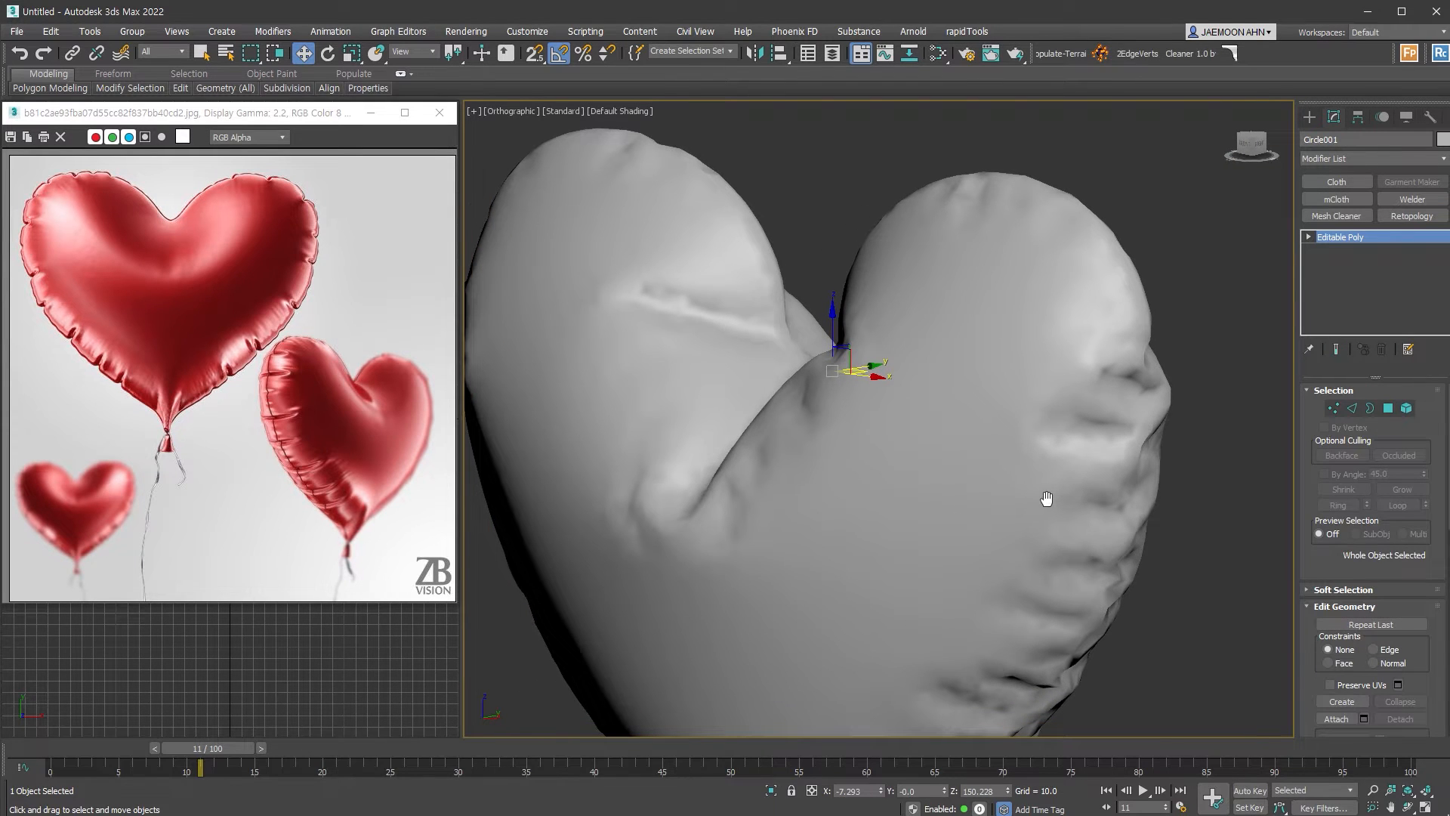
scroll(1055, 476, down, 3)
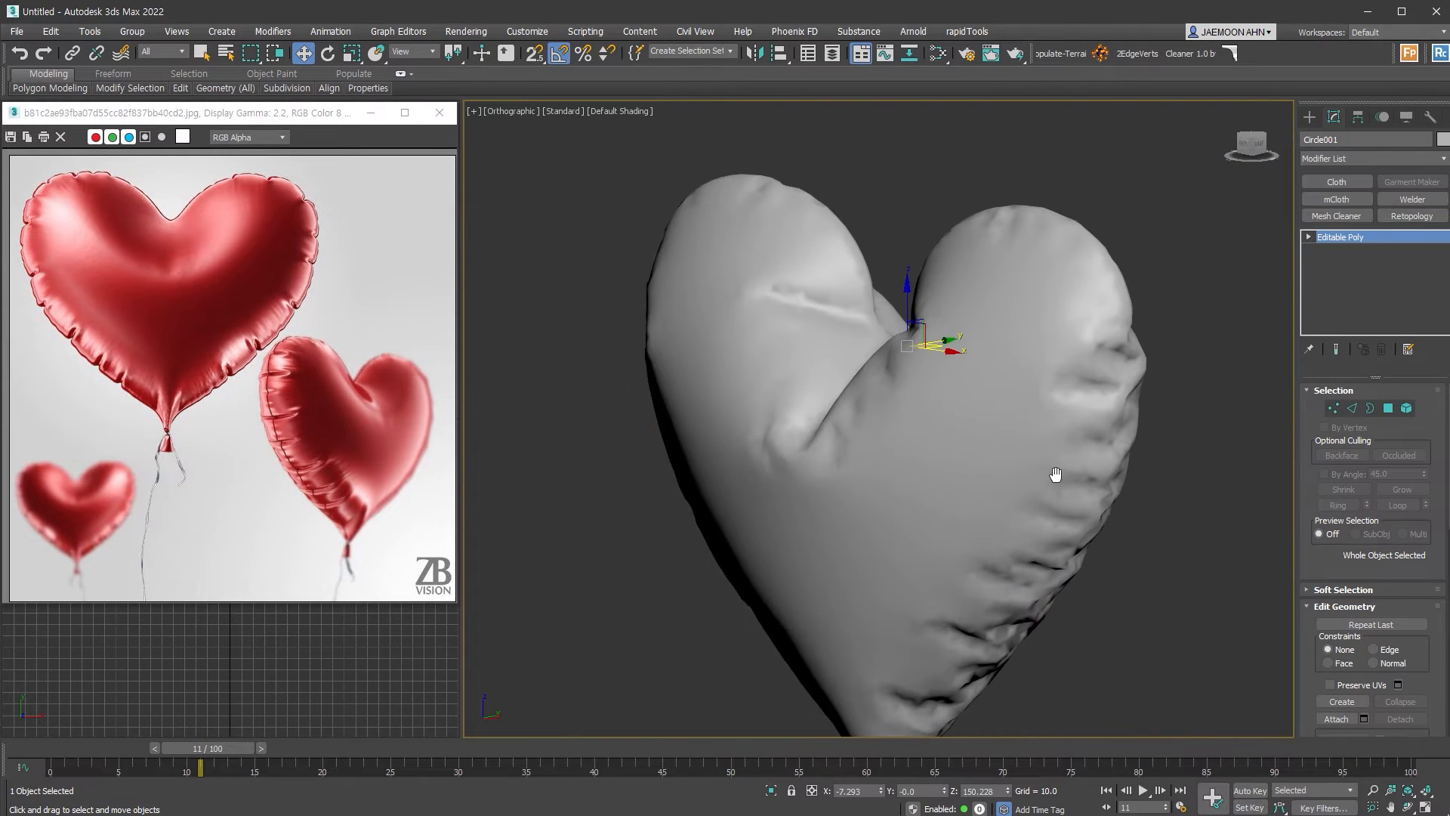
key(F4)
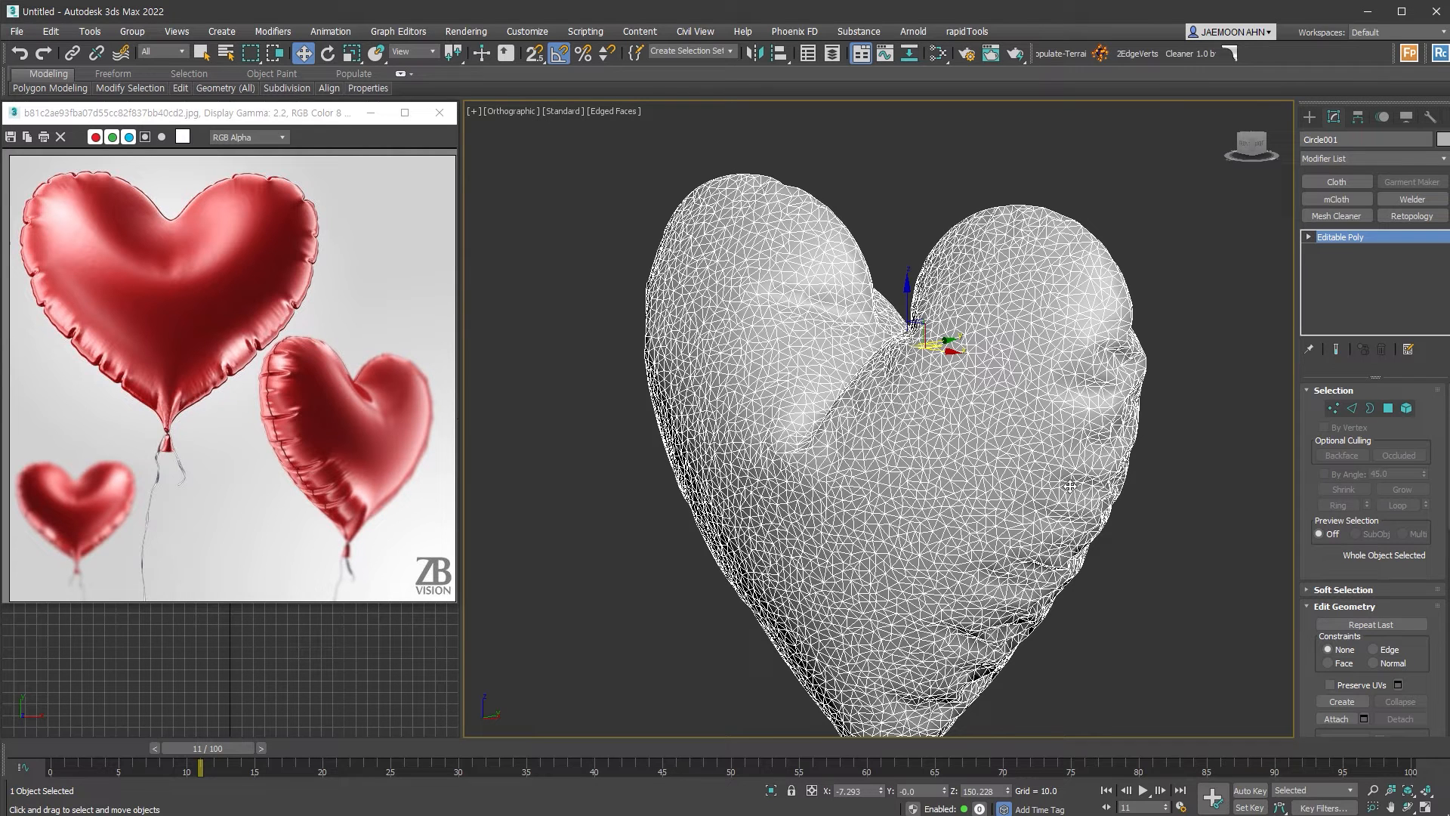
Show the polygon statistics and retopologize the heart with a Retopology modifier, using ReForm and a face count of 6000
click(1411, 216)
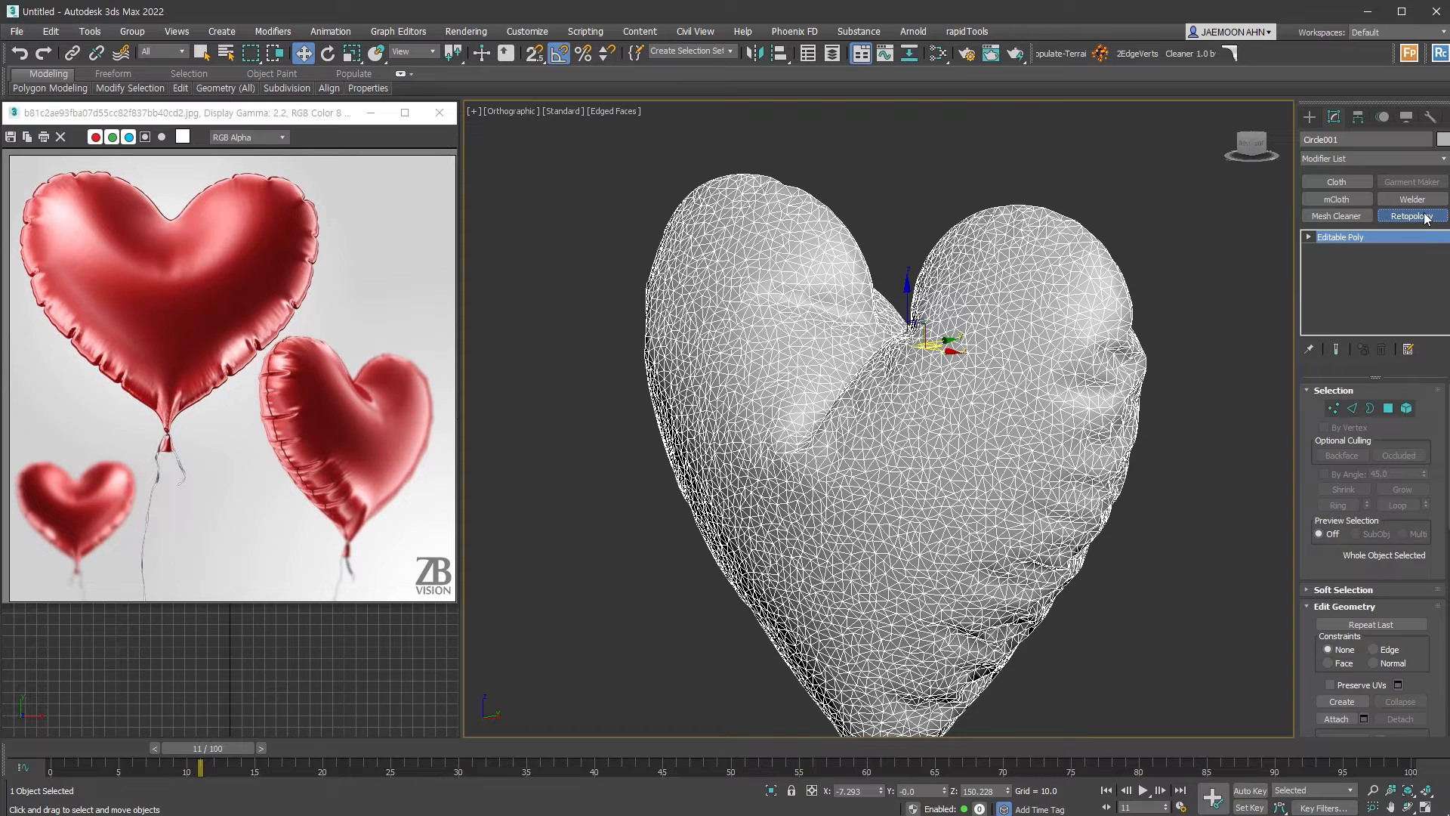
middle_drag(993, 484, 1011, 479)
key(7)
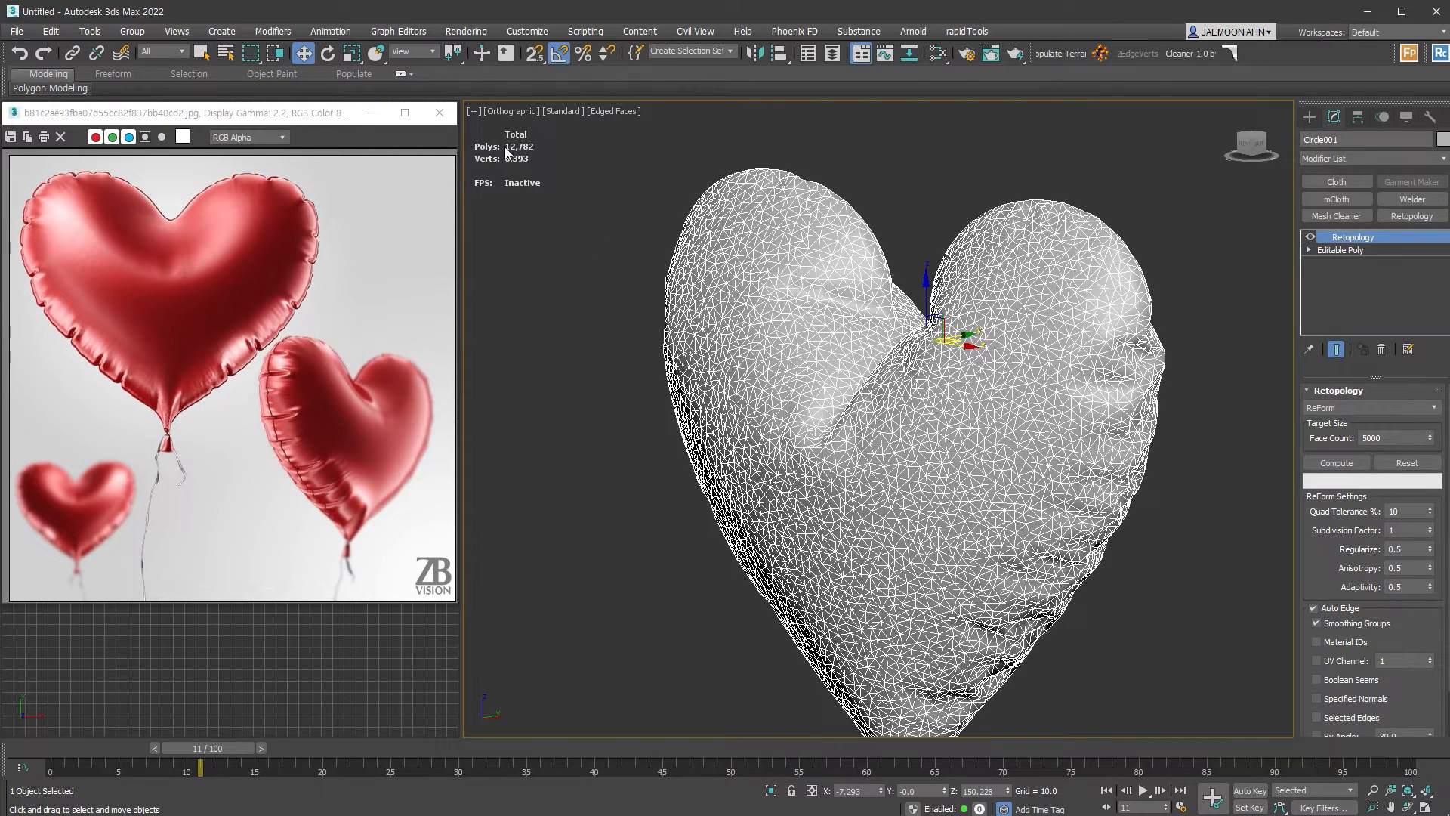
double_click(1397, 438)
click(1351, 464)
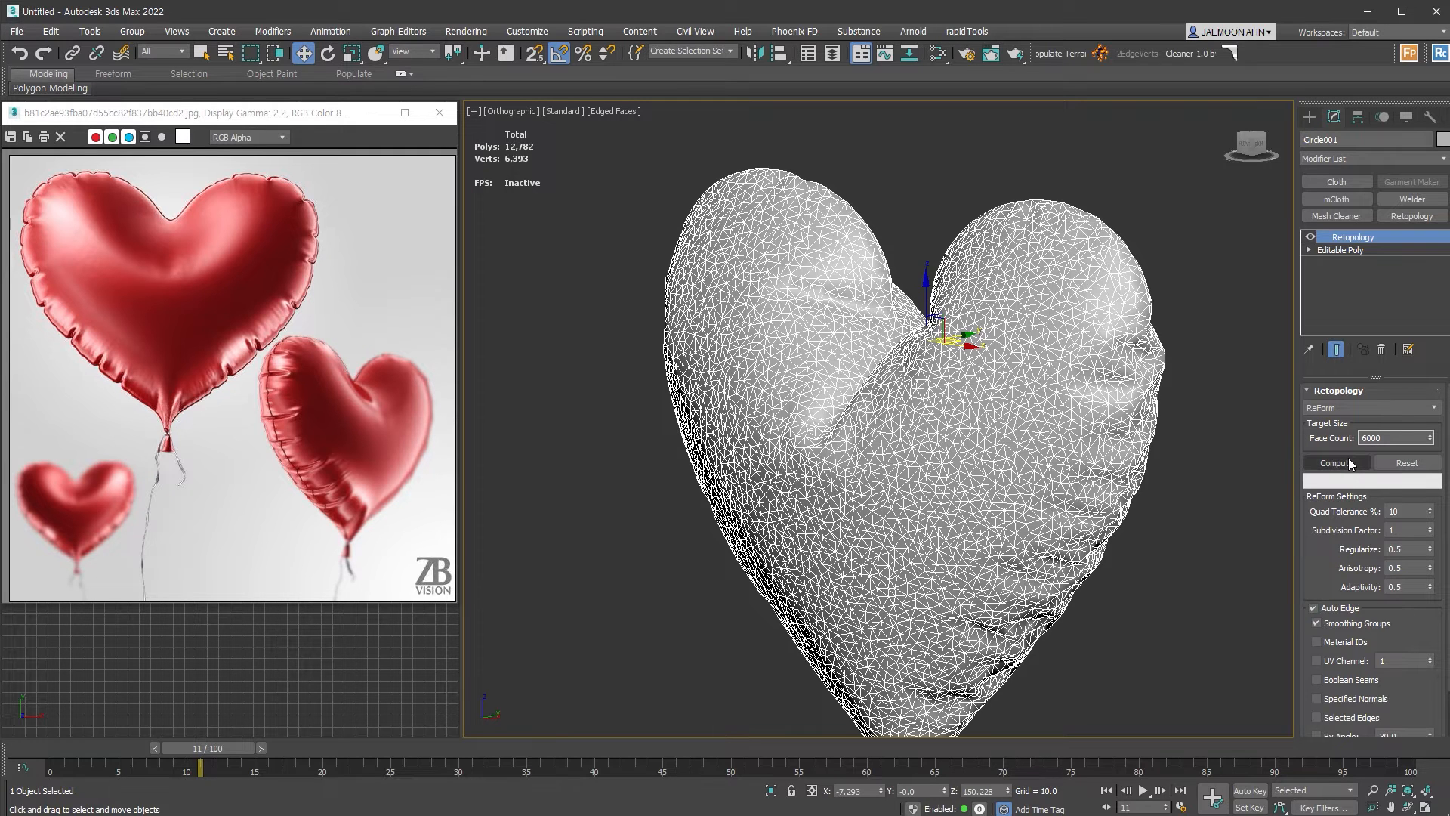
click(1349, 461)
Hide the edged faces, apply TurboSmooth to the retopologized heart, and examine its seam wrinkles from several sides
middle_drag(1161, 476, 1024, 398)
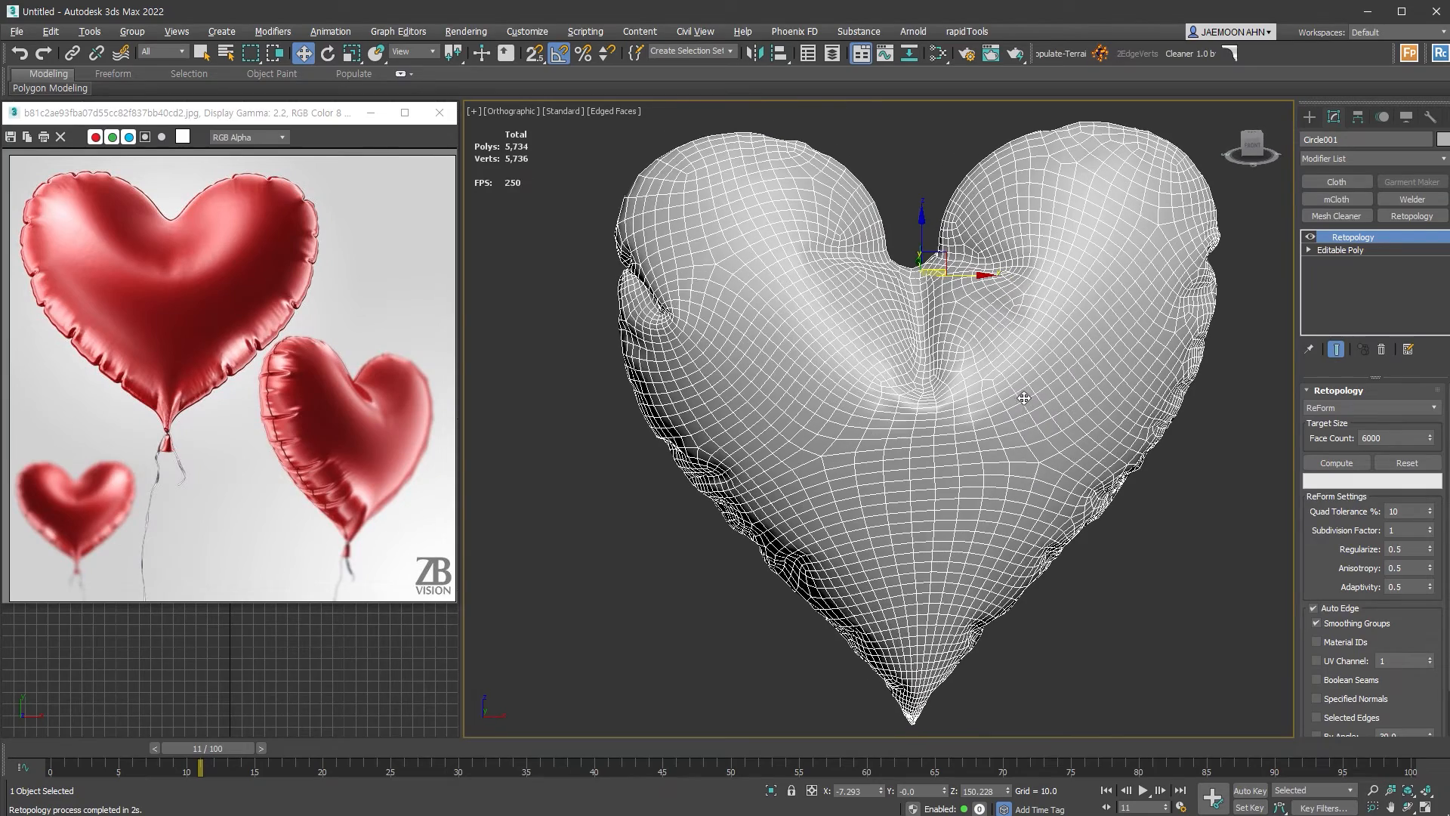
mouse_move(1043, 497)
alt+middle_down()
mouse_move(958, 495)
mouse_move(891, 453)
mouse_move(1026, 404)
mouse_move(1184, 423)
mouse_move(1169, 422)
alt+middle_up()
key(F4)
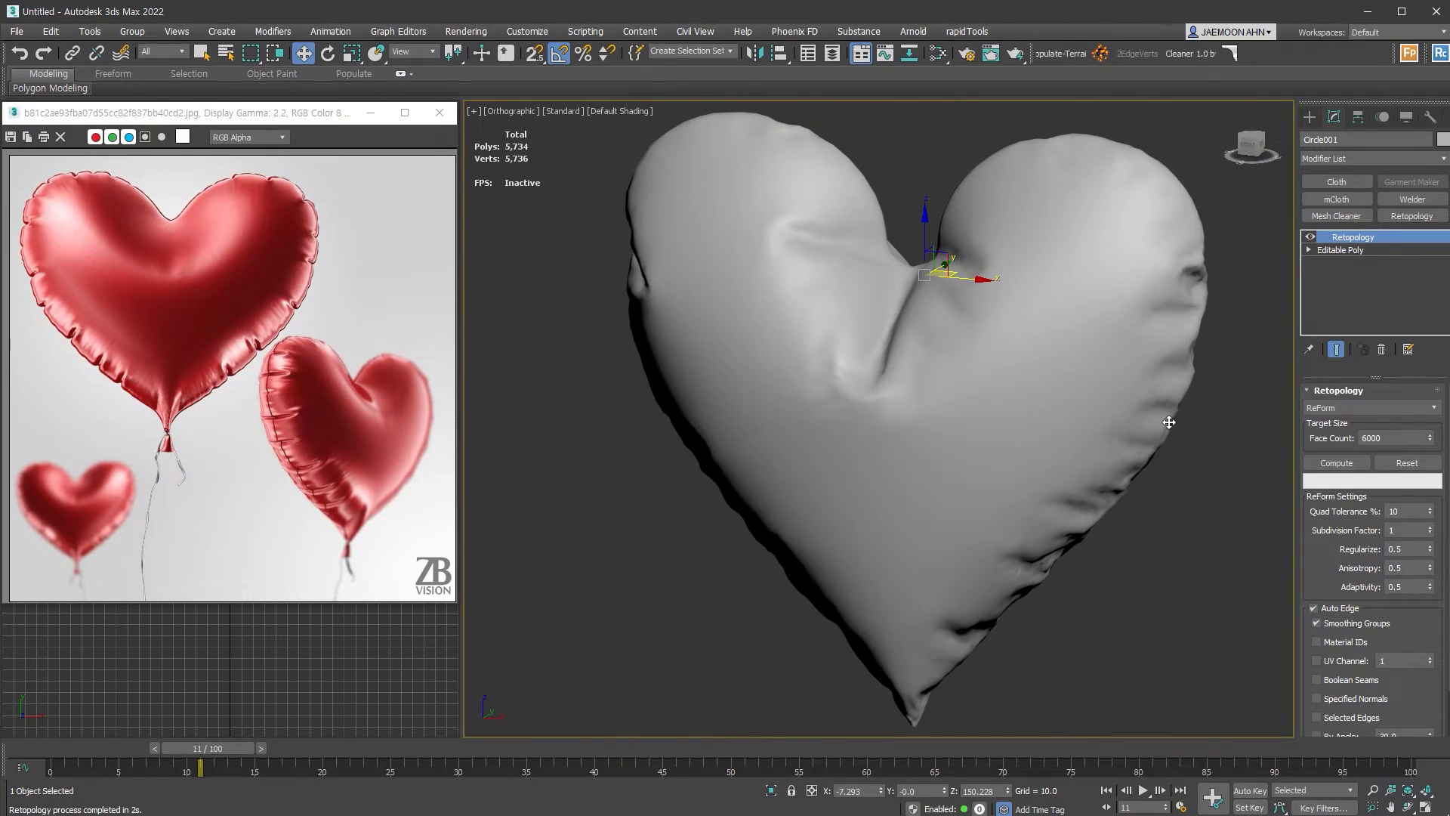
key(ctrl+t)
alt+middle_drag(1214, 495, 947, 489)
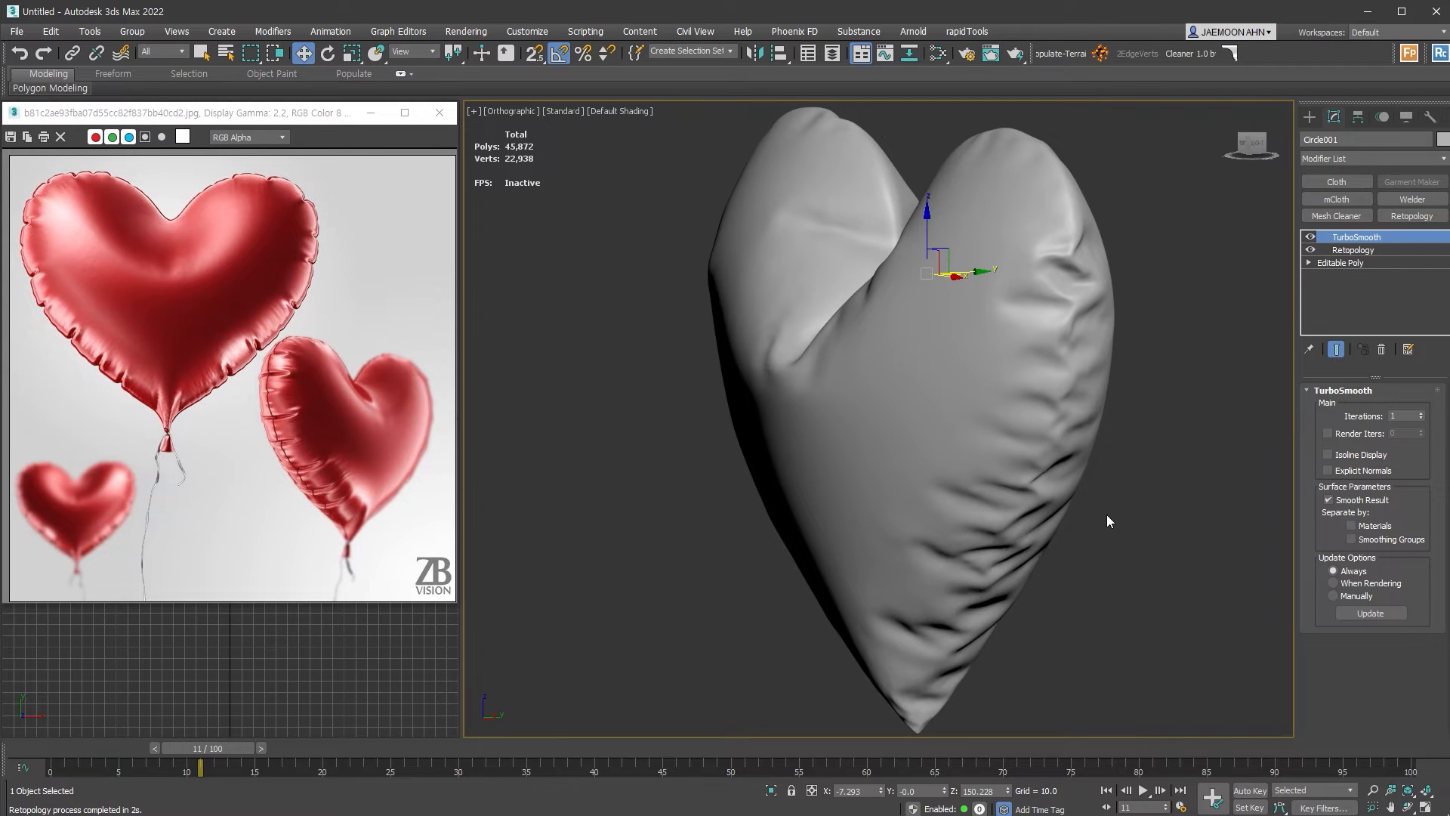
alt+middle_drag(1068, 508, 1100, 545)
scroll(1099, 545, down, 2)
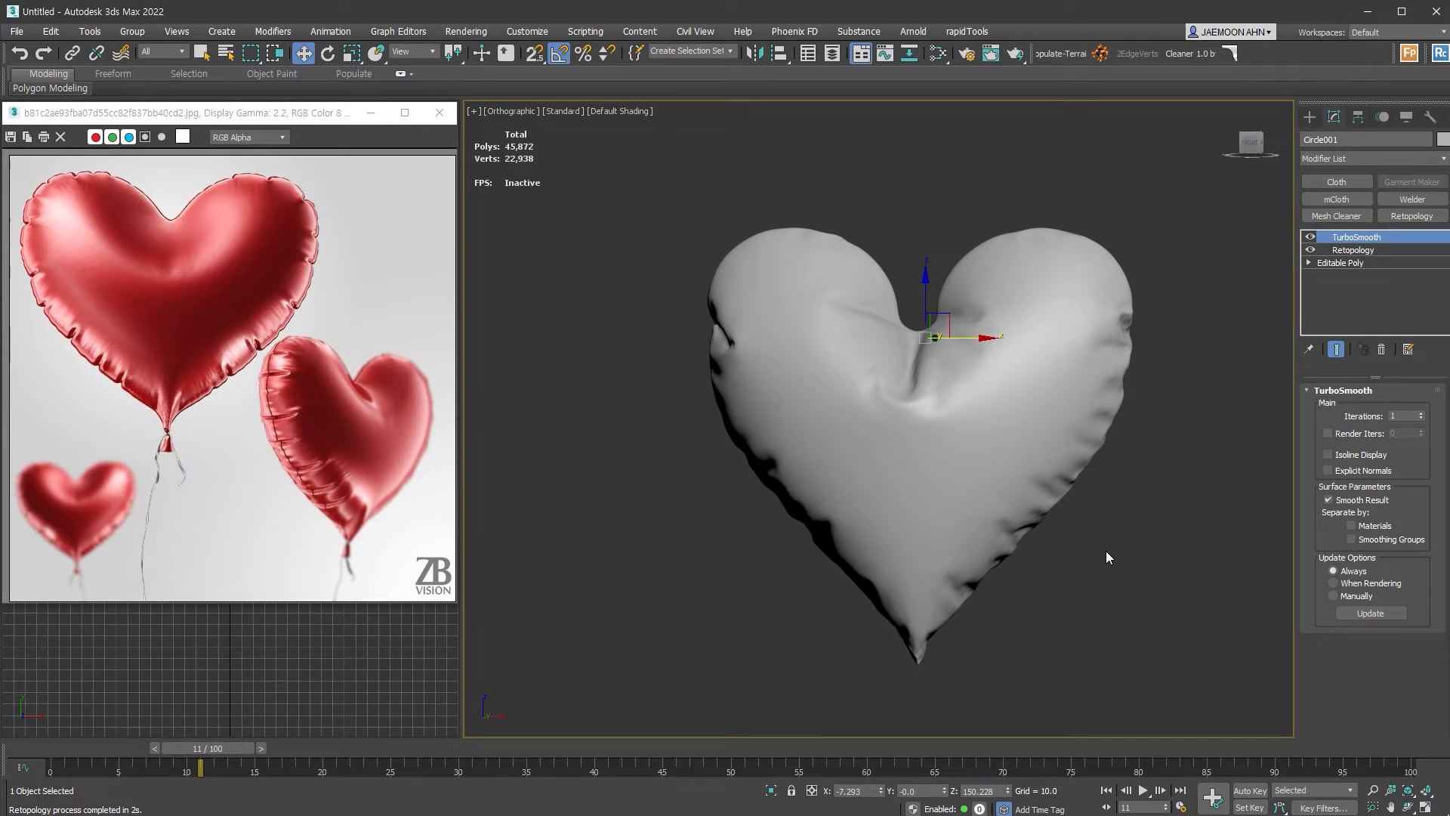
alt+middle_drag(1145, 538, 1018, 499)
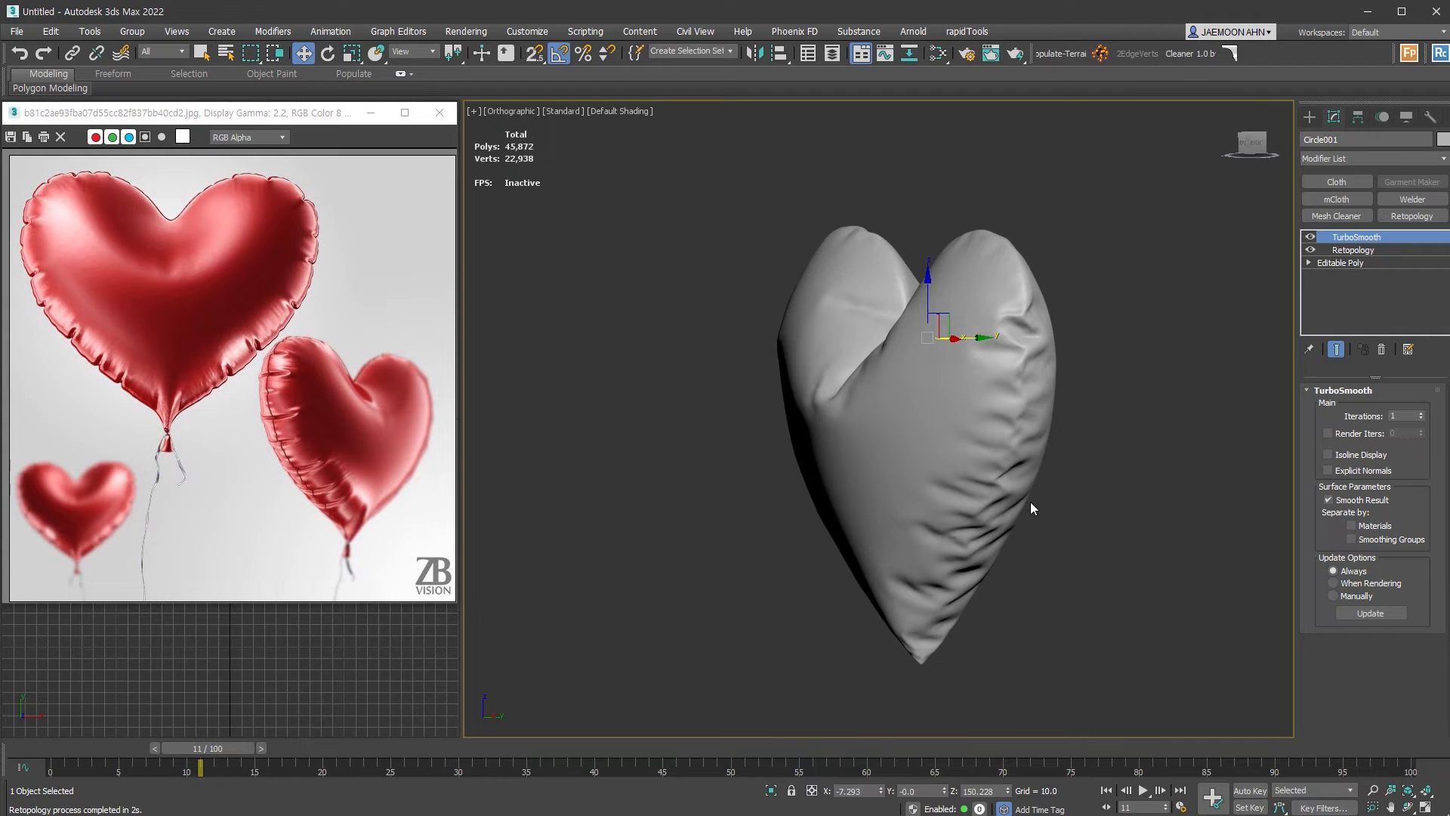
alt+middle_drag(994, 456, 1100, 491)
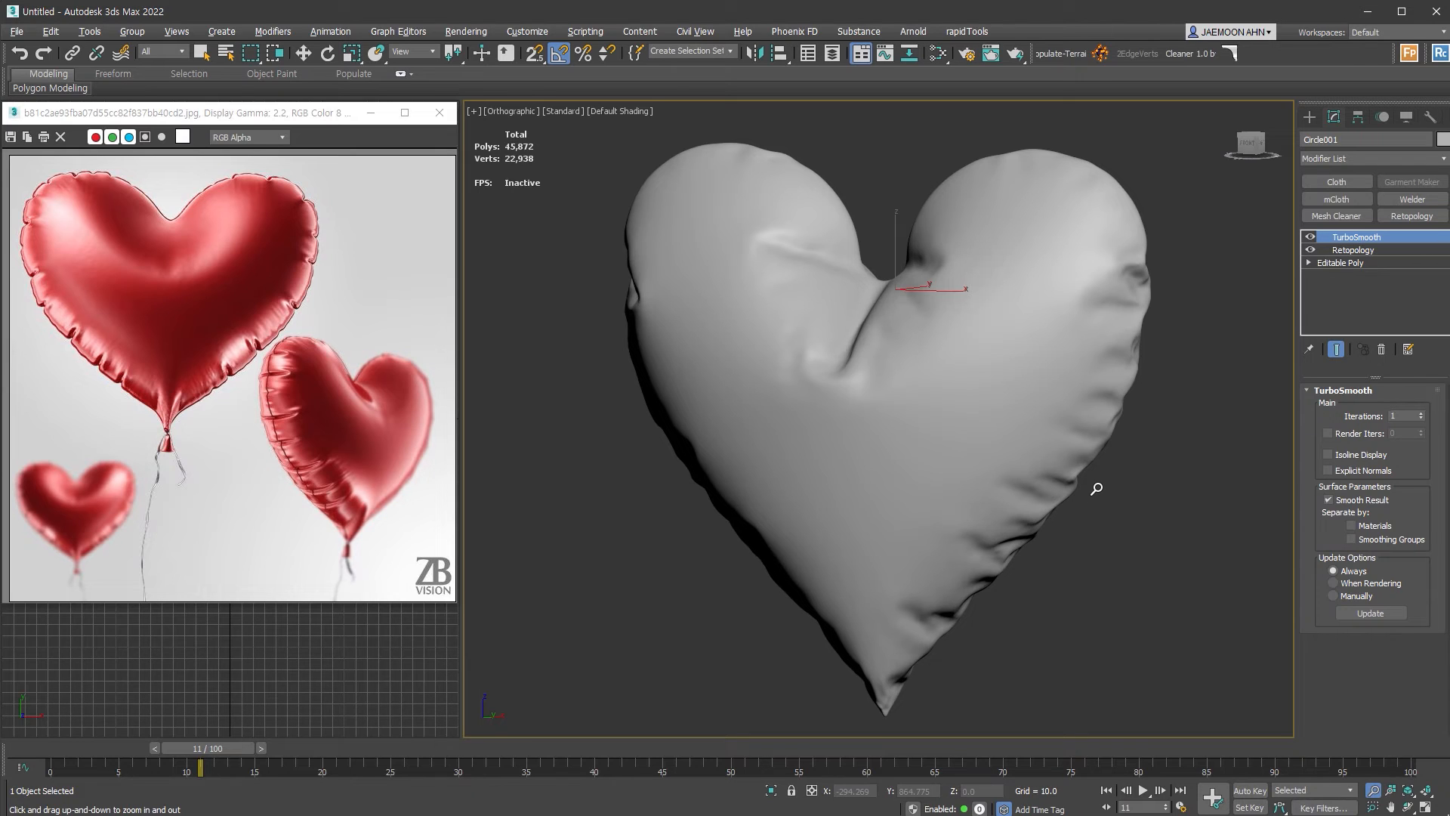